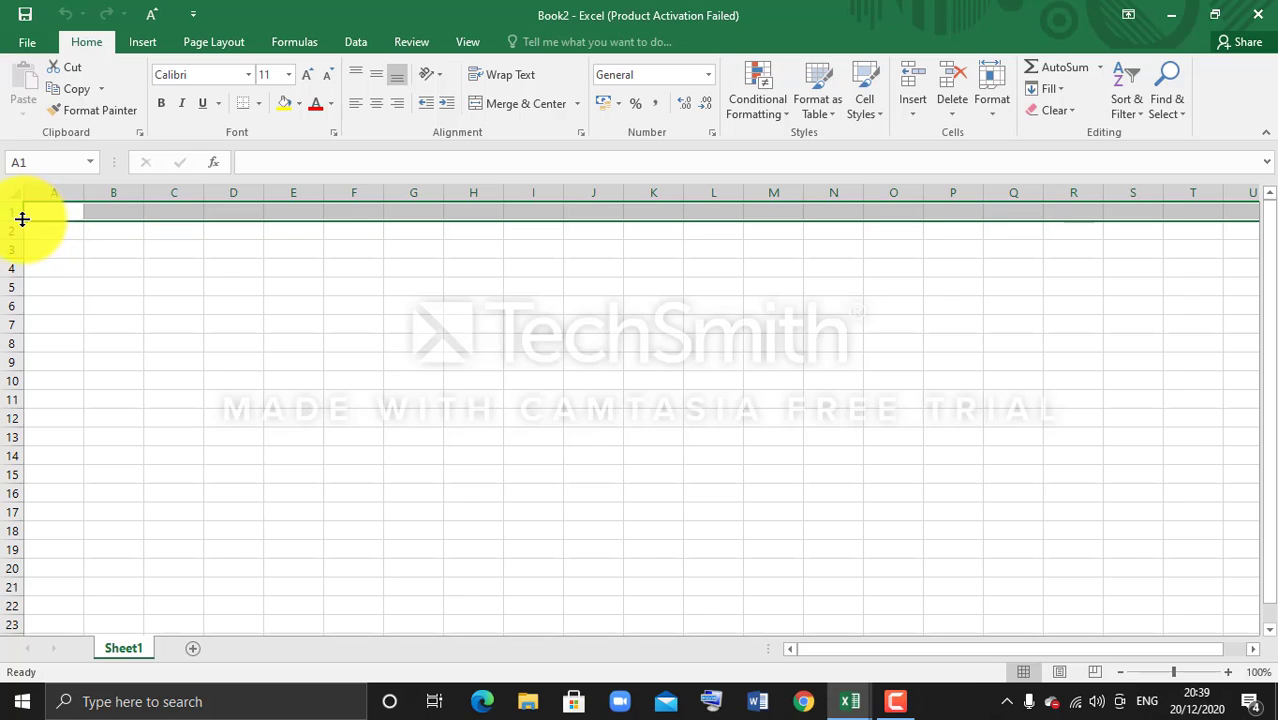
# - Make row 1 about twice as tall and set the font size of cell D1 to 22
pyautogui.moveTo(23, 218); pyautogui.dragTo(28, 234)
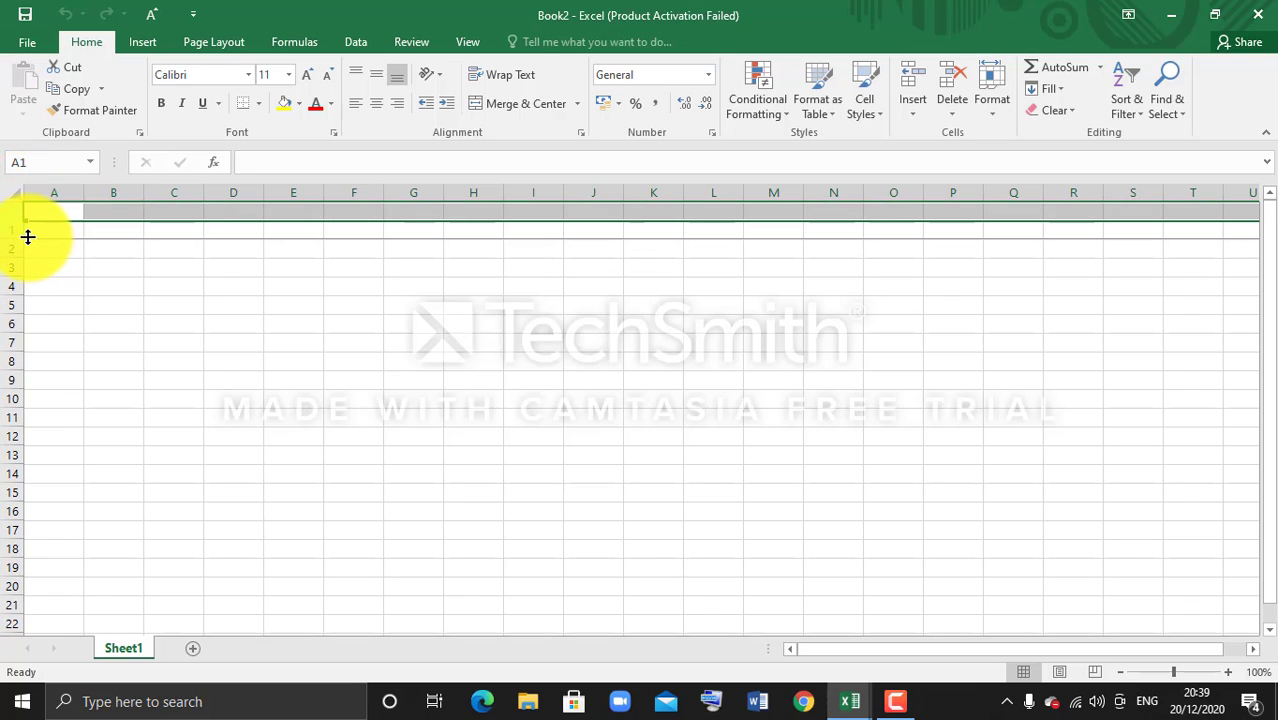
pyautogui.click(251, 210)
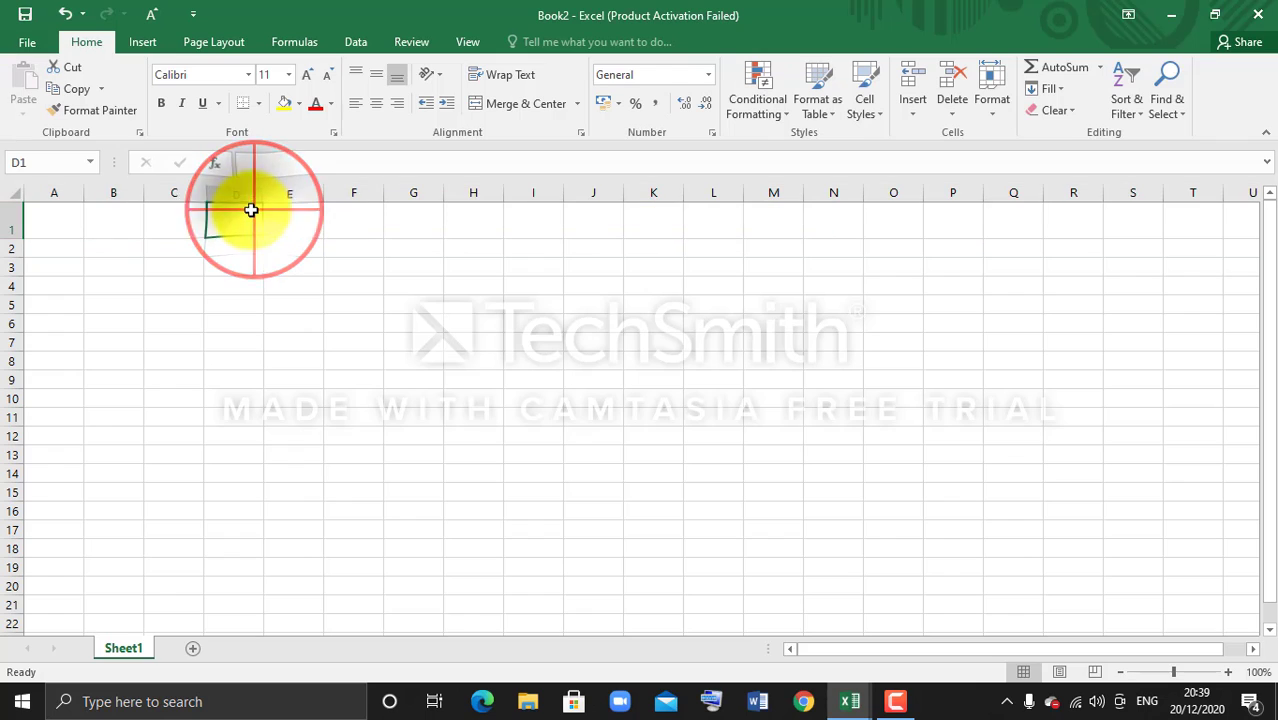
pyautogui.click(290, 75)
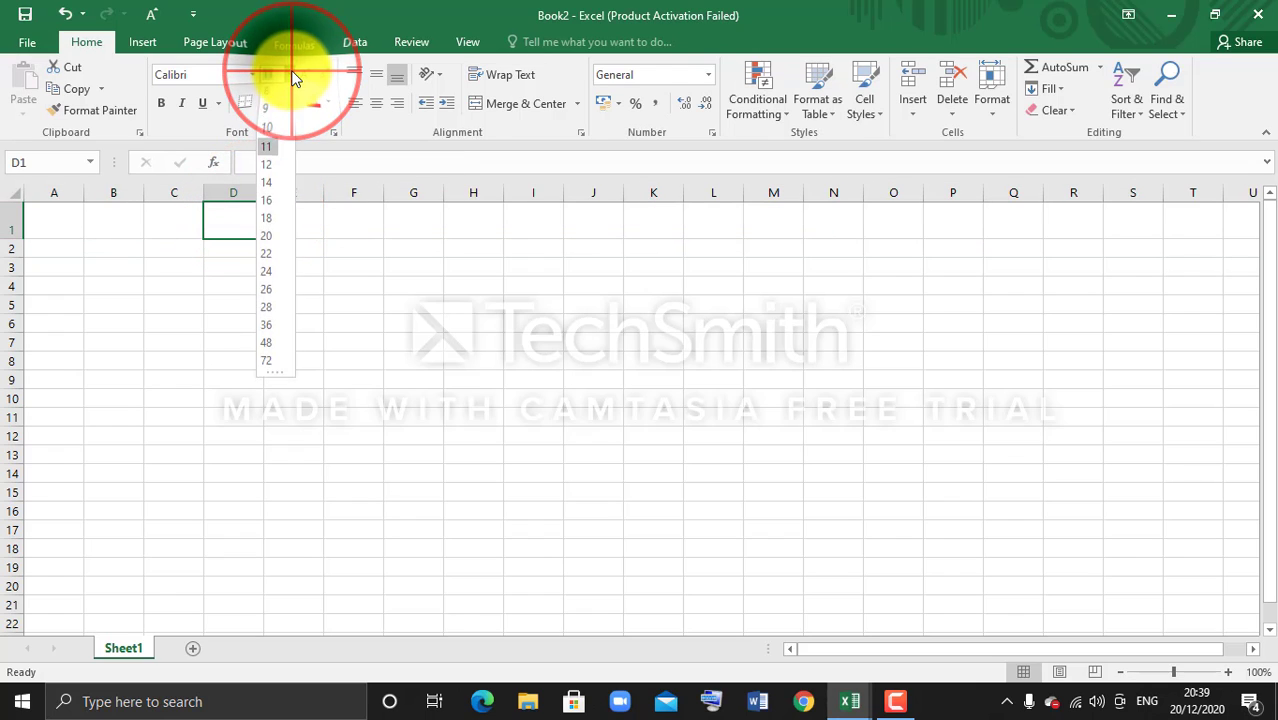
pyautogui.click(268, 256)
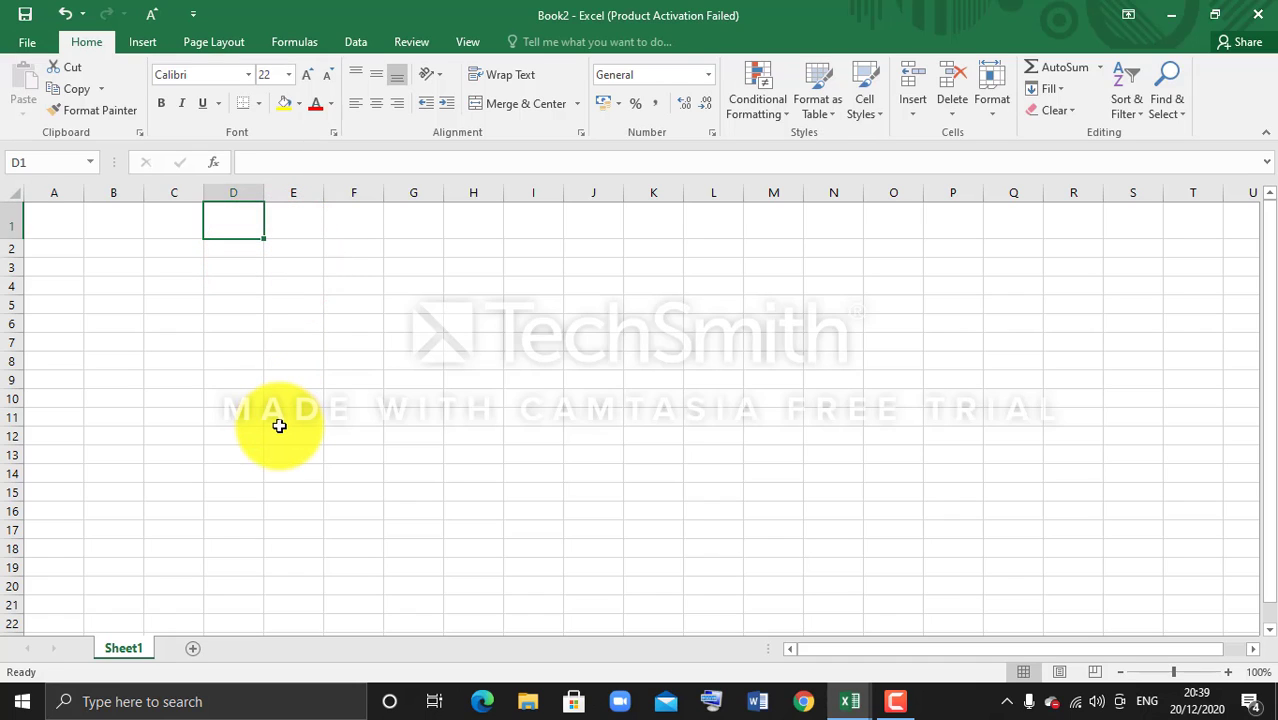
# - Enter the title "HOSPITAL BILL" in cell D1
pyautogui.write('HOS')
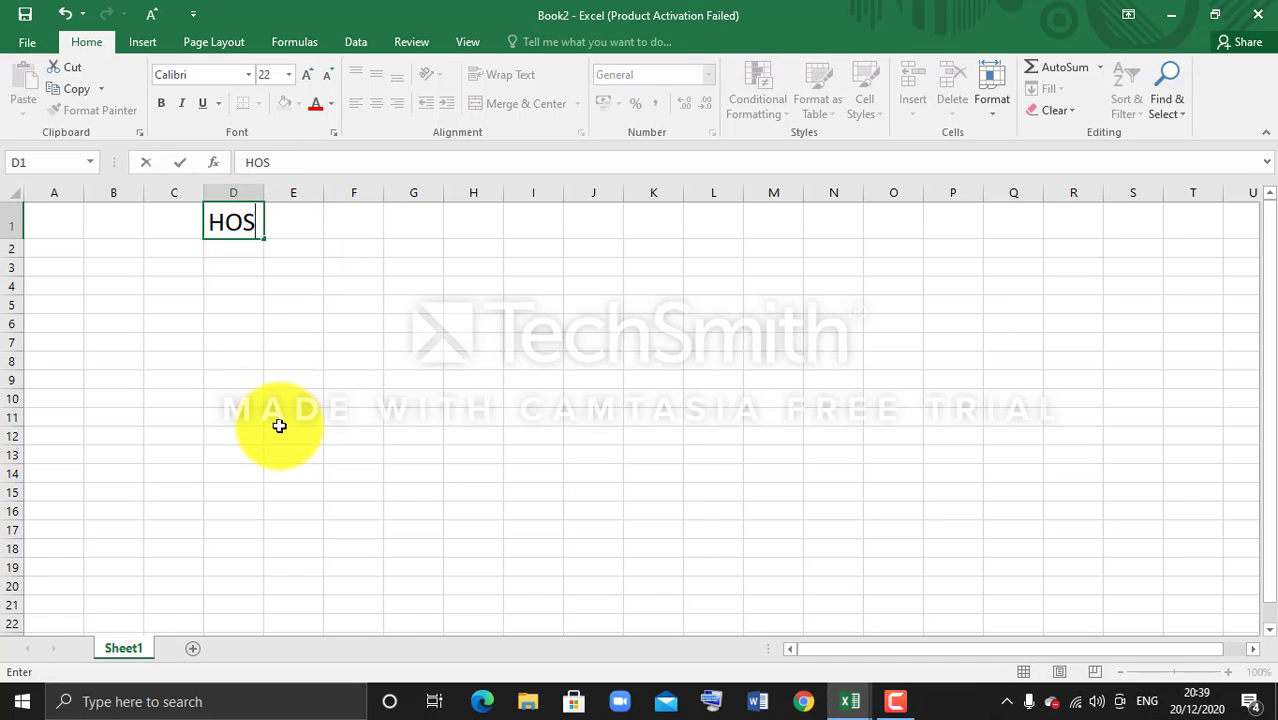
pyautogui.write(' P')
pyautogui.press('BackSpace')
pyautogui.press('BackSpace')
pyautogui.write('PITAL BILL')
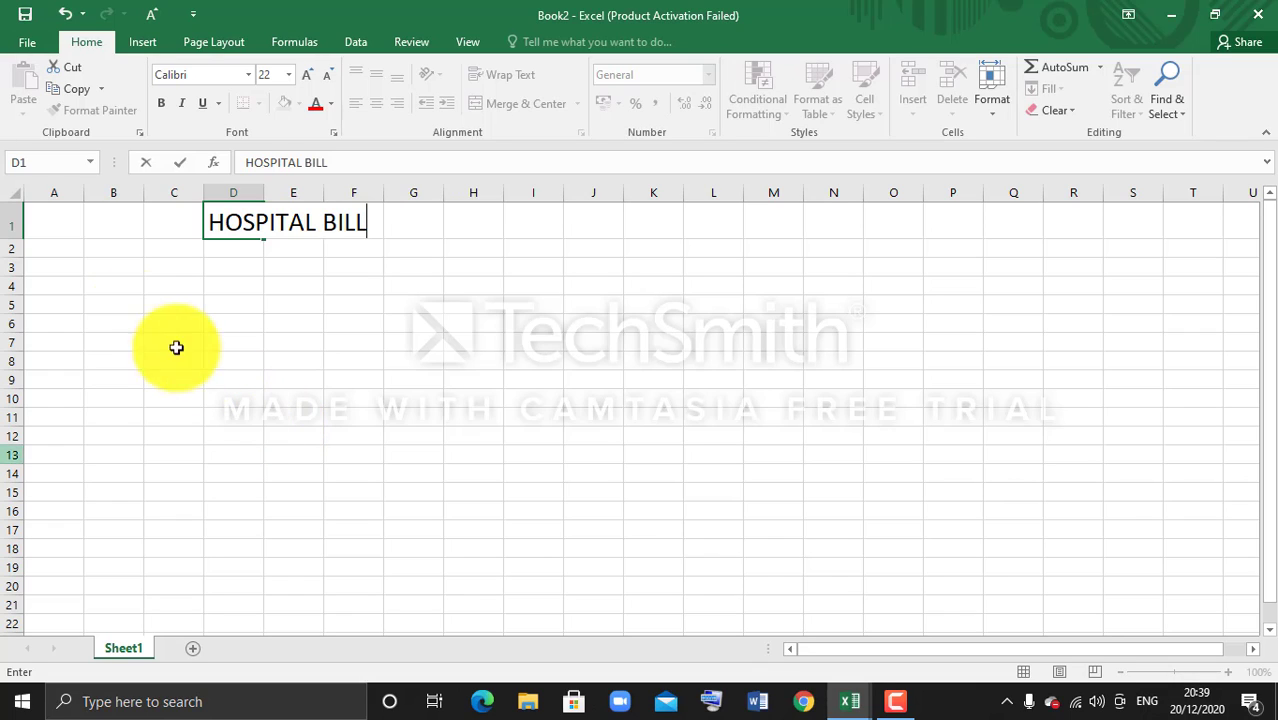
pyautogui.click(122, 246)
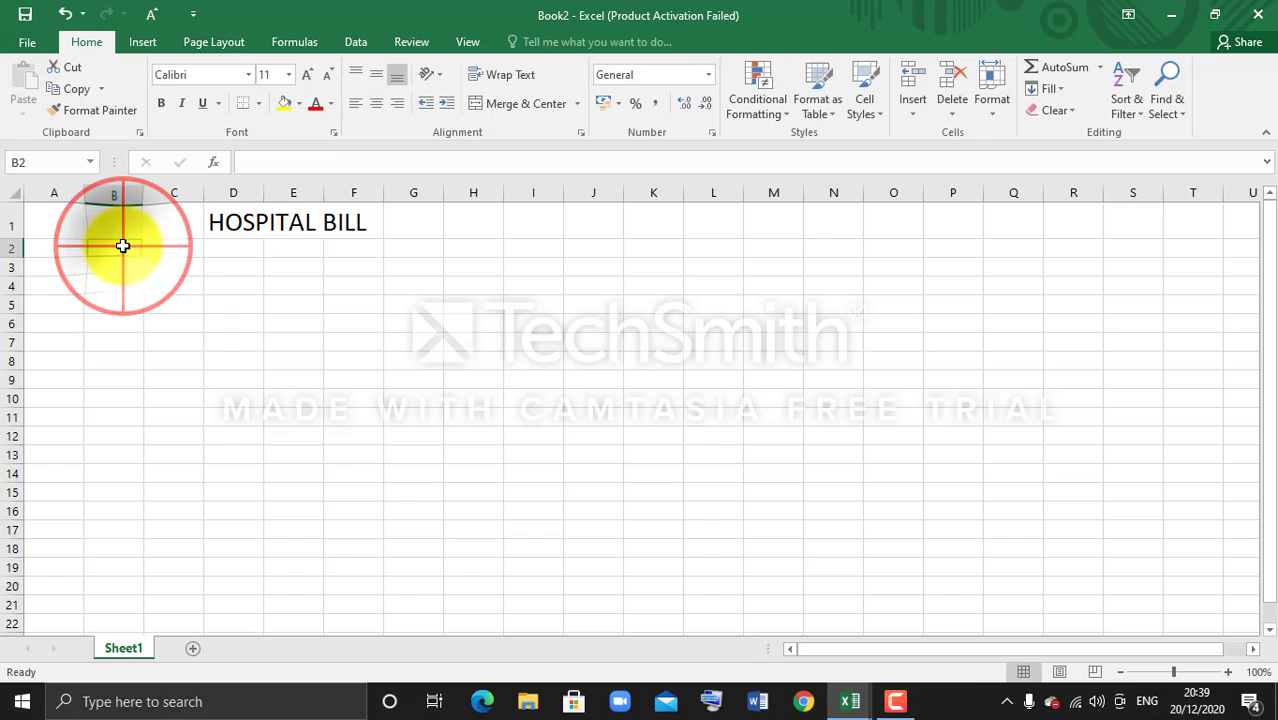
# - Make row 2 nearly twice as tall and select cell B2
pyautogui.click(11, 246)
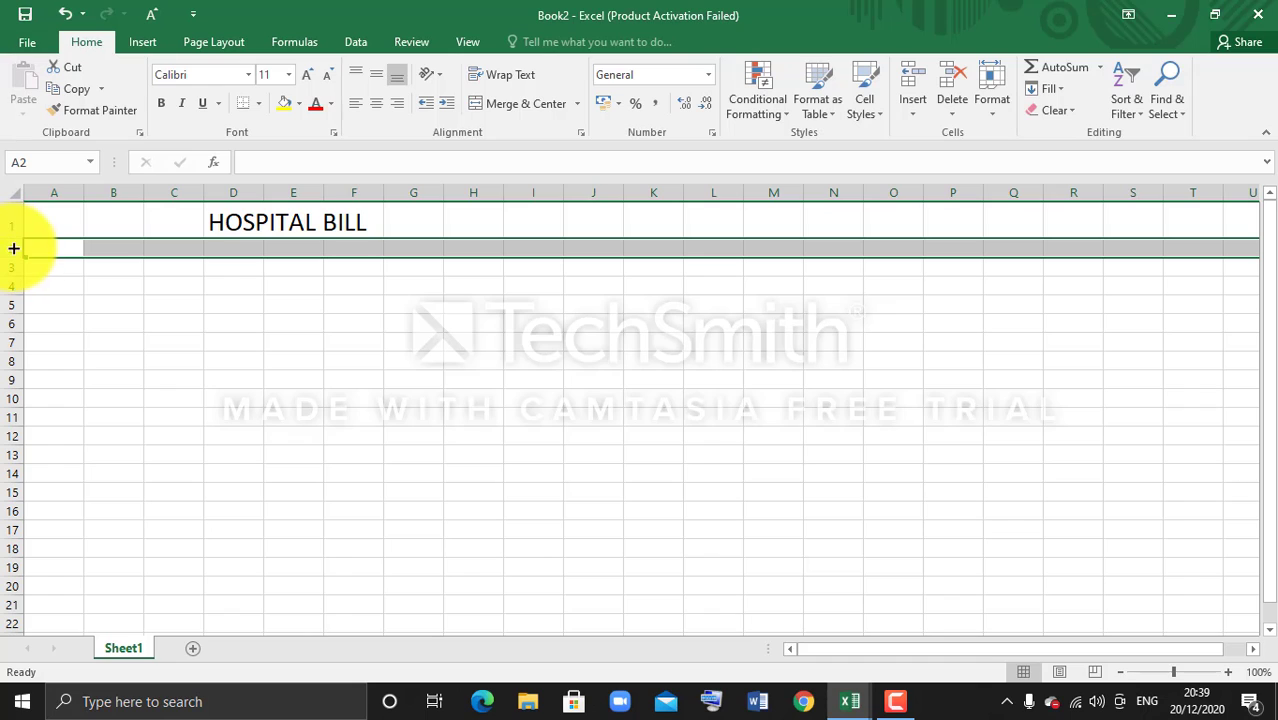
pyautogui.moveTo(23, 251); pyautogui.dragTo(28, 268)
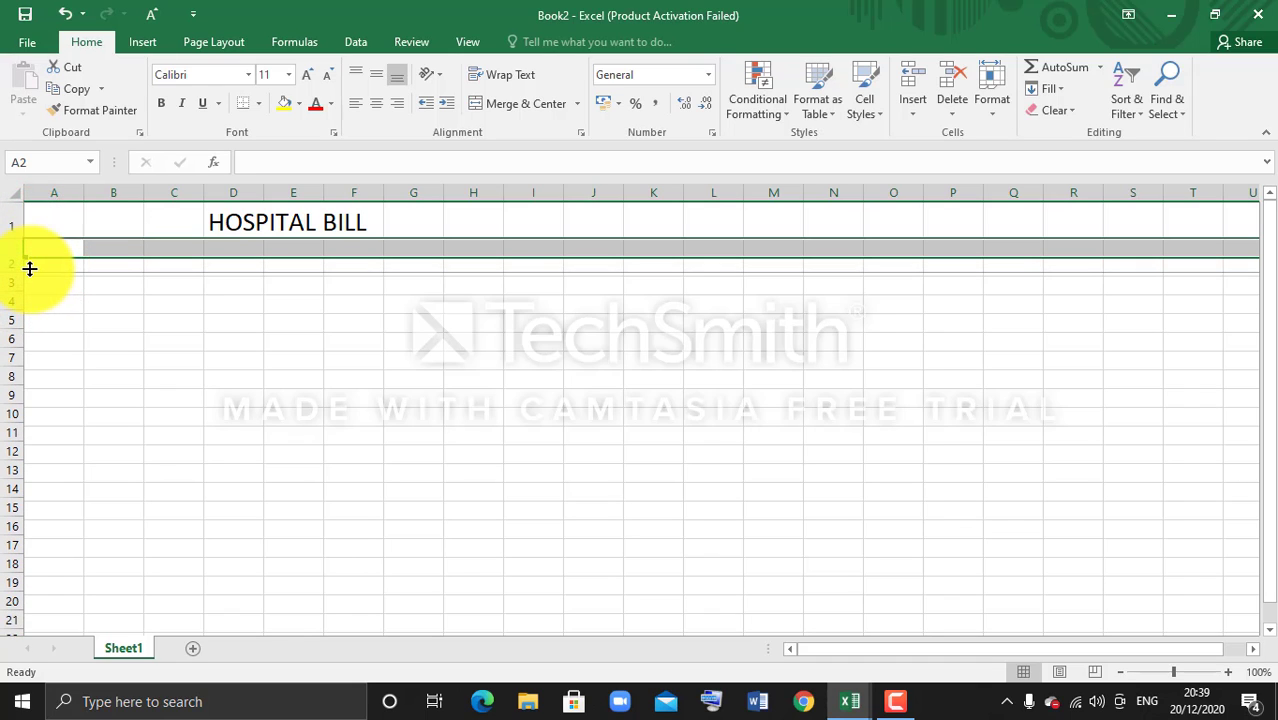
pyautogui.click(114, 252)
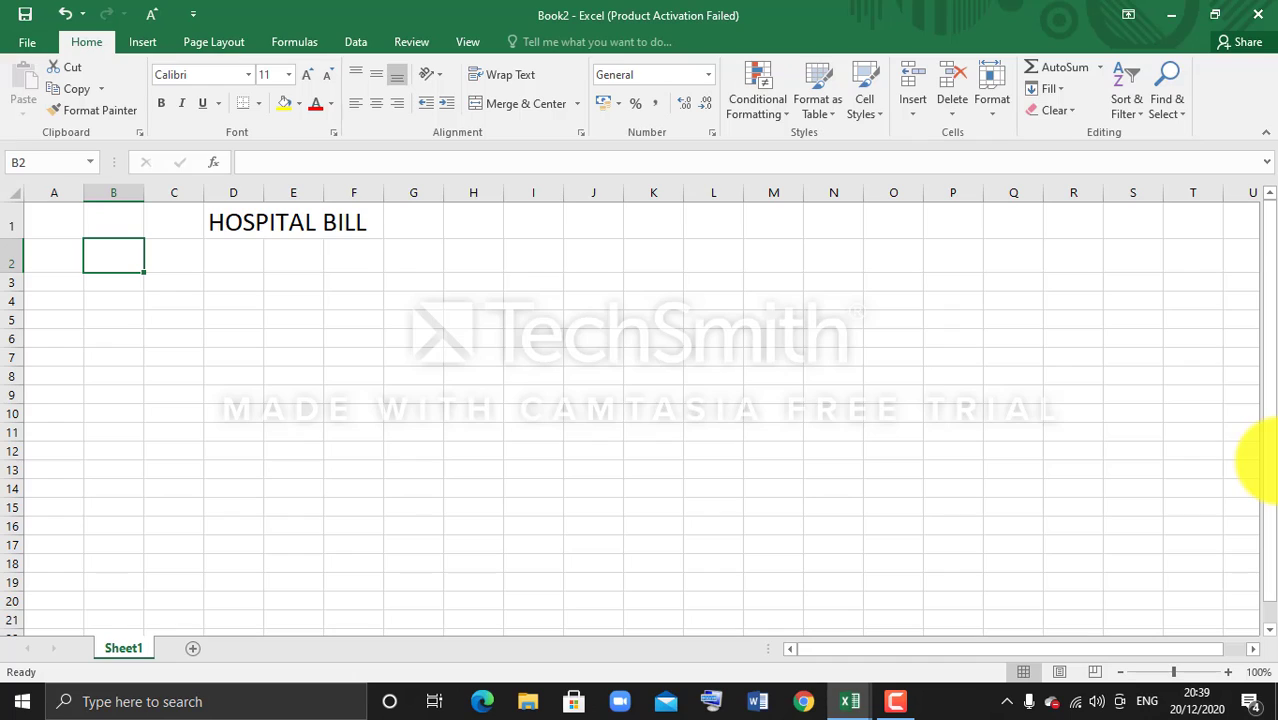
pyautogui.write('PA')
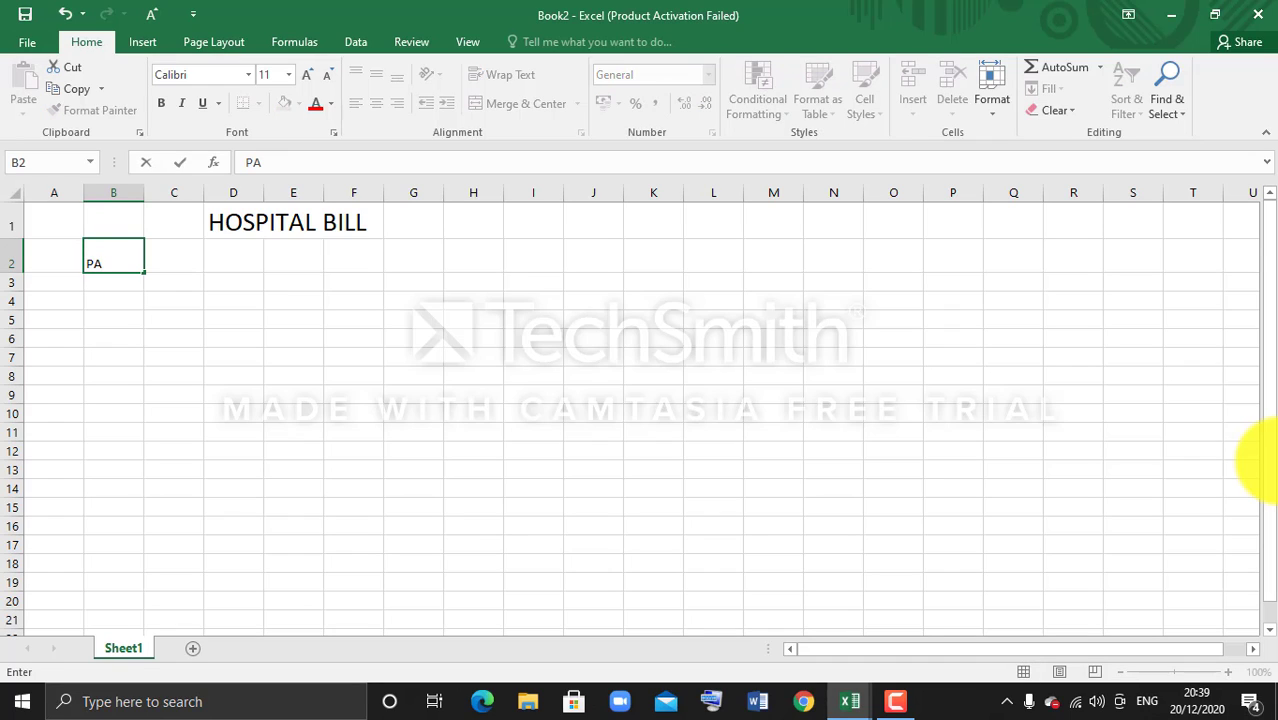
pyautogui.write('T')
pyautogui.press('BackSpace')
pyautogui.press('BackSpace')
pyautogui.press('BackSpace')
pyautogui.scroll(-1, 1266, 460)
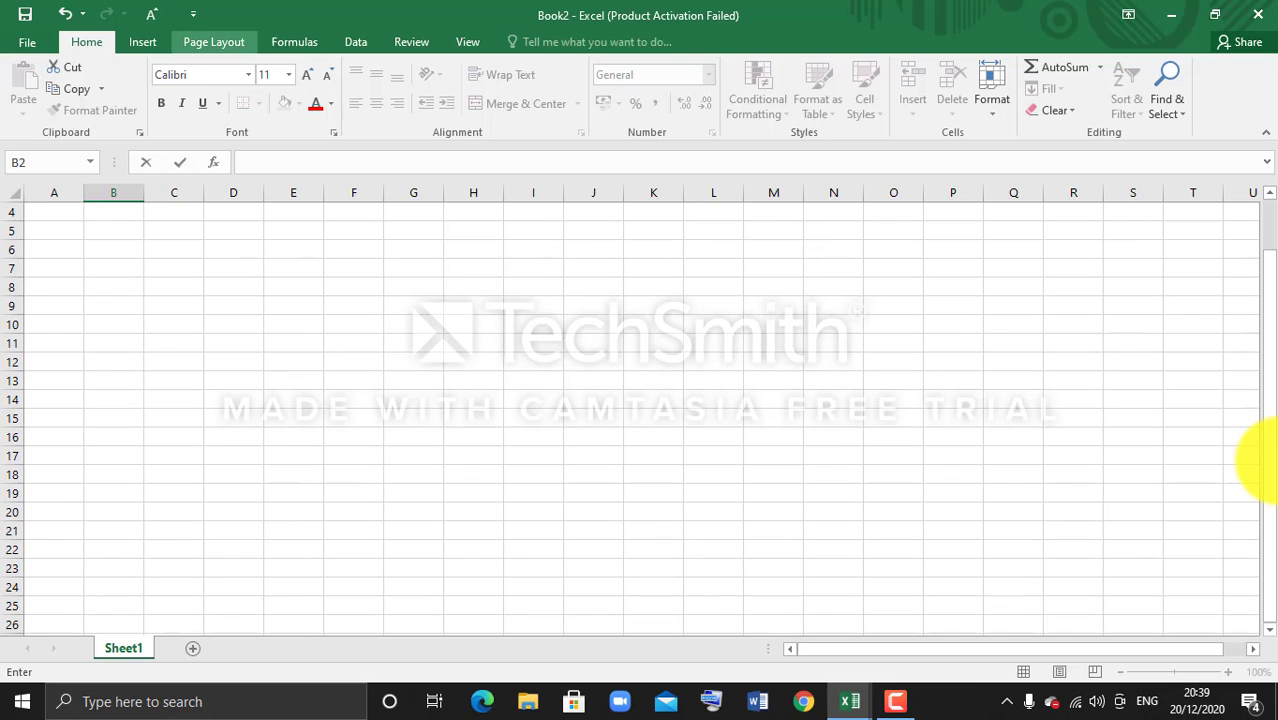
pyautogui.scroll(1, 1262, 458)
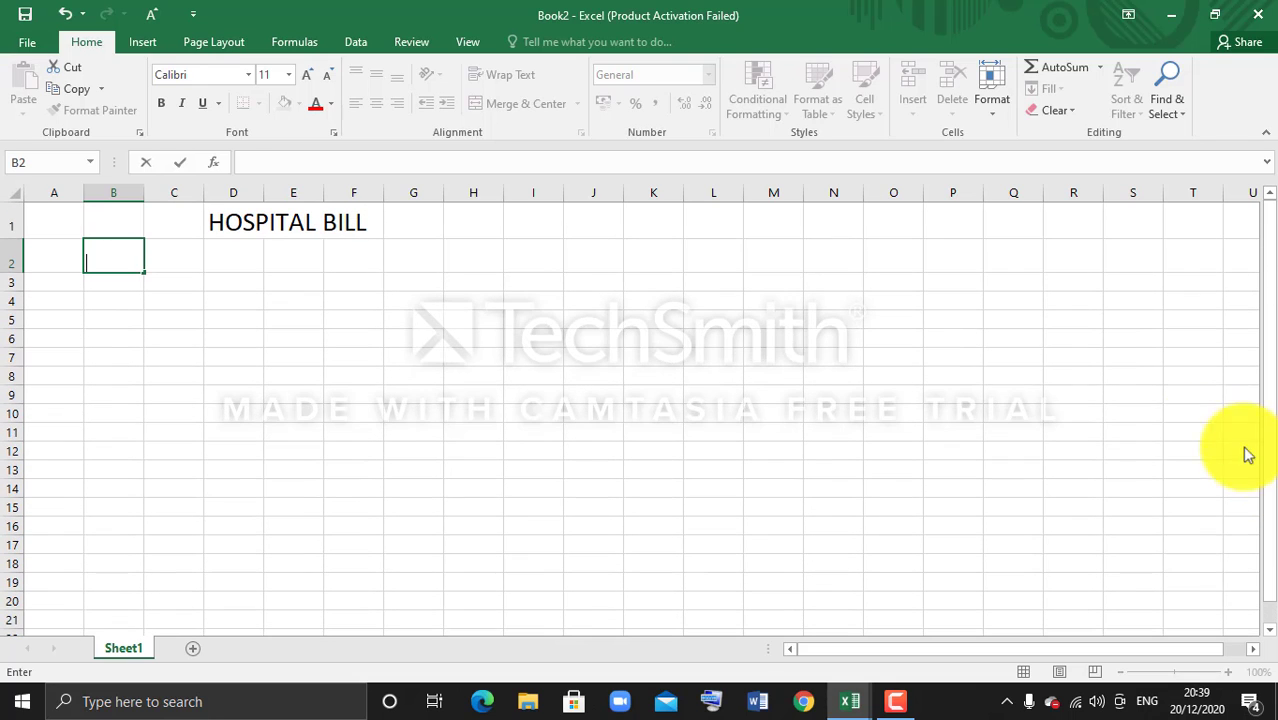
# - Enter the subtitle "Patient Billing Statement" in cell B2 with a font size of 26
pyautogui.click(288, 74)
pyautogui.click(266, 291)
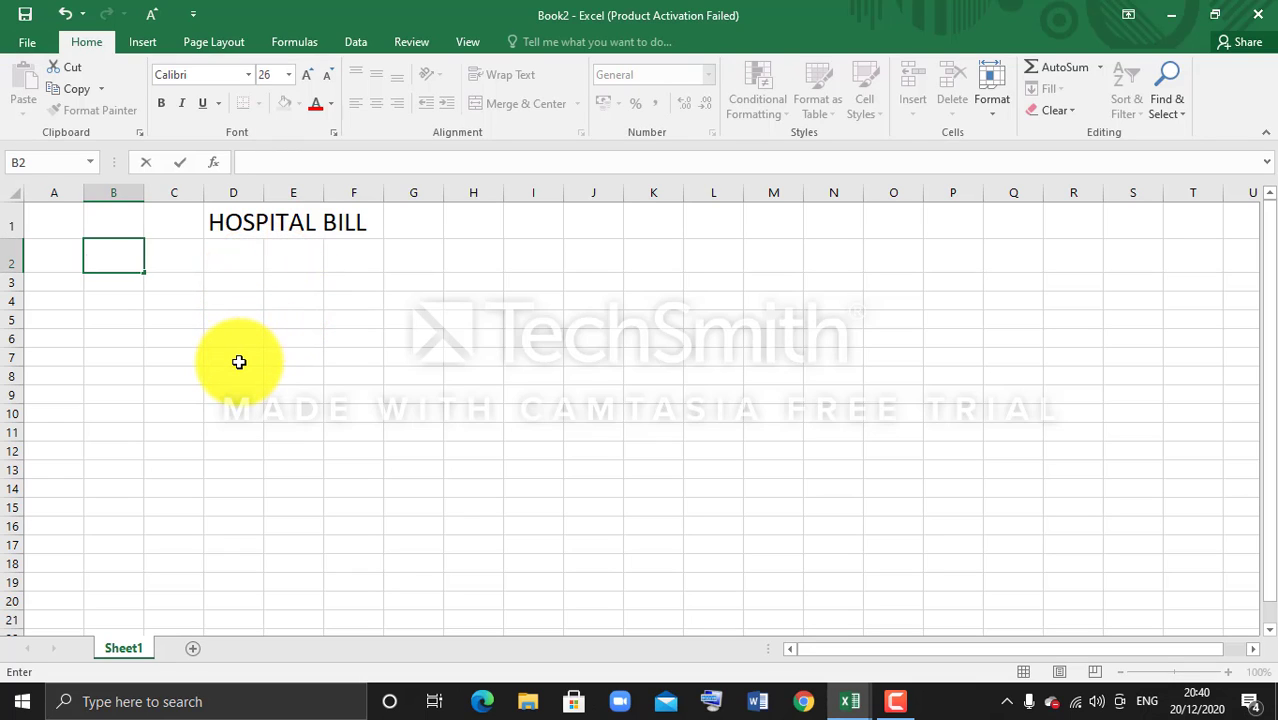
pyautogui.write('Patient ')
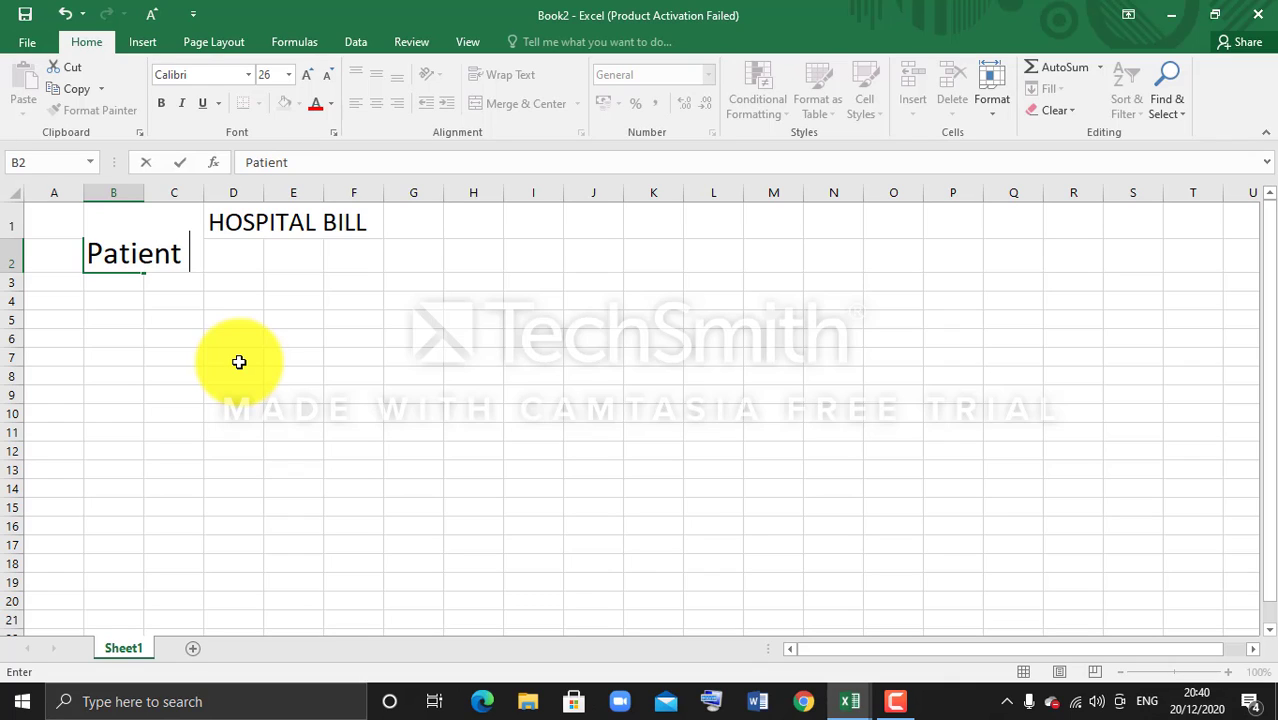
pyautogui.write('billu')
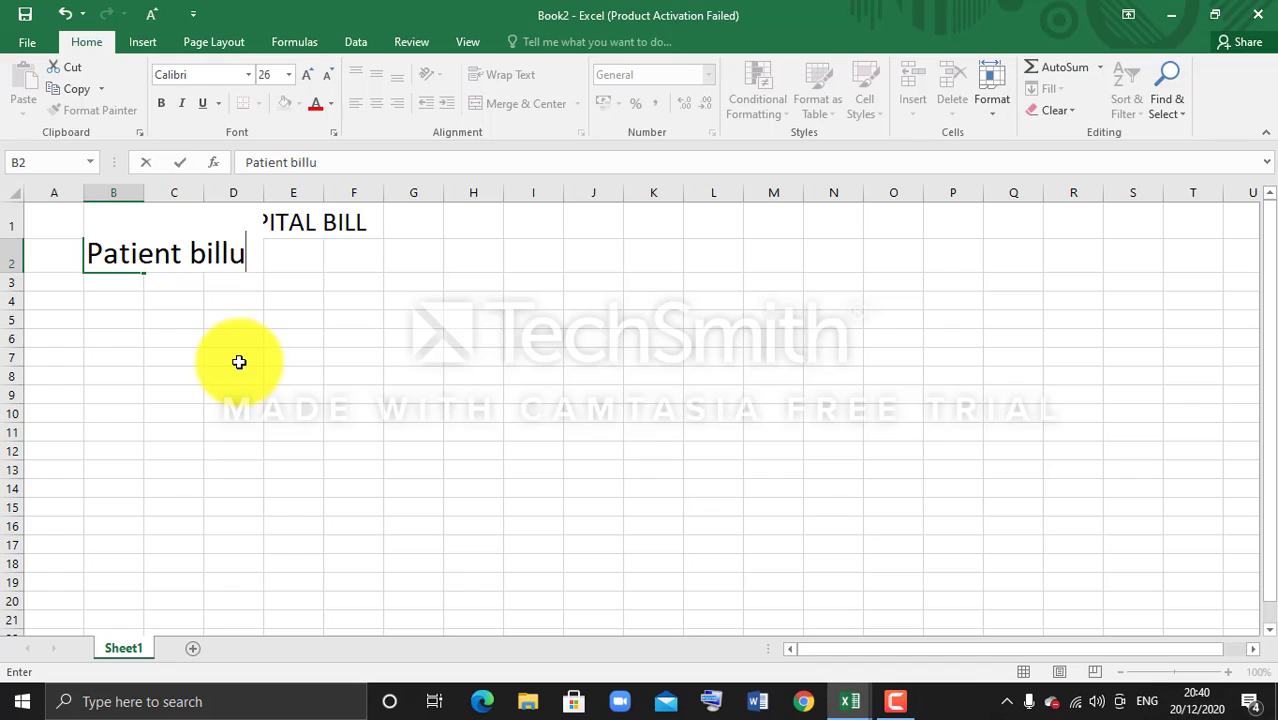
pyautogui.press('BackSpace')
pyautogui.write('i')
pyautogui.press('BackSpace')
pyautogui.press('BackSpace')
pyautogui.press('BackSpace')
pyautogui.press('BackSpace')
pyautogui.press('BackSpace')
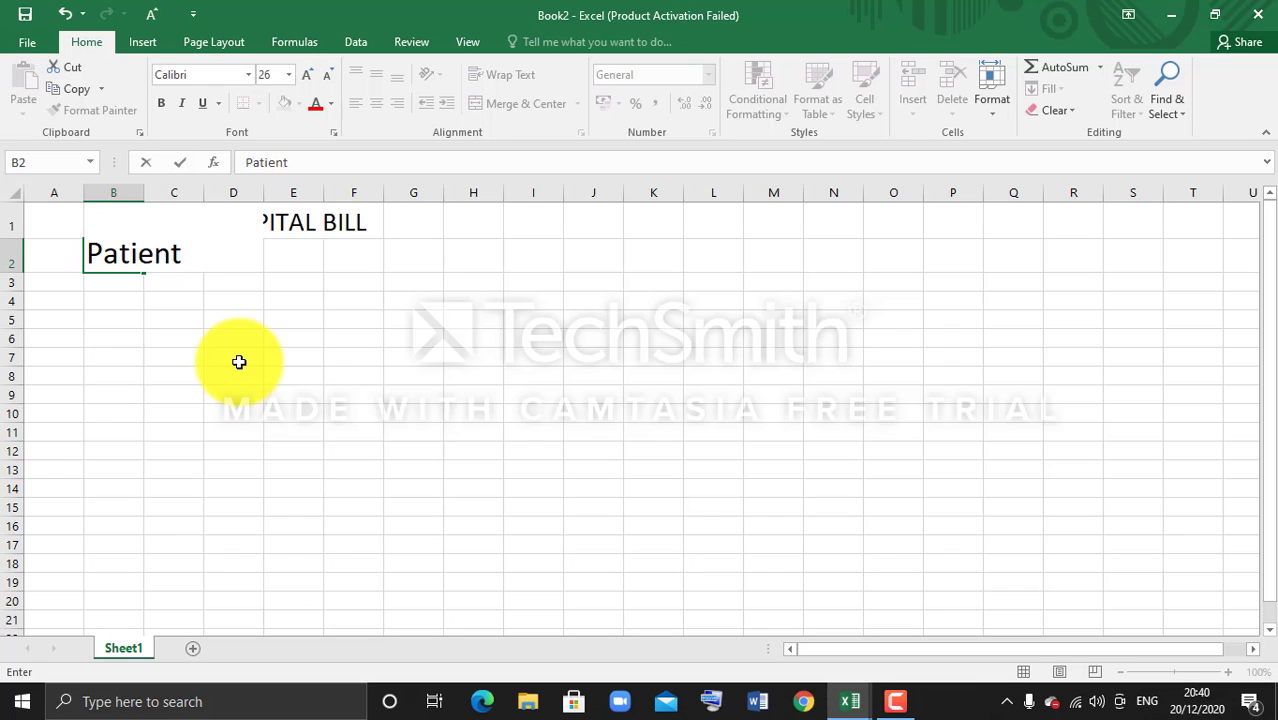
pyautogui.write('Billin')
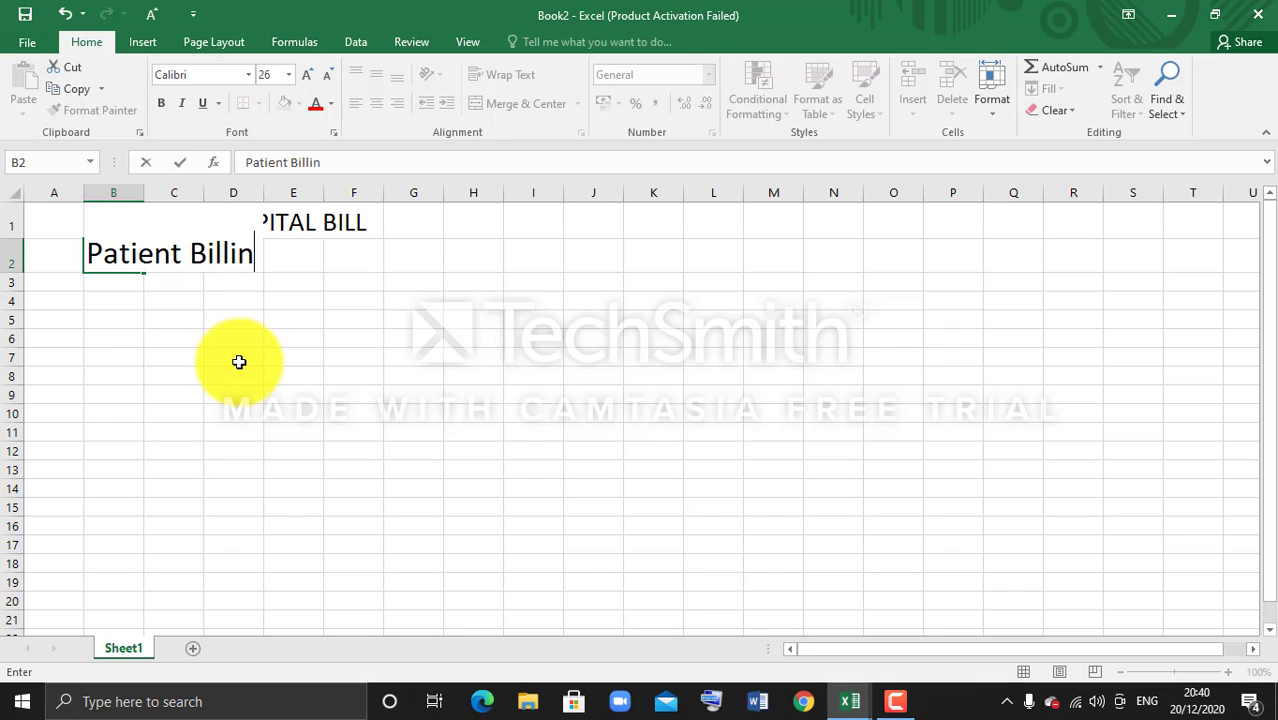
pyautogui.write('g s')
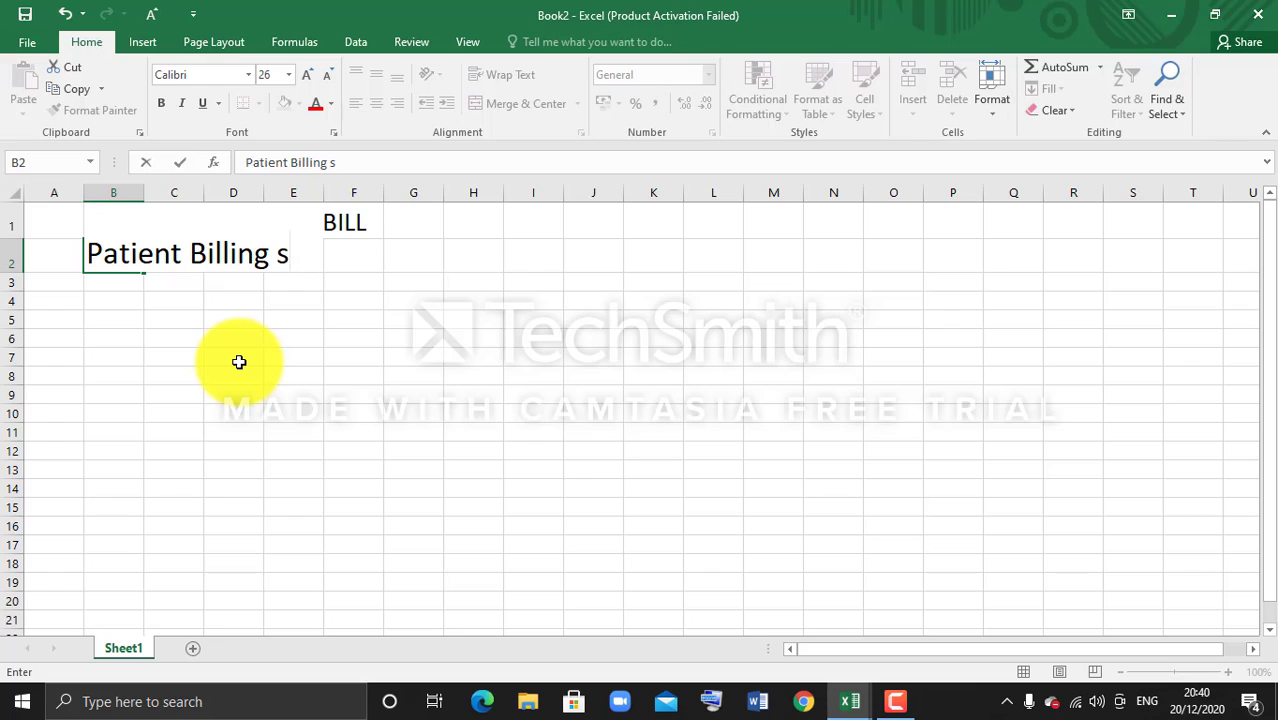
pyautogui.write('ta')
pyautogui.press('BackSpace')
pyautogui.press('BackSpace')
pyautogui.press('BackSpace')
pyautogui.write('ta')
pyautogui.press('BackSpace')
pyautogui.press('BackSpace')
pyautogui.press('BackSpace')
pyautogui.write('State')
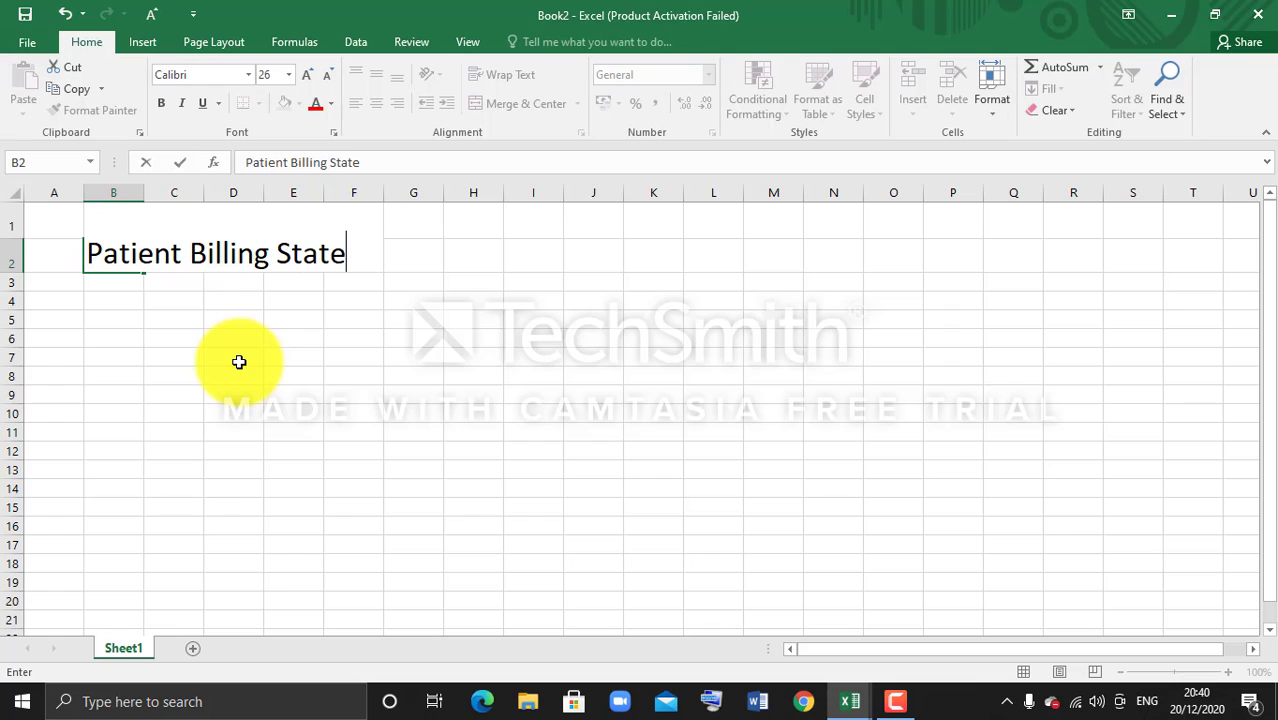
pyautogui.write('ment')
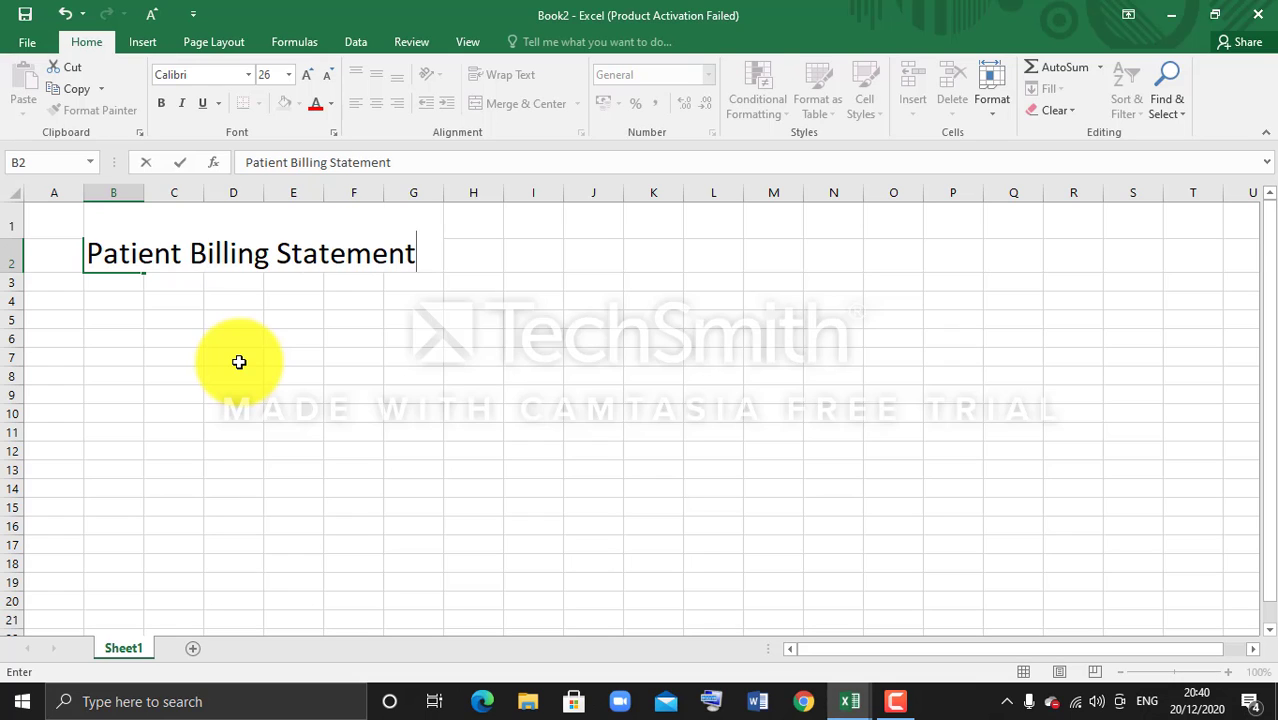
pyautogui.click(120, 279)
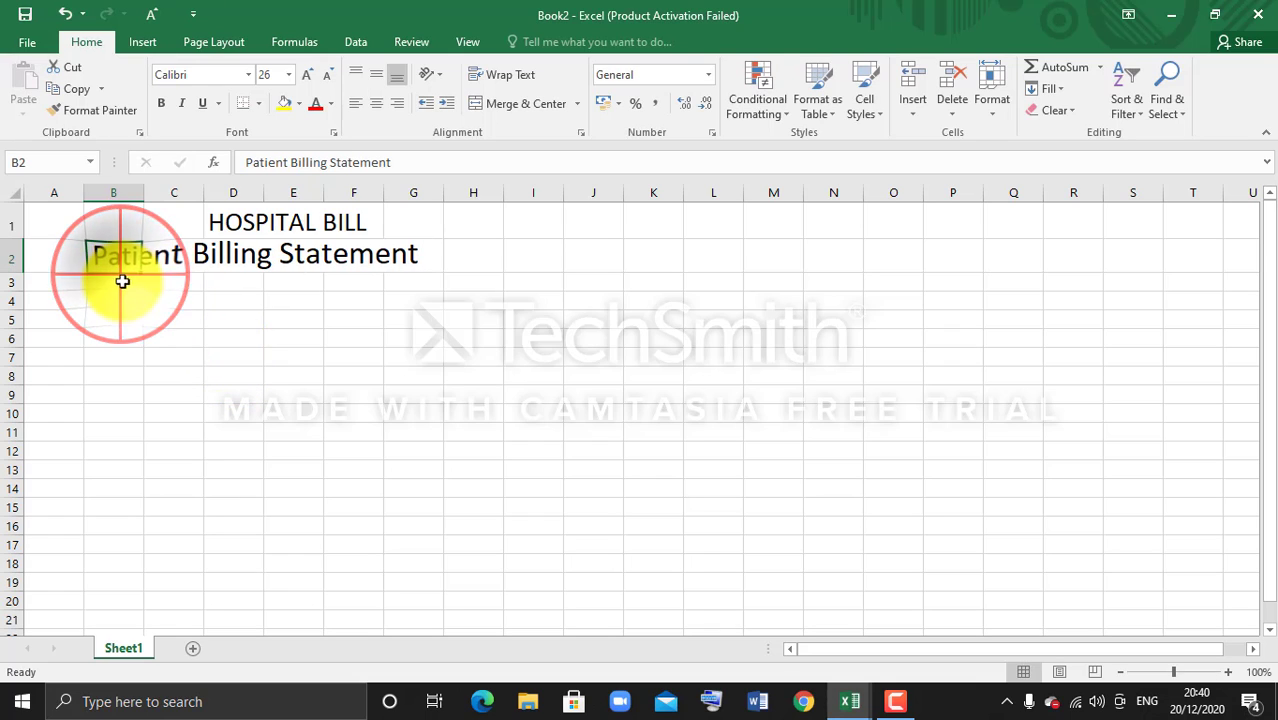
# - Widen column A slightly and select cell A3 for the first column heading
pyautogui.click(57, 283)
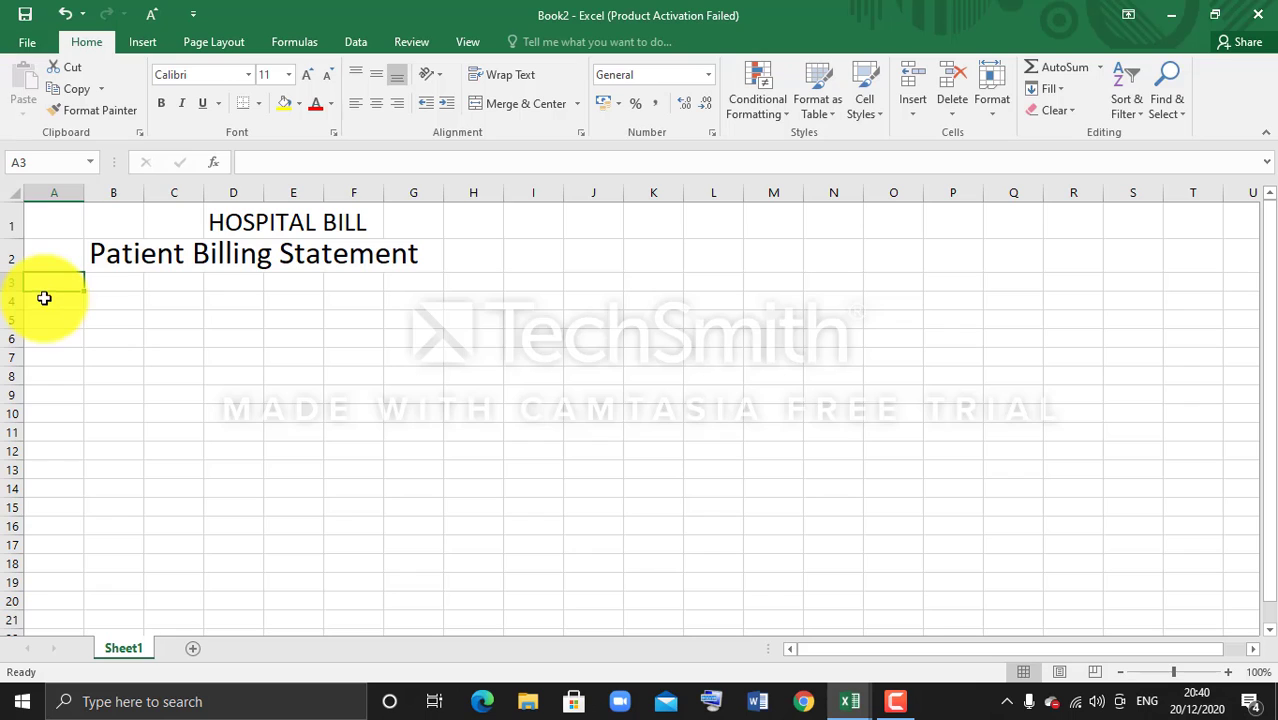
pyautogui.click(69, 190)
pyautogui.moveTo(84, 193); pyautogui.dragTo(100, 197)
pyautogui.click(60, 280)
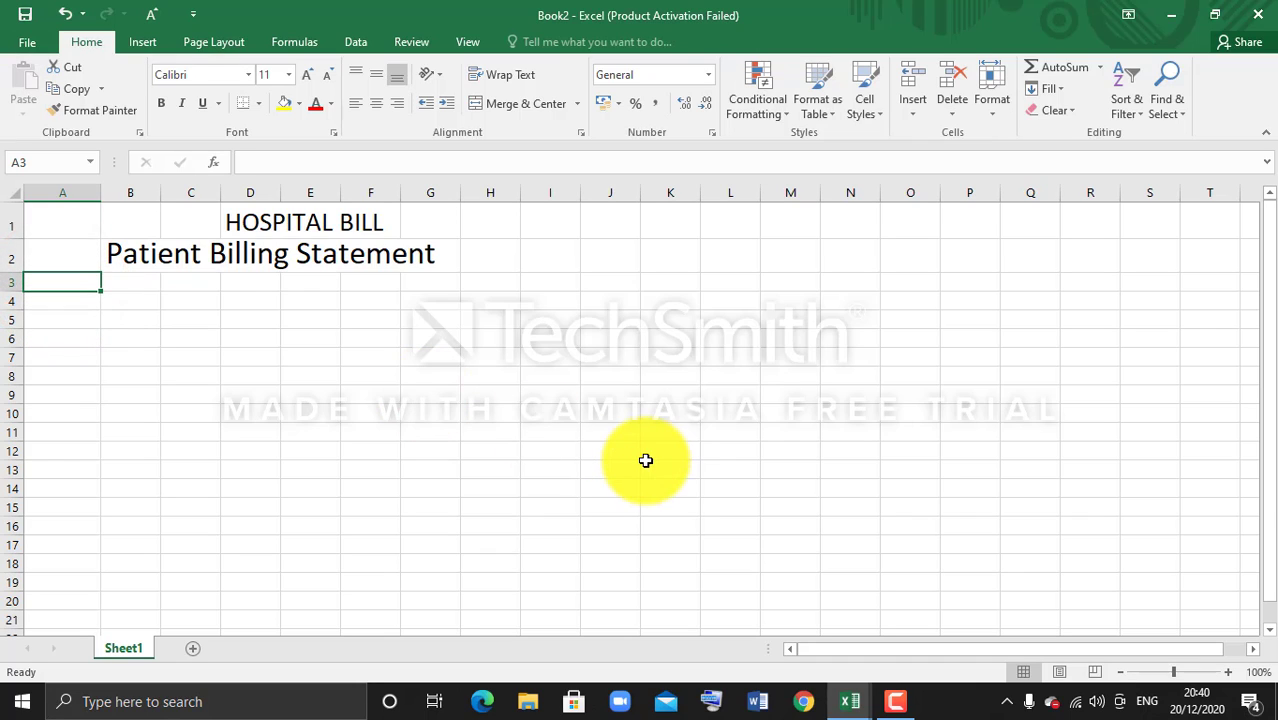
# - Enter the heading "Patient Name" in cell A3 and widen column A so the text fits
pyautogui.write('P')
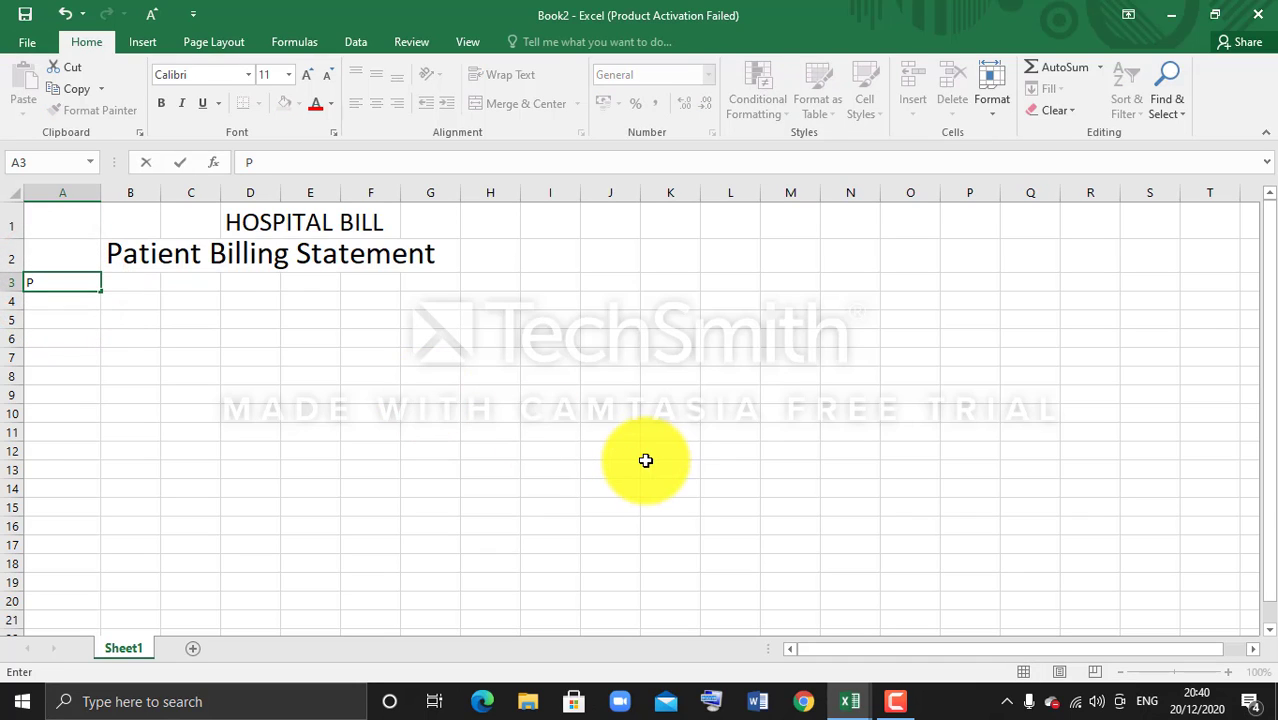
pyautogui.write('atient Name')
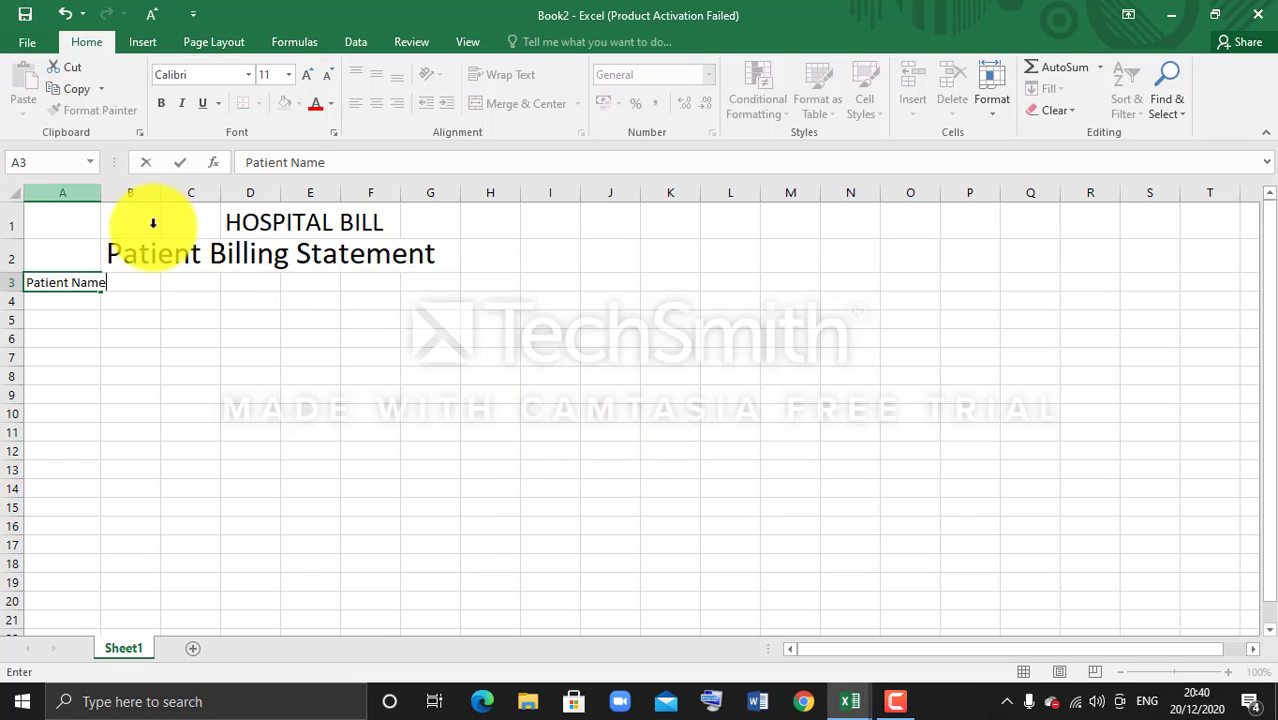
pyautogui.click(93, 193)
pyautogui.moveTo(93, 194); pyautogui.dragTo(108, 202)
pyautogui.click(153, 281)
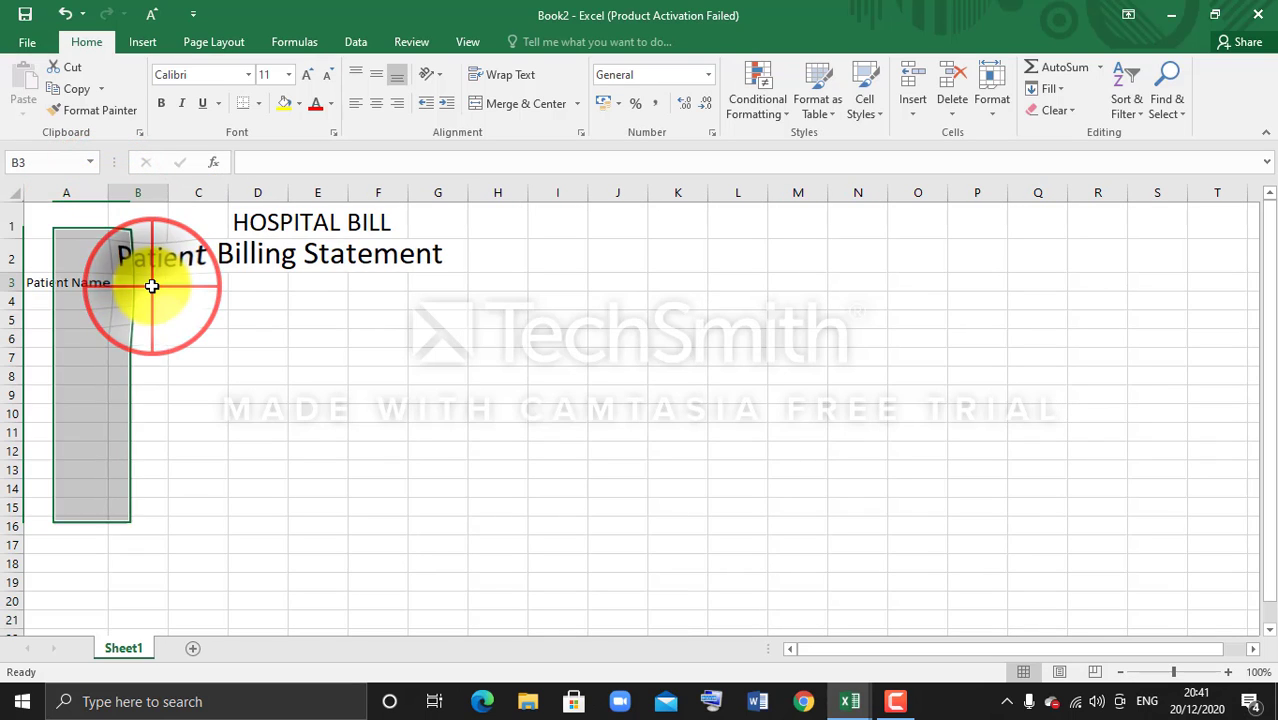
pyautogui.click(163, 194)
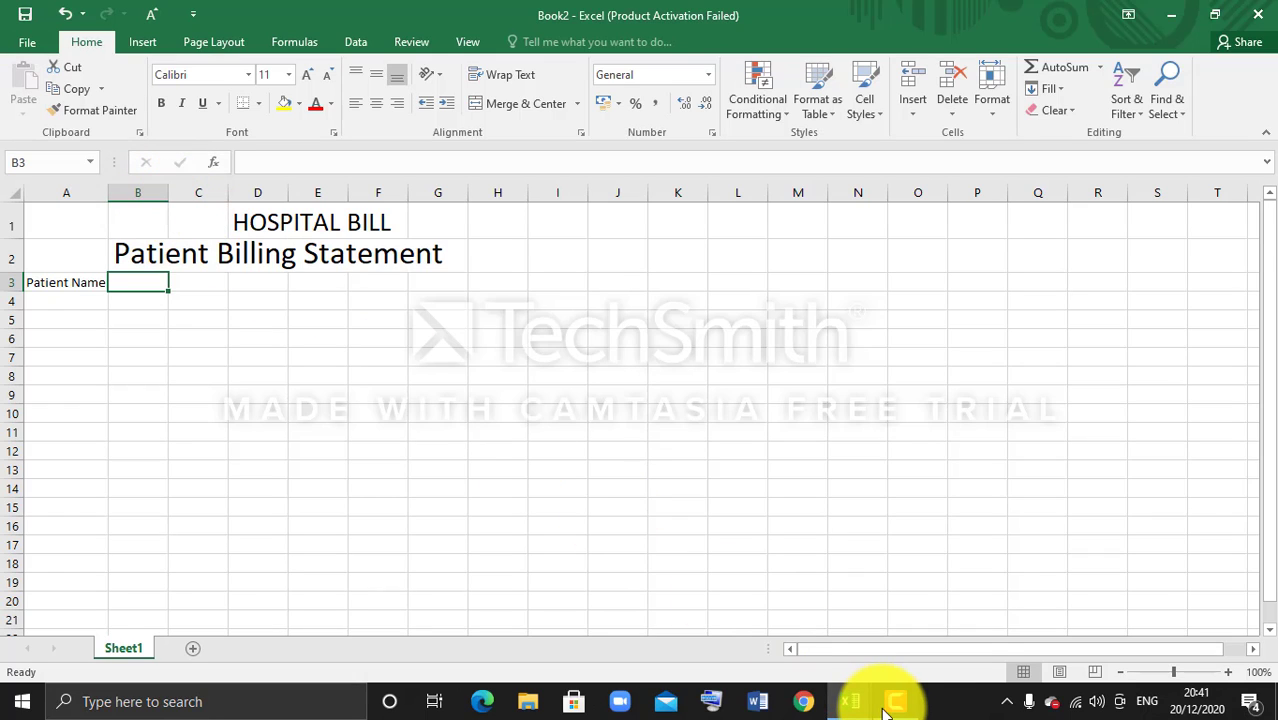
pyautogui.moveTo(883, 712)
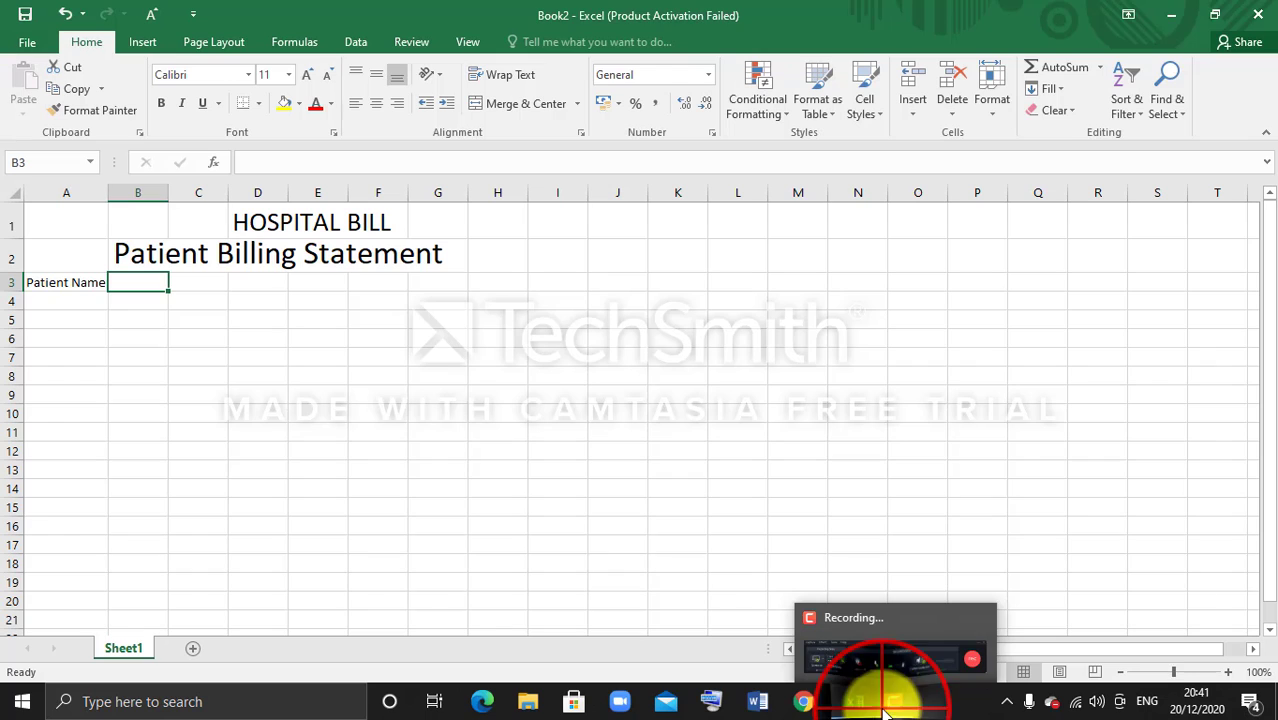
pyautogui.click(897, 700)
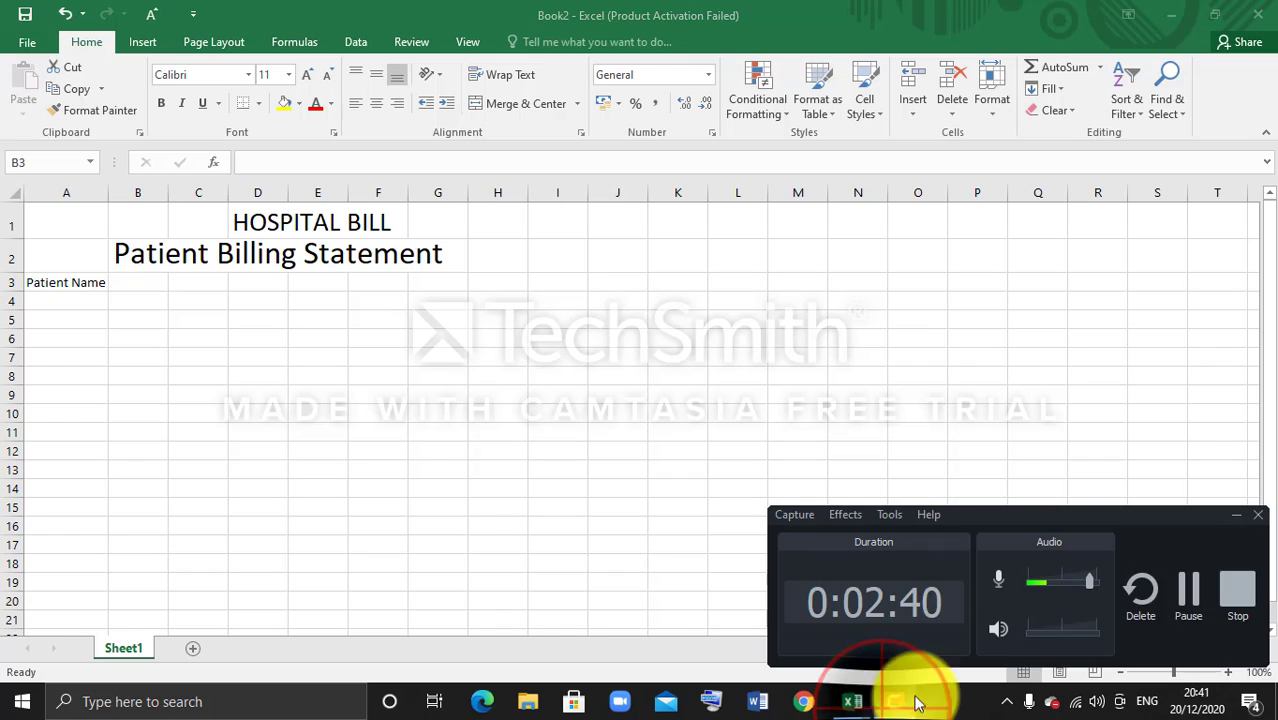
pyautogui.click(1186, 598)
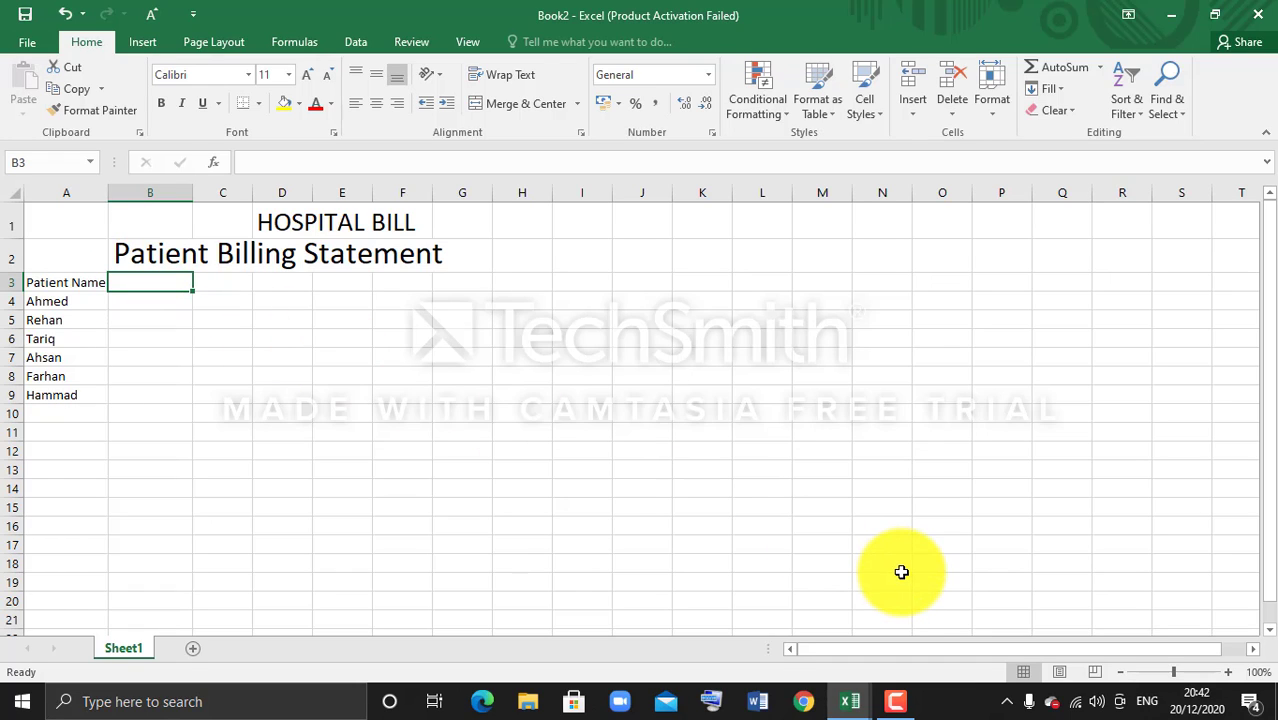
# - Enter the heading "Account NO" in cell B3
pyautogui.write('Acc')
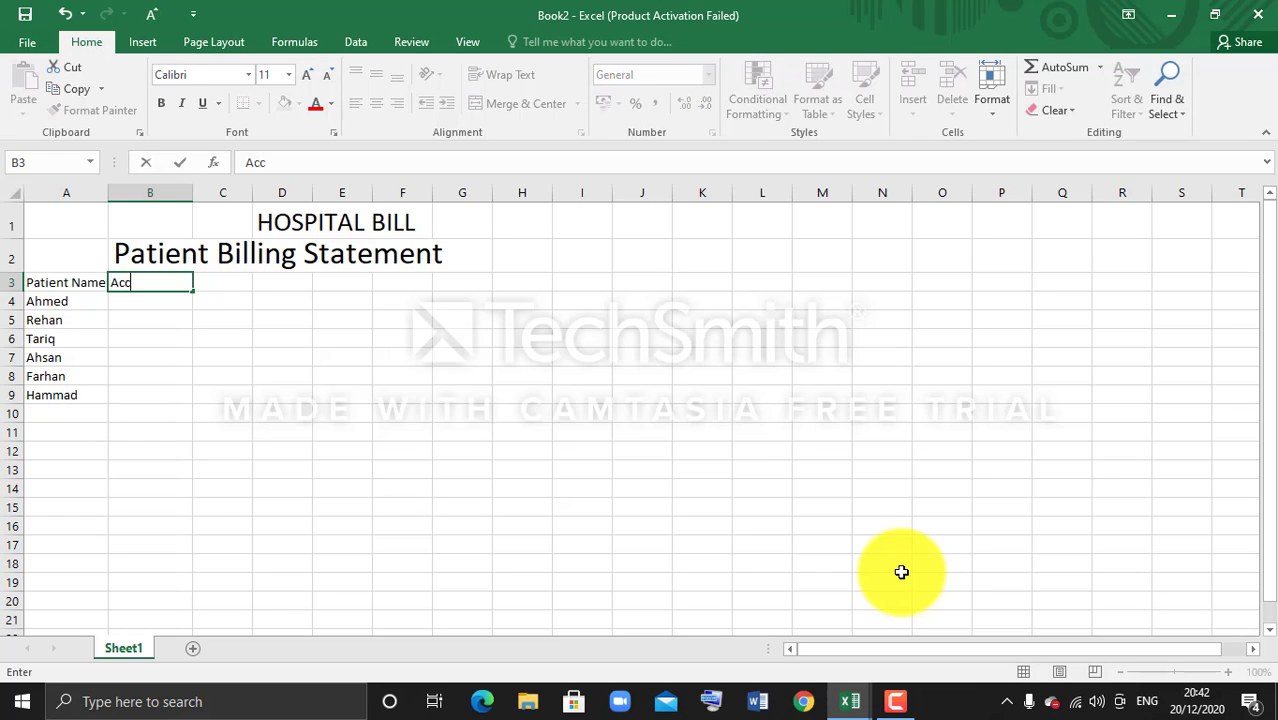
pyautogui.write('ount NO')
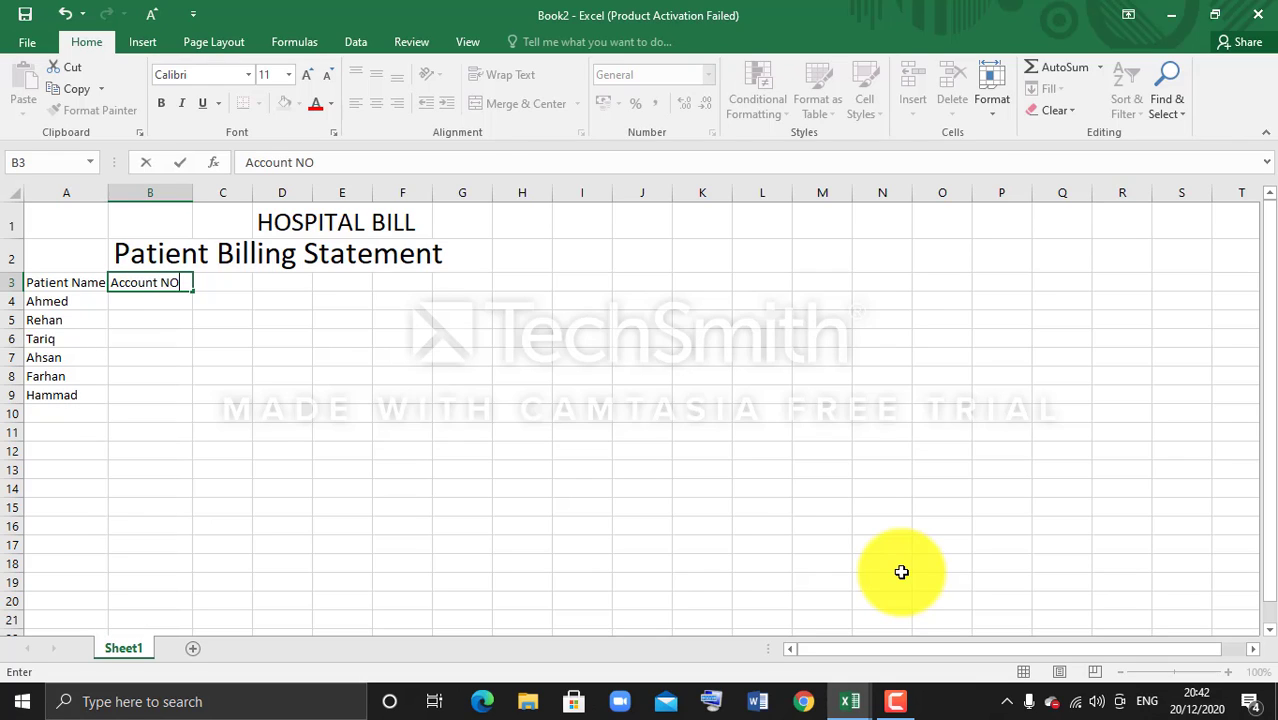
pyautogui.click(150, 297)
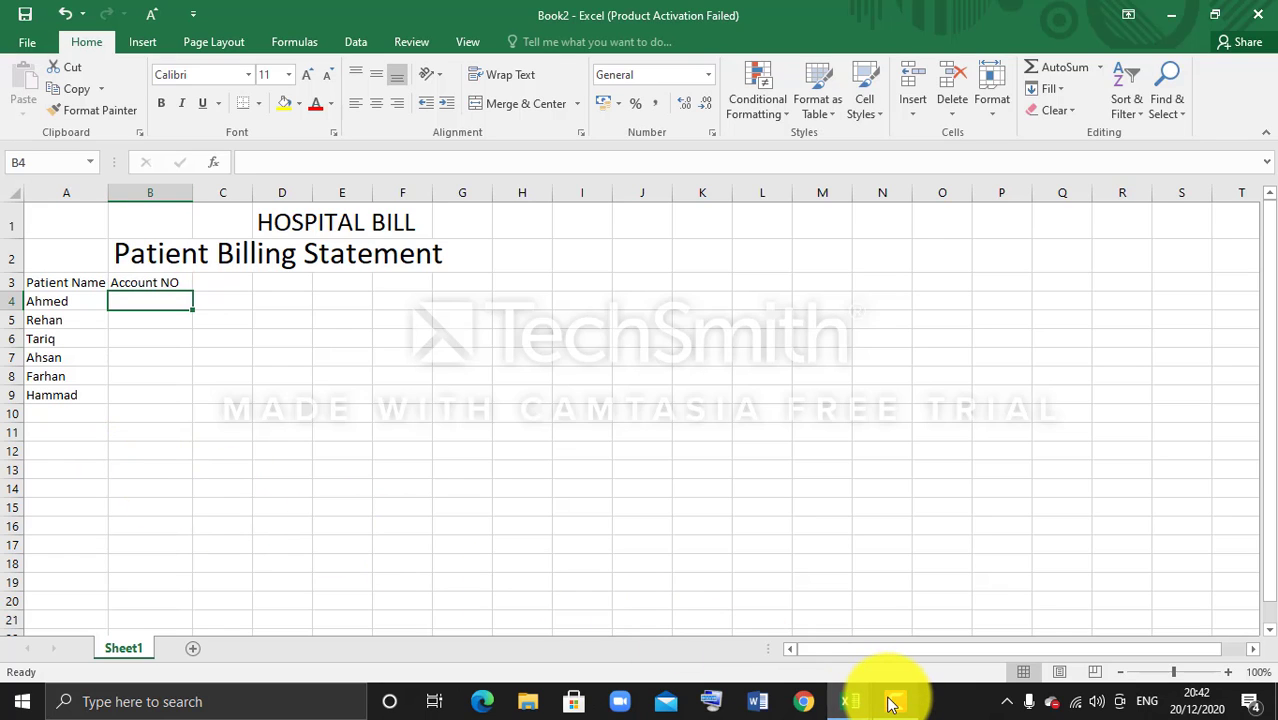
pyautogui.moveTo(893, 700)
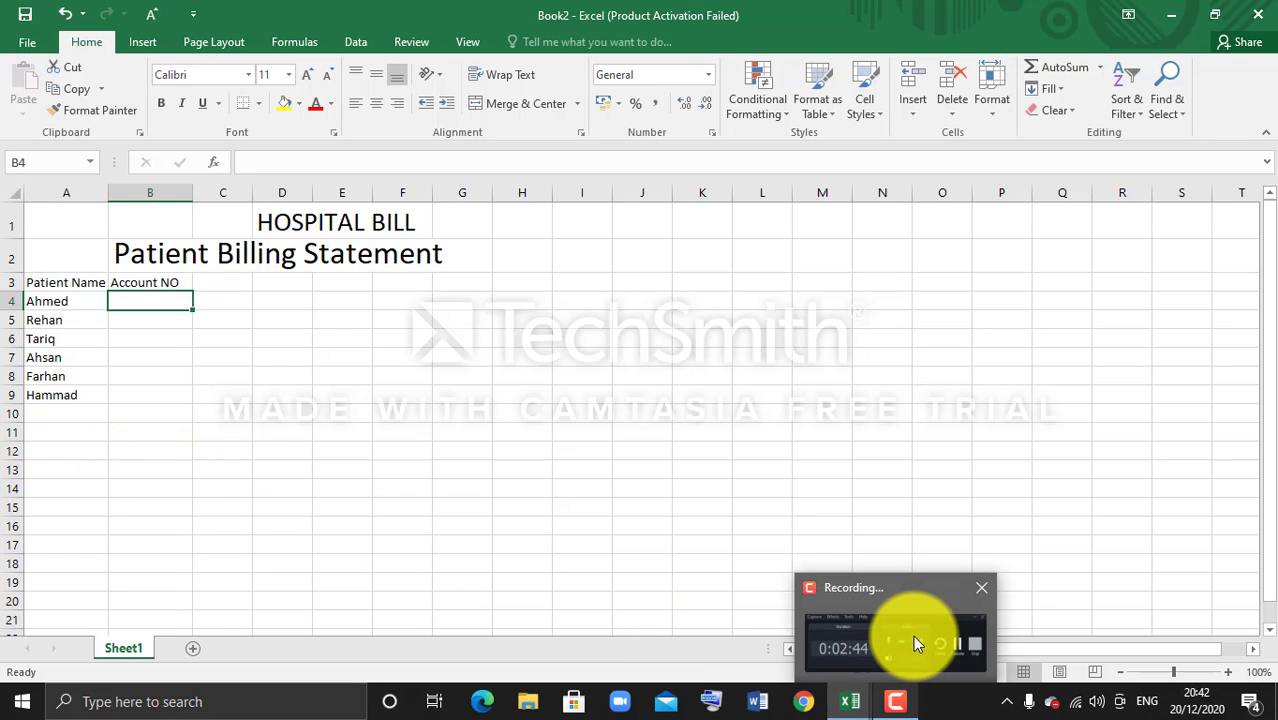
pyautogui.moveTo(913, 635)
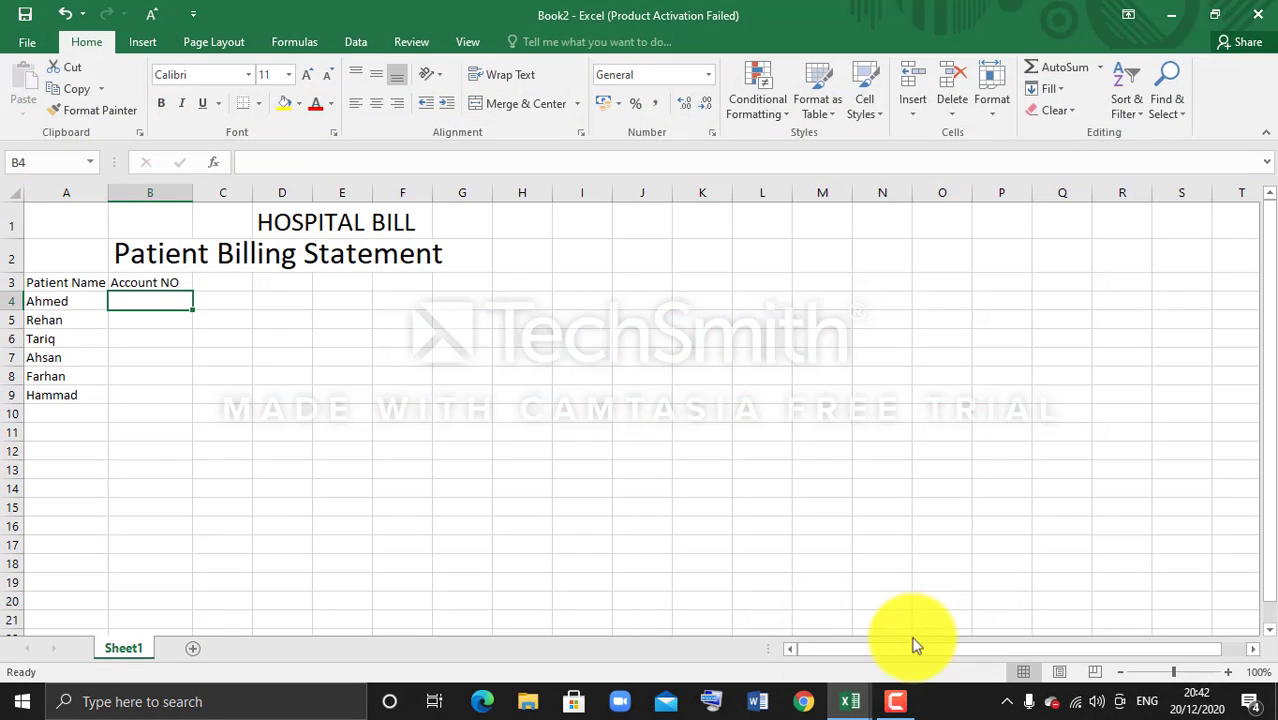
pyautogui.click(897, 653)
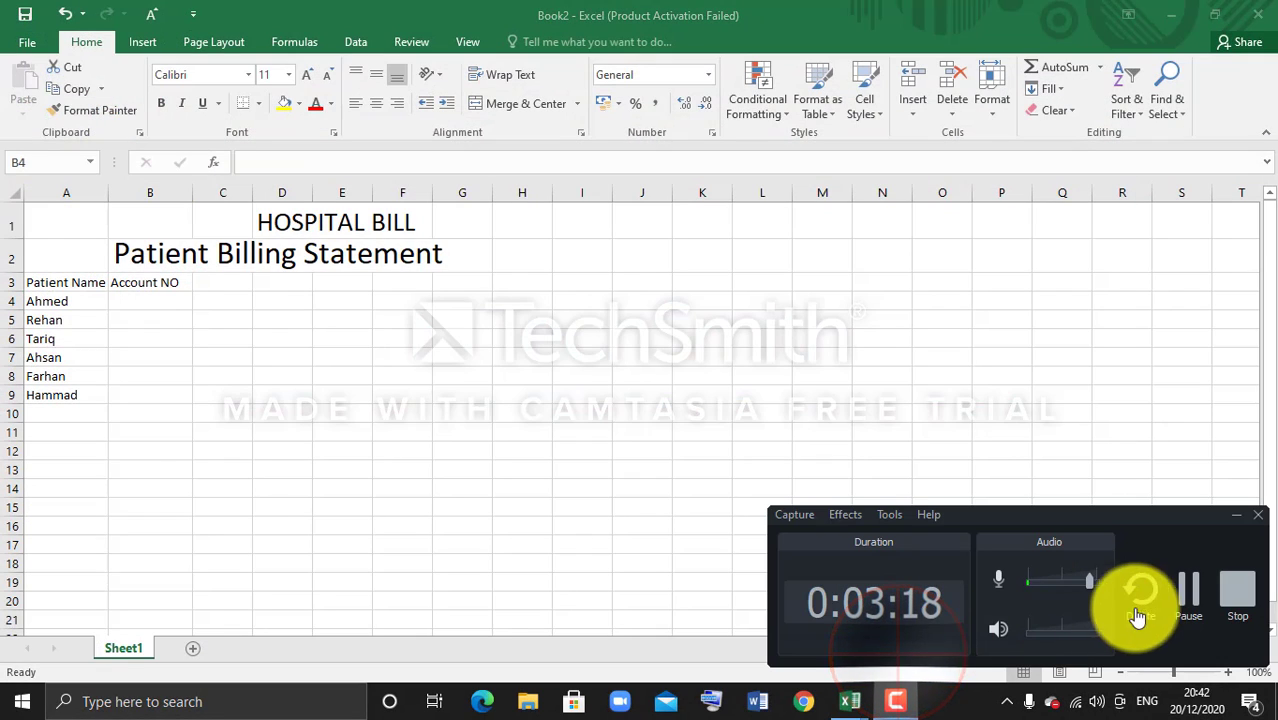
pyautogui.click(1185, 608)
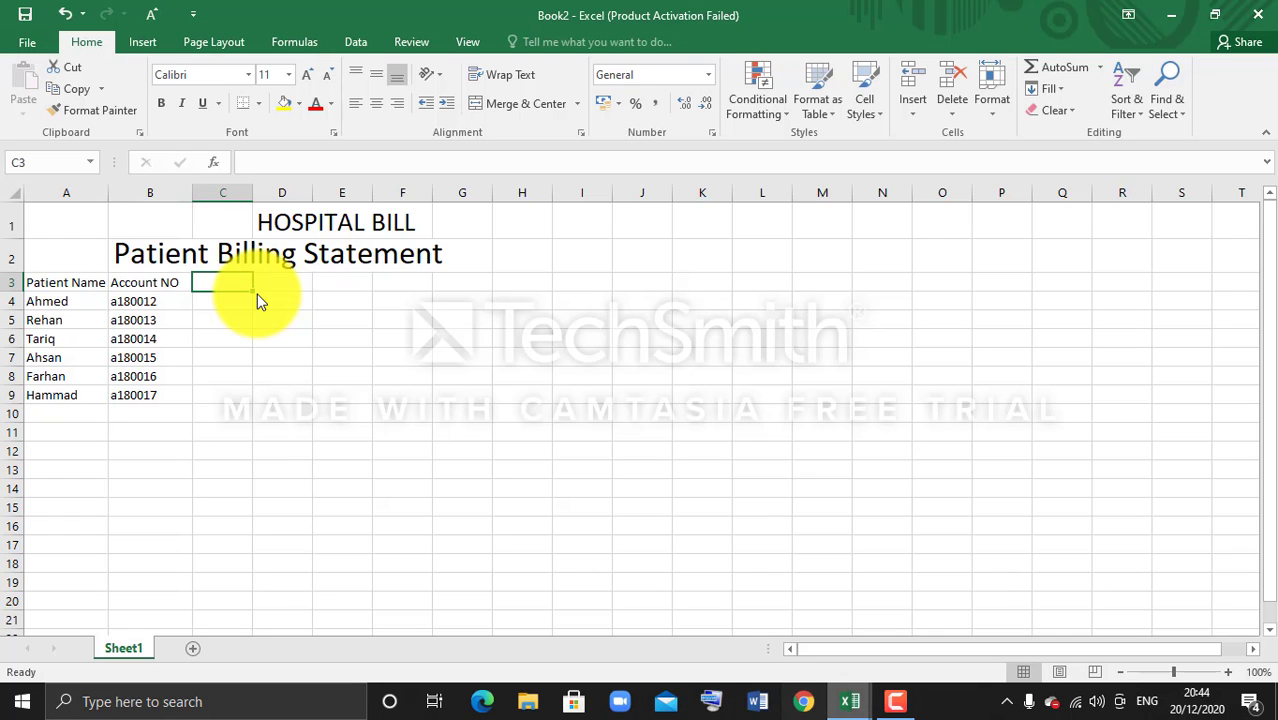
# - Enter the heading "Date Of Admit" in cell C3 and widen column C so the text fits
pyautogui.moveTo(850, 701)
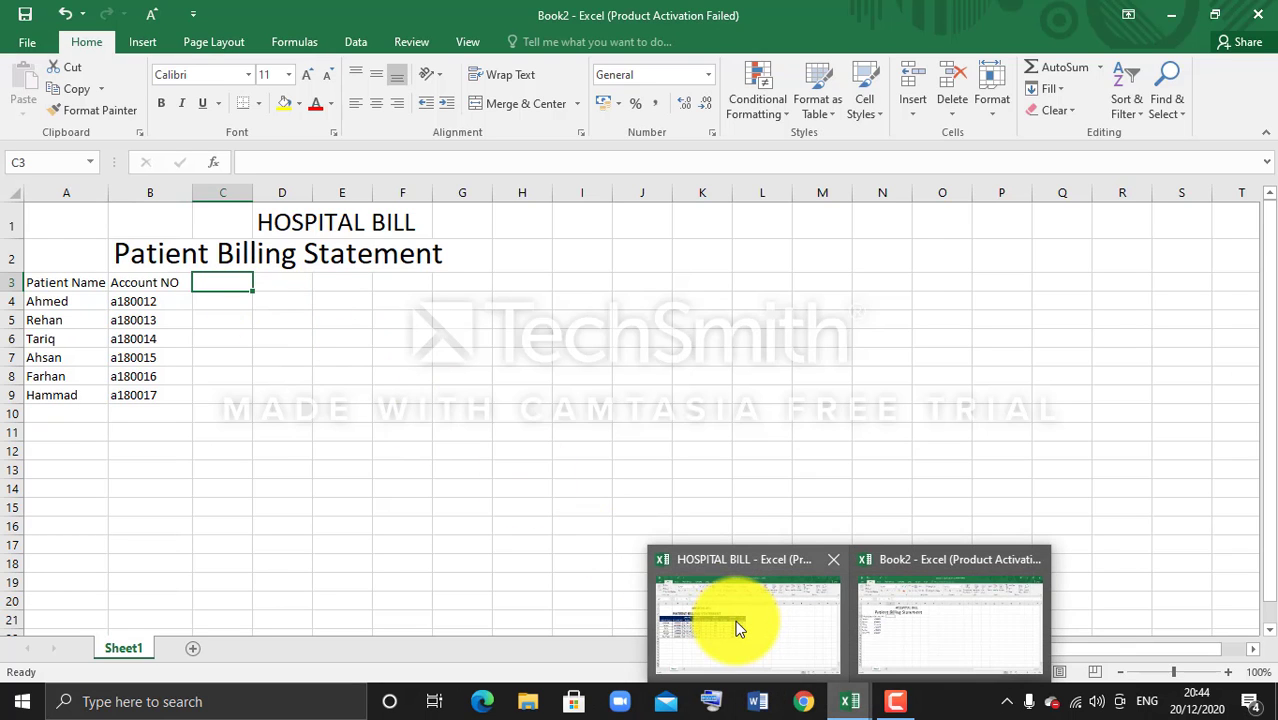
pyautogui.moveTo(738, 628)
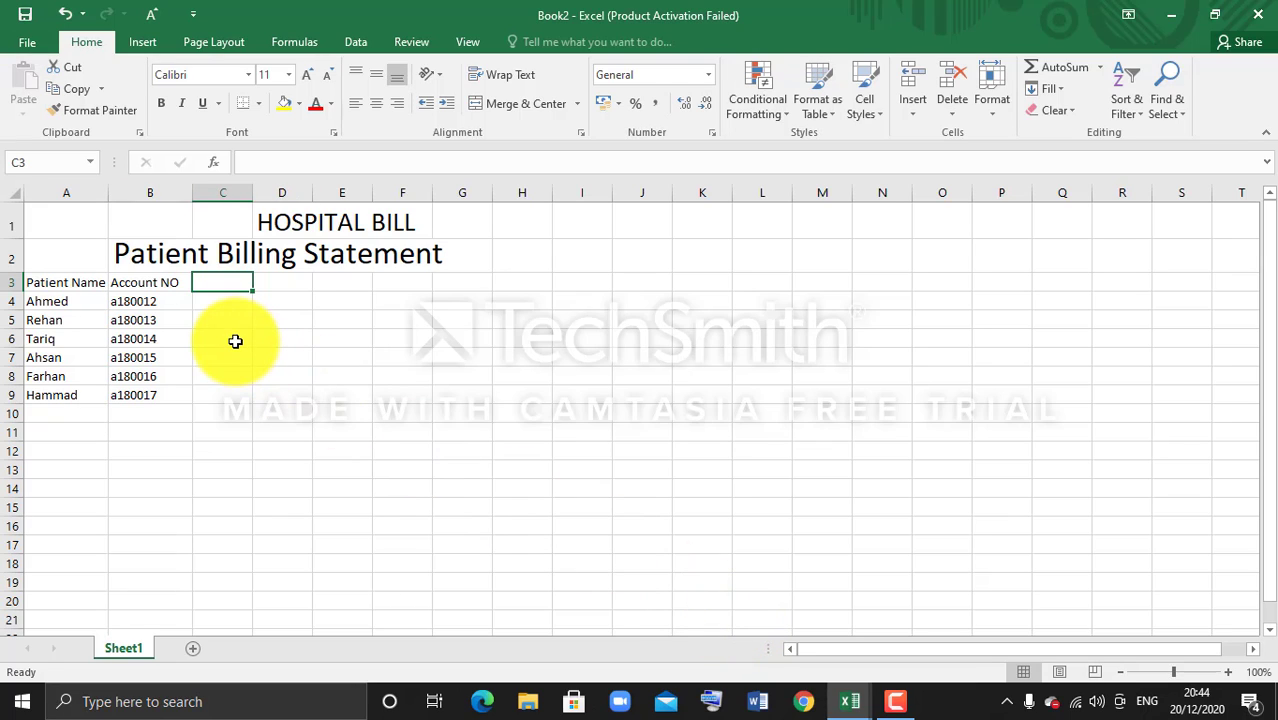
pyautogui.write('Ad')
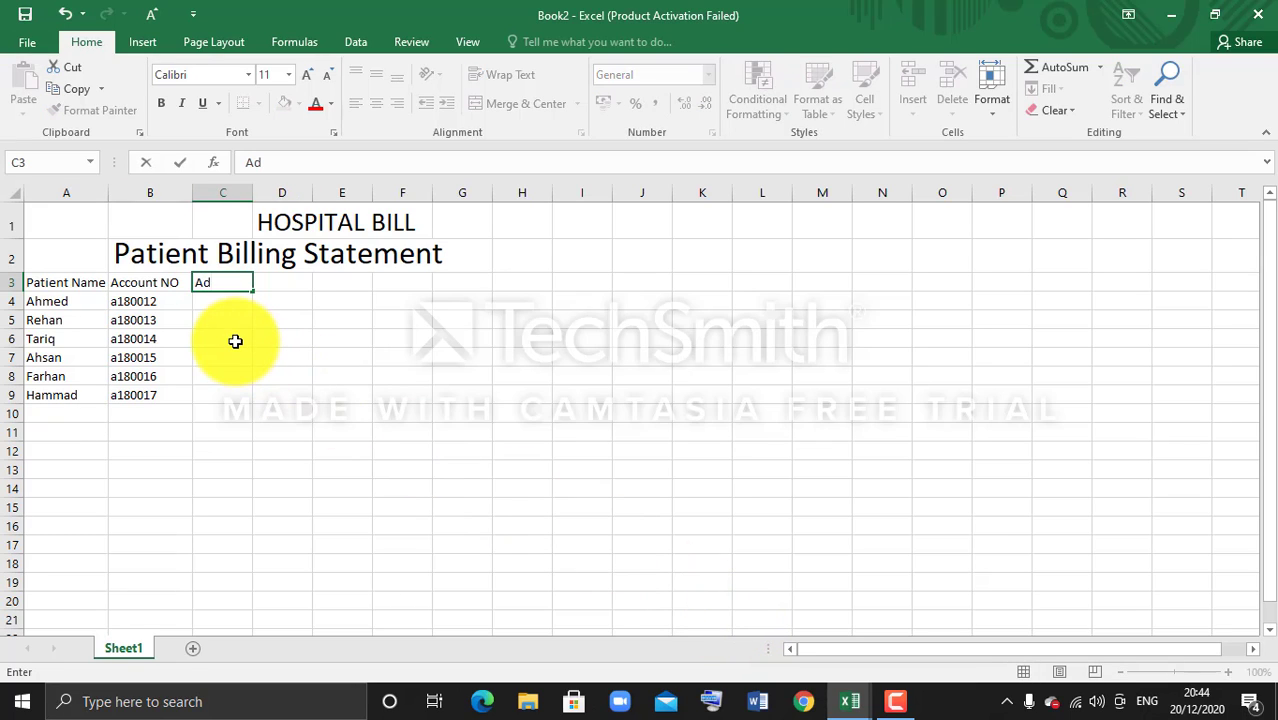
pyautogui.write('m')
pyautogui.press('BackSpace')
pyautogui.press('BackSpace')
pyautogui.press('BackSpace')
pyautogui.write('Date Of Admit')
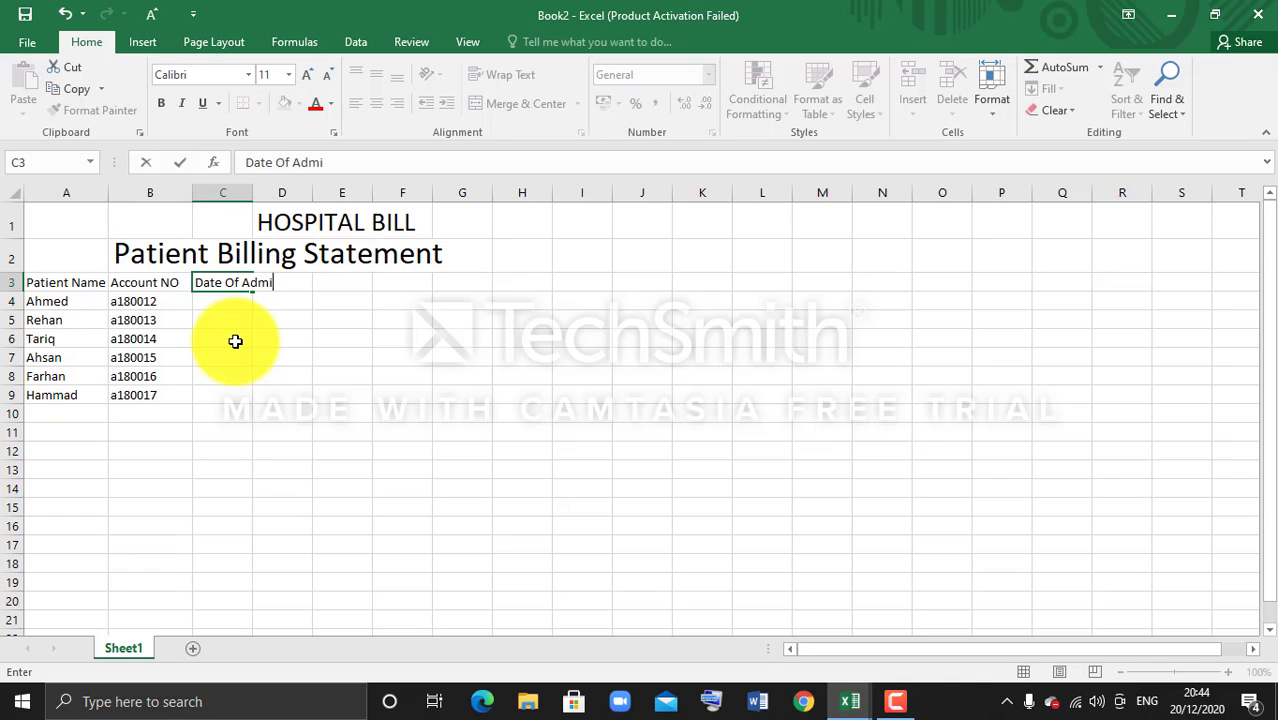
pyautogui.click(245, 193)
pyautogui.moveTo(255, 199); pyautogui.dragTo(280, 215)
# - Enter the admission date 1-January-20 in cell C4 for the first patient
pyautogui.click(245, 298)
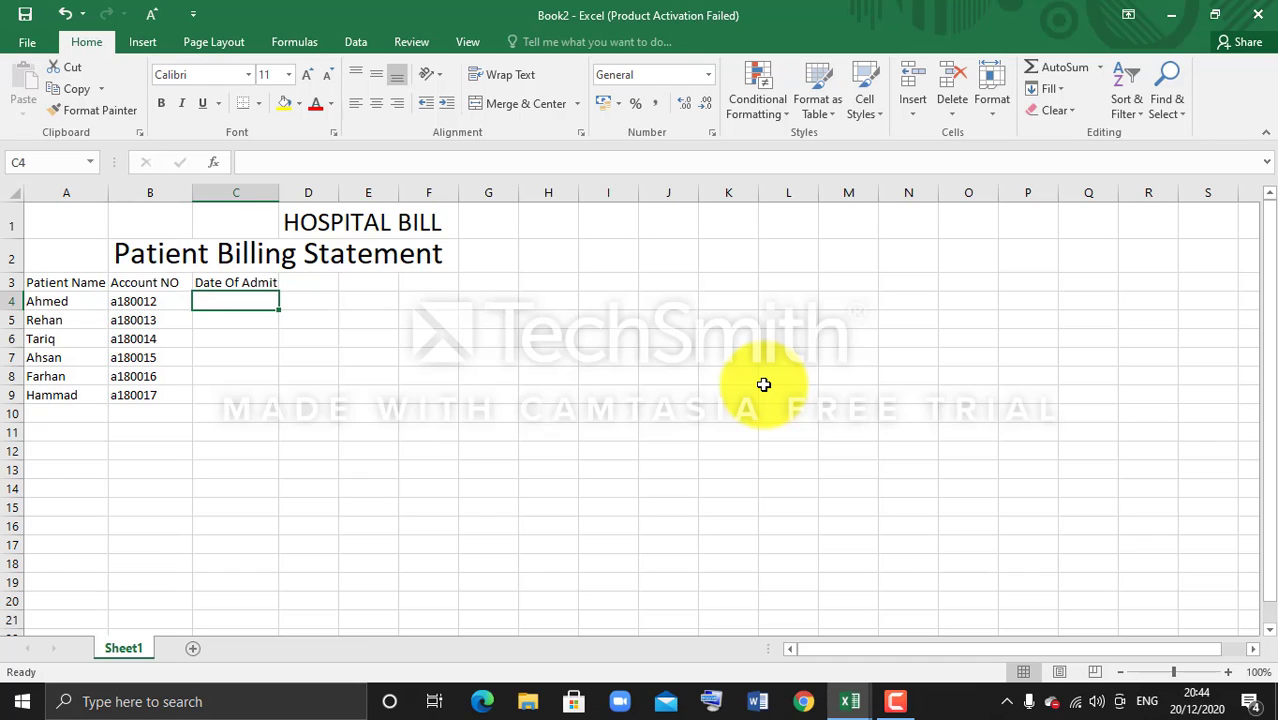
pyautogui.write('1')
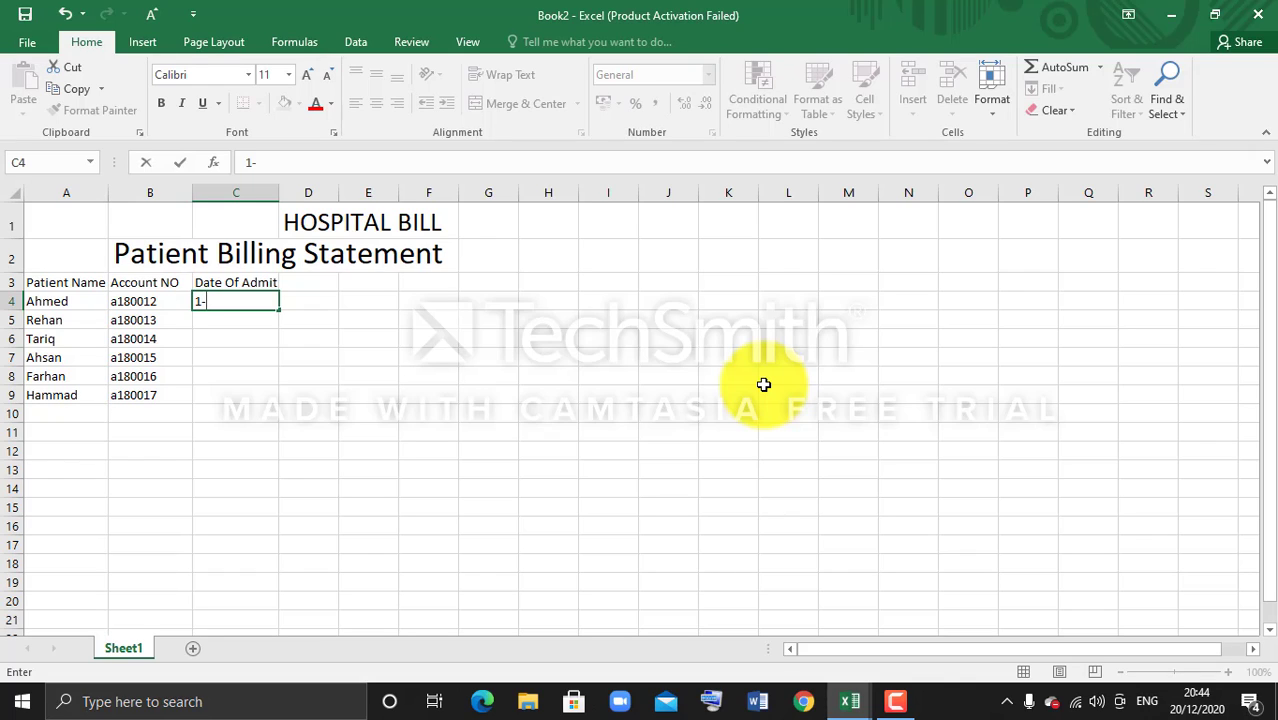
pyautogui.write('-Januar')
pyautogui.write('y-20')
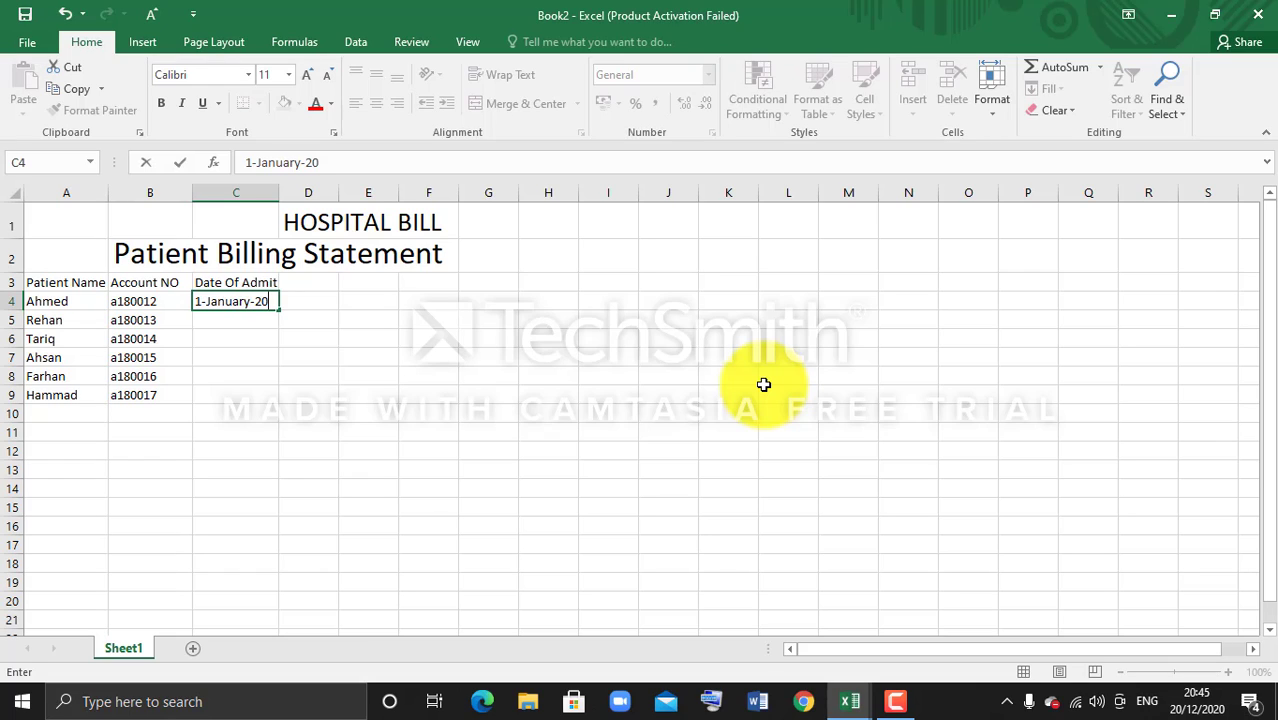
pyautogui.press('Return')
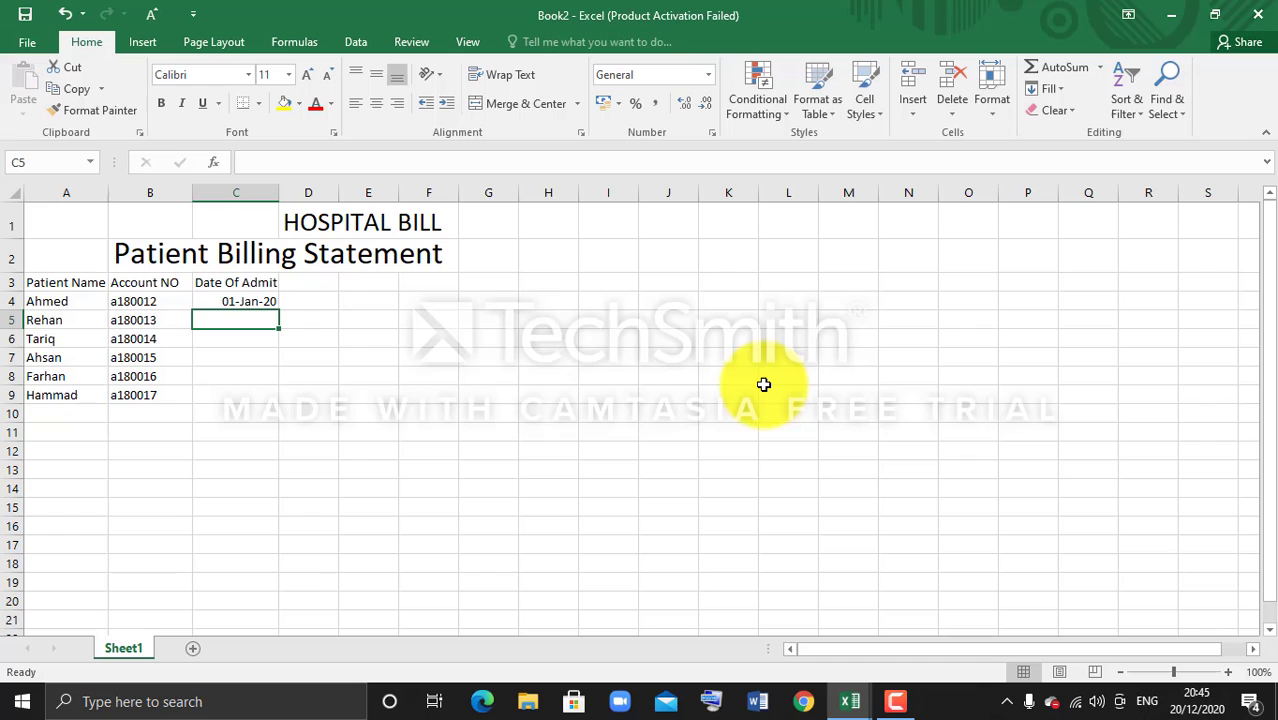
# - Fill the admission date from cell C4 down through C9 for the remaining patients
pyautogui.click(223, 301)
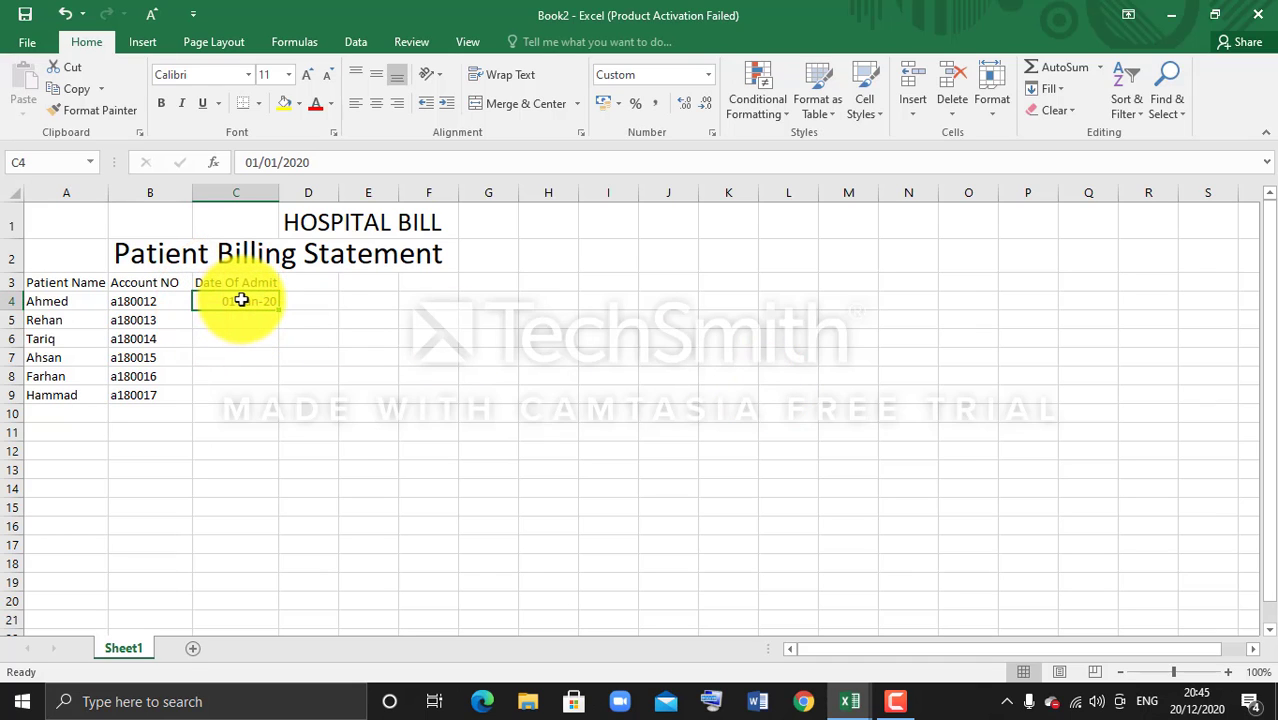
pyautogui.click(241, 299)
pyautogui.moveTo(241, 299); pyautogui.dragTo(254, 394)
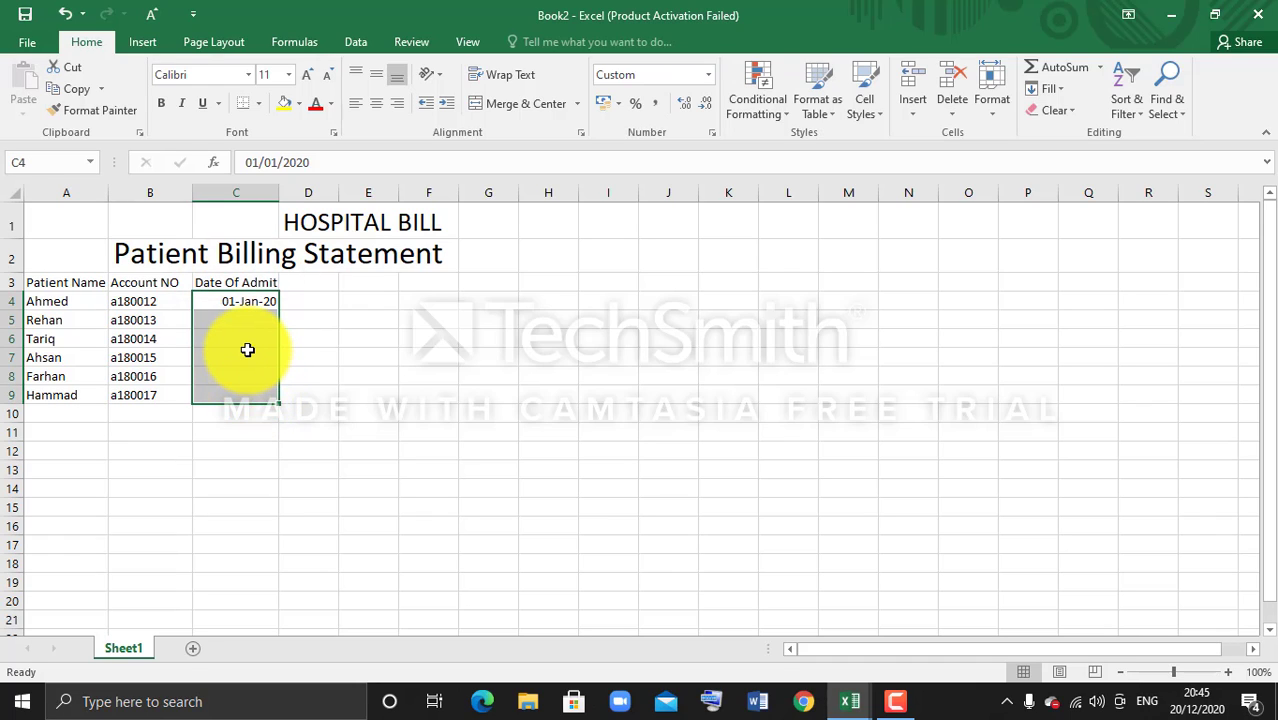
pyautogui.hotkey('ctrl', 'd')
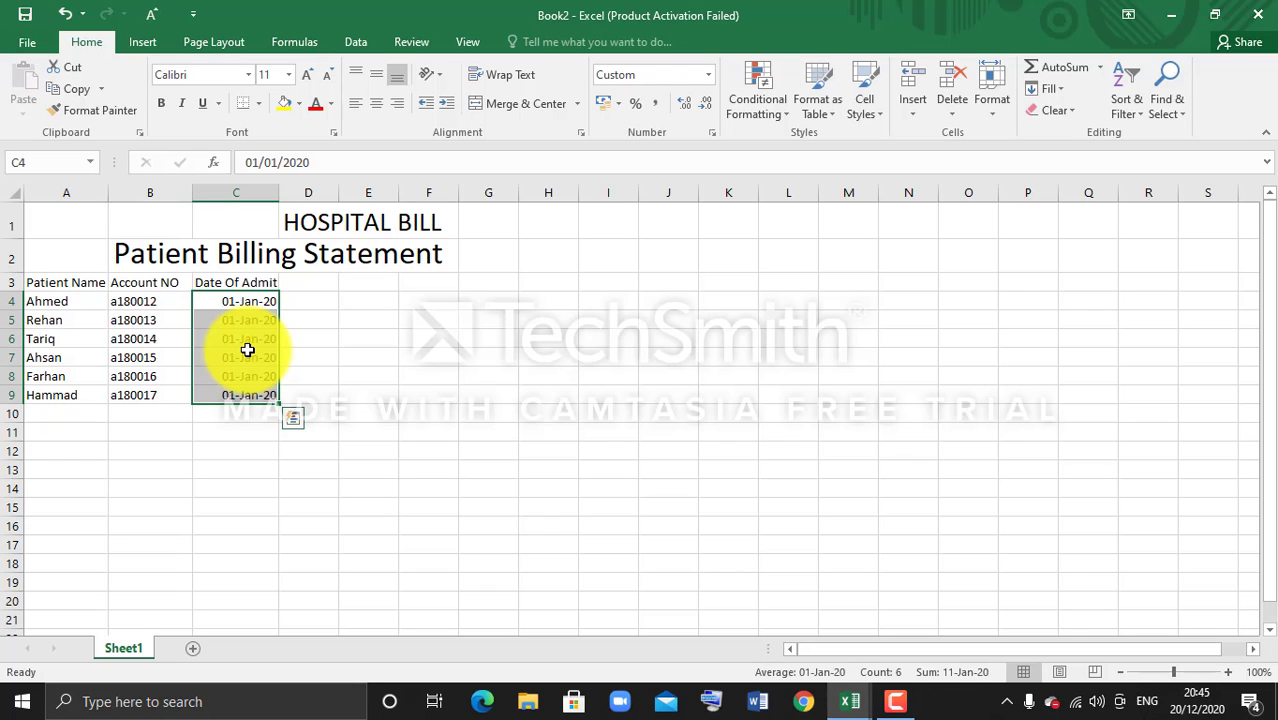
# - Enter the heading "Date Of Discharge" in cell D3 and widen column D so the text fits
pyautogui.click(310, 285)
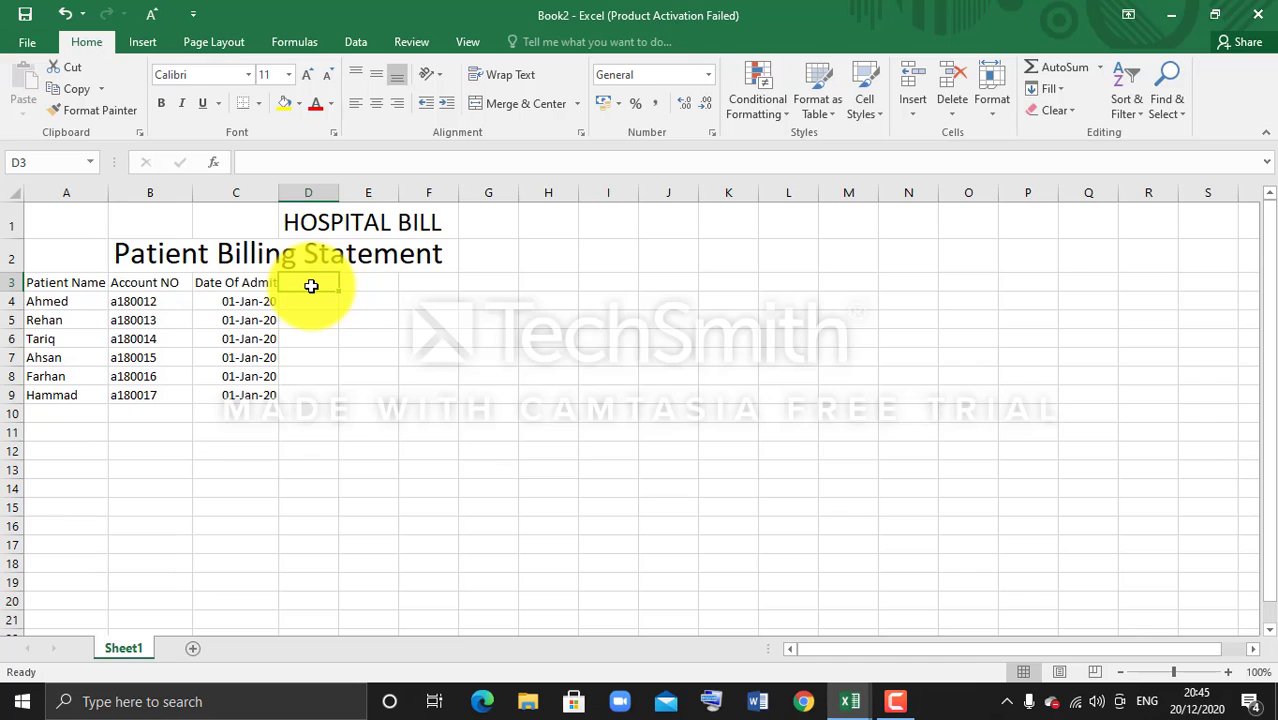
pyautogui.write('Da')
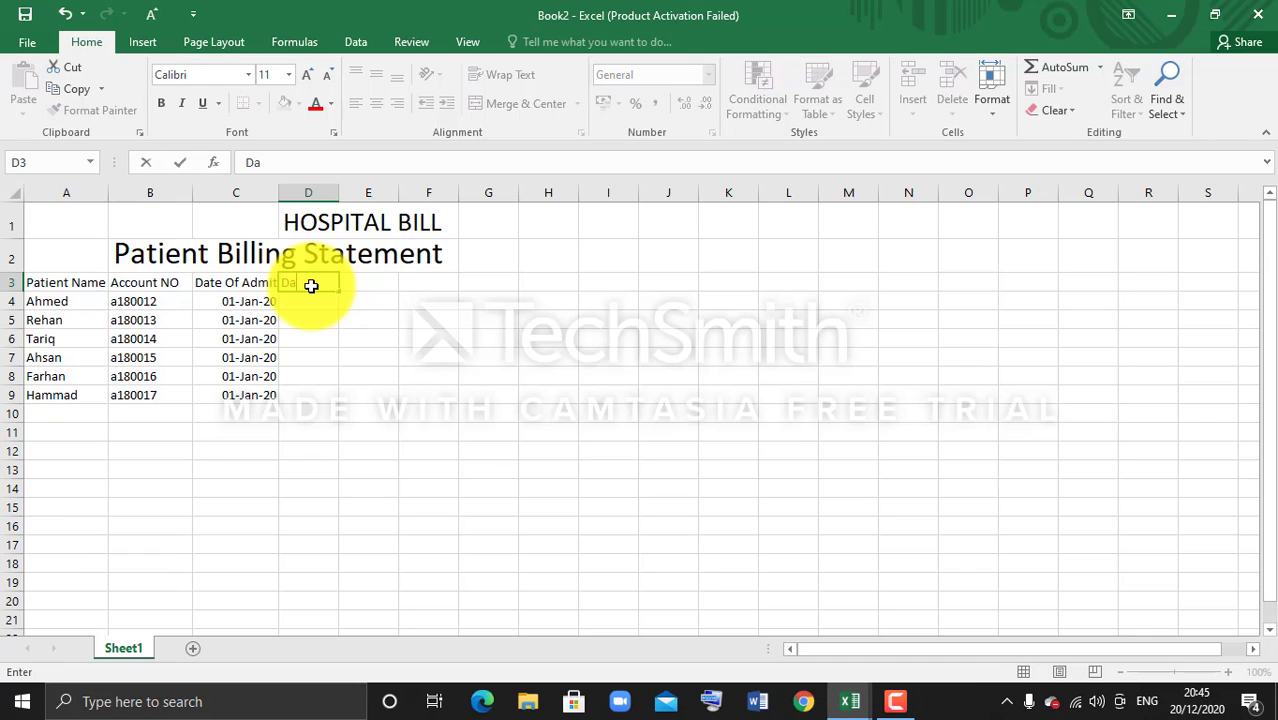
pyautogui.write('te Of Discharge')
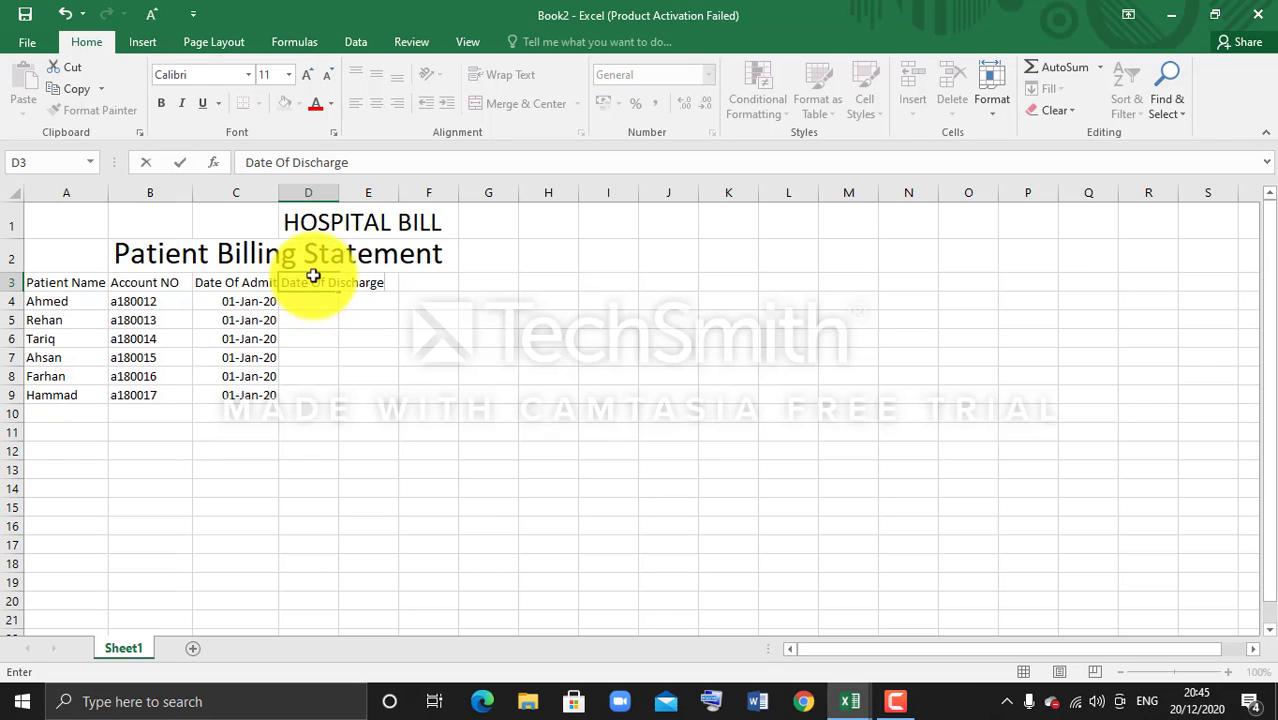
pyautogui.click(330, 192)
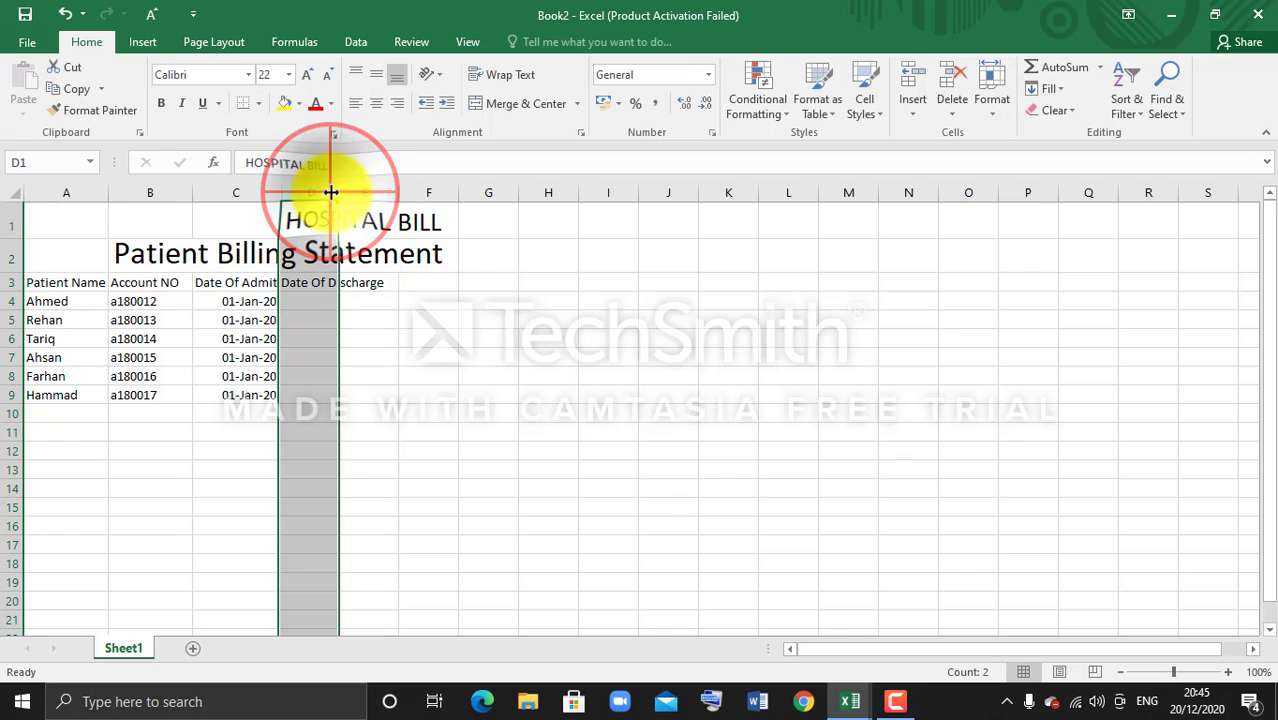
pyautogui.moveTo(334, 195); pyautogui.dragTo(386, 208)
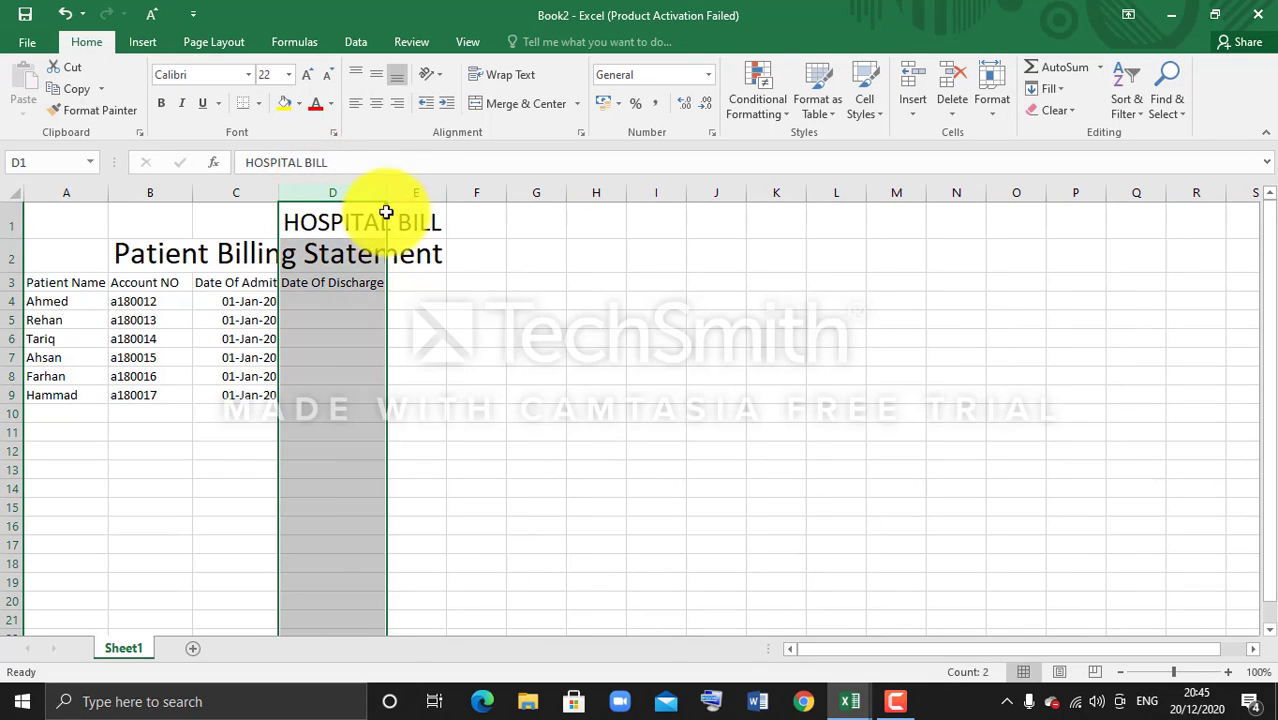
# - Enter the discharge dates 17-Jan-20, 12-Jan-20 and 15-January-20 in cells D4 to D6
pyautogui.click(349, 306)
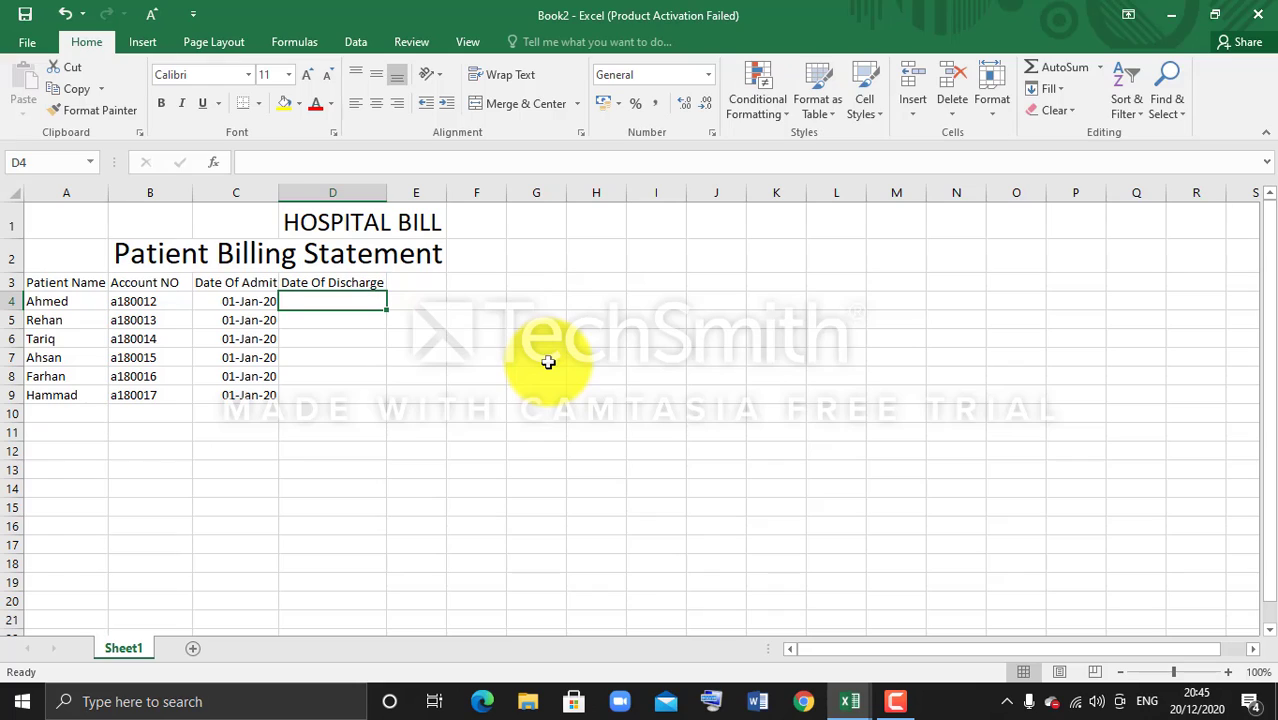
pyautogui.write('17')
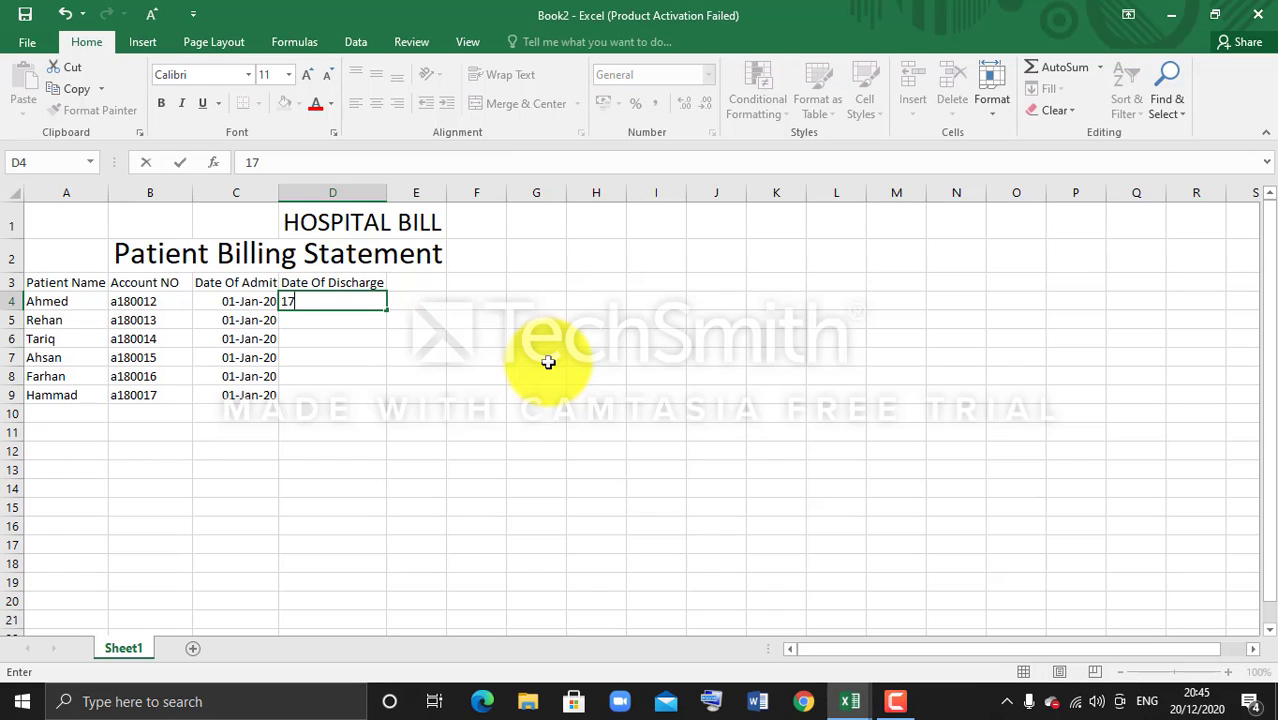
pyautogui.write('-Jan-20')
pyautogui.press('Return')
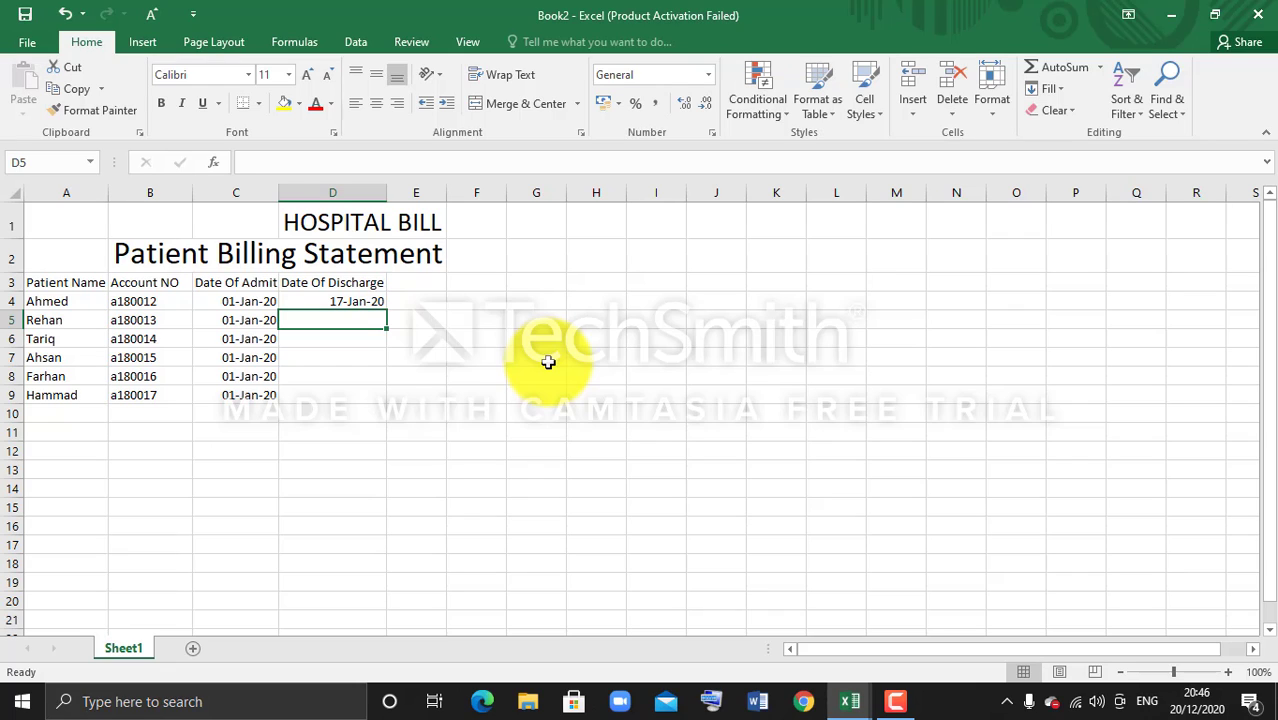
pyautogui.write('12')
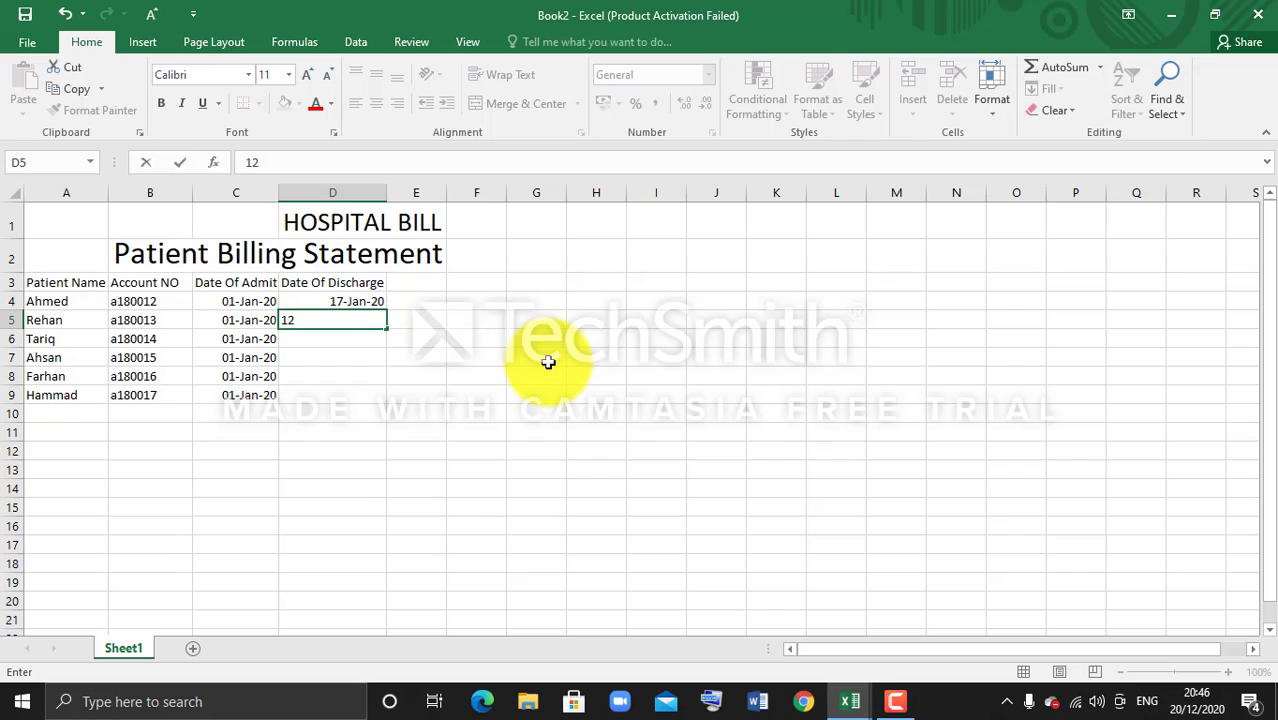
pyautogui.write('-Jan-20')
pyautogui.press('Return')
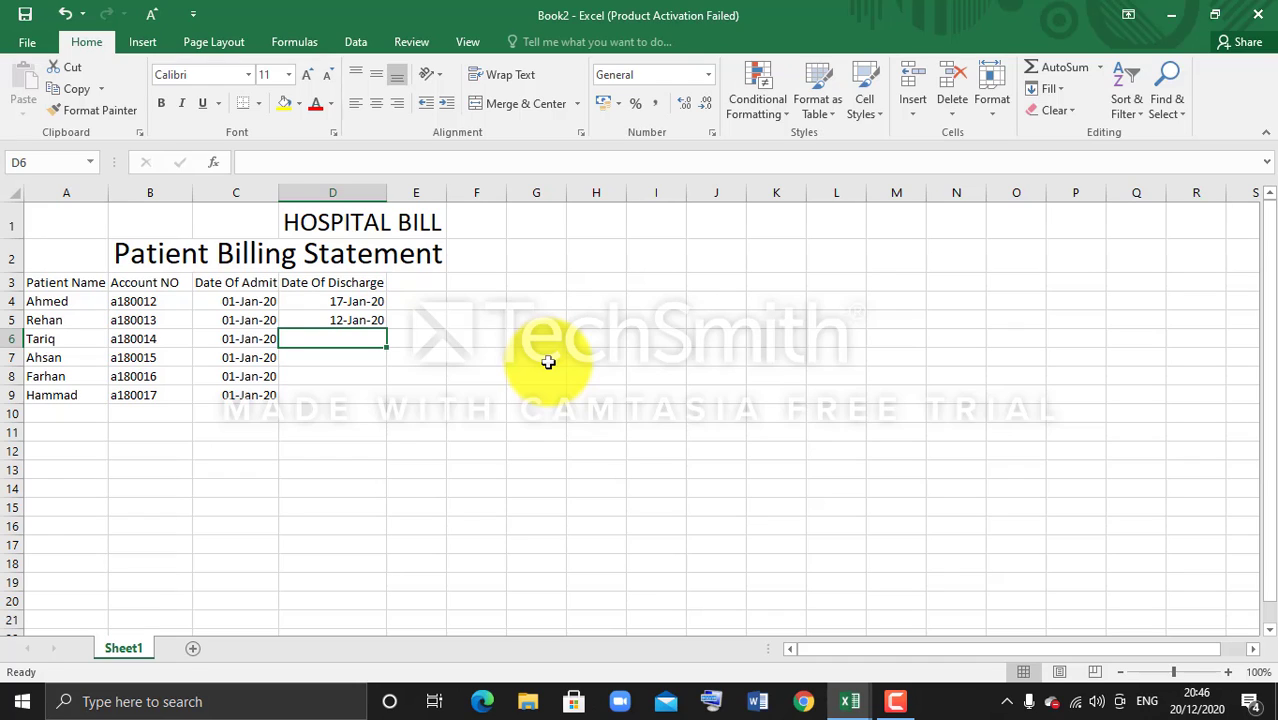
pyautogui.write('15')
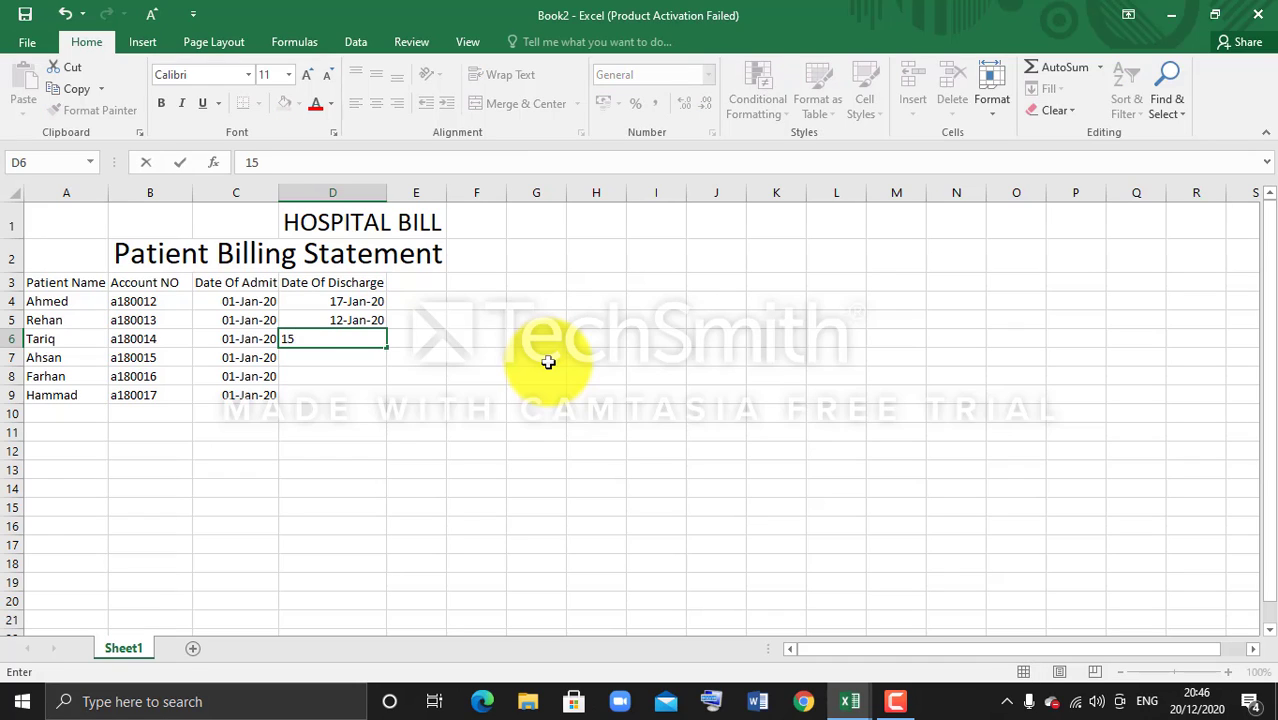
pyautogui.write('-January-20')
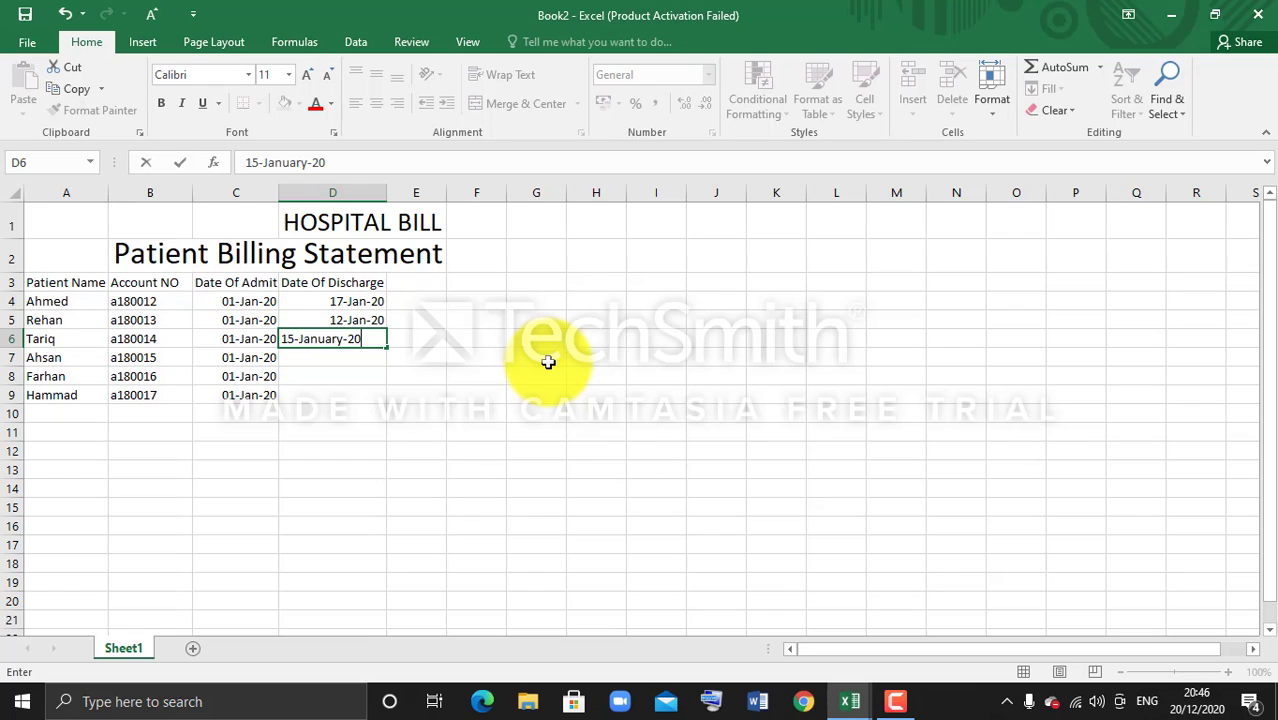
pyautogui.press('Return')
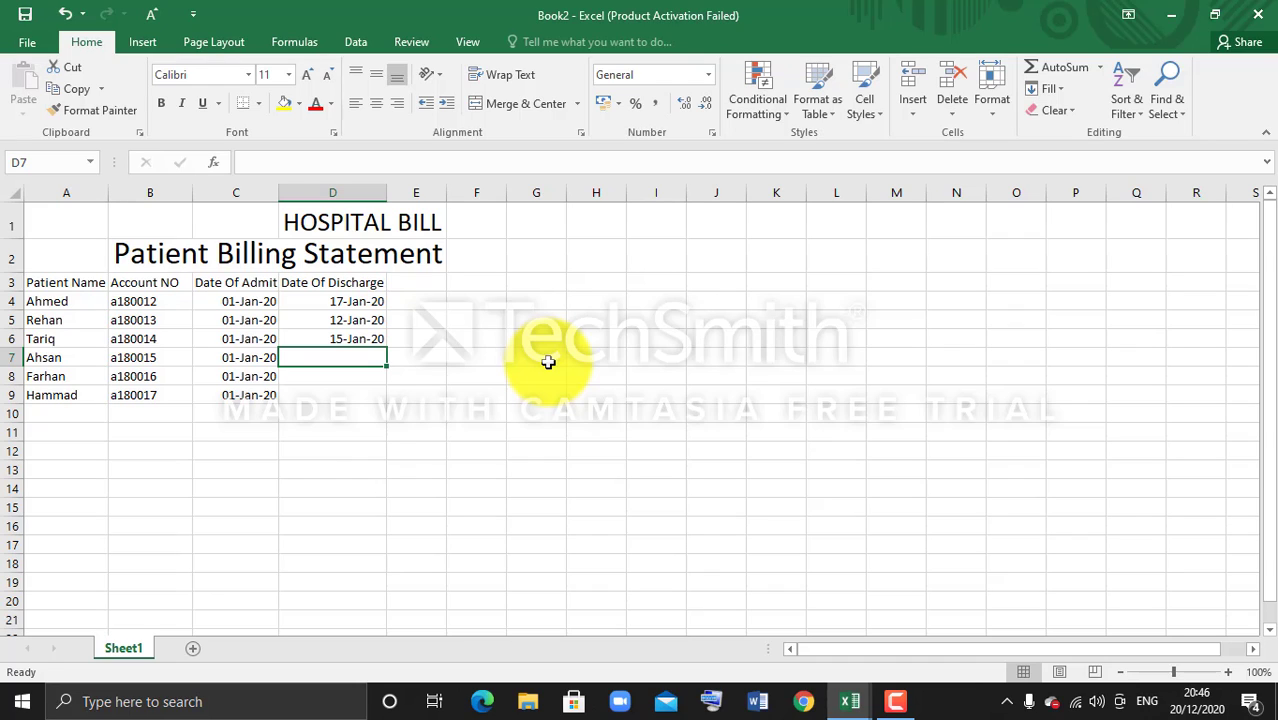
# - Enter the discharge dates 14-Jan-20, 18-Jan-20 and 13-Jan-20 in cells D7 to D9
pyautogui.write('14-')
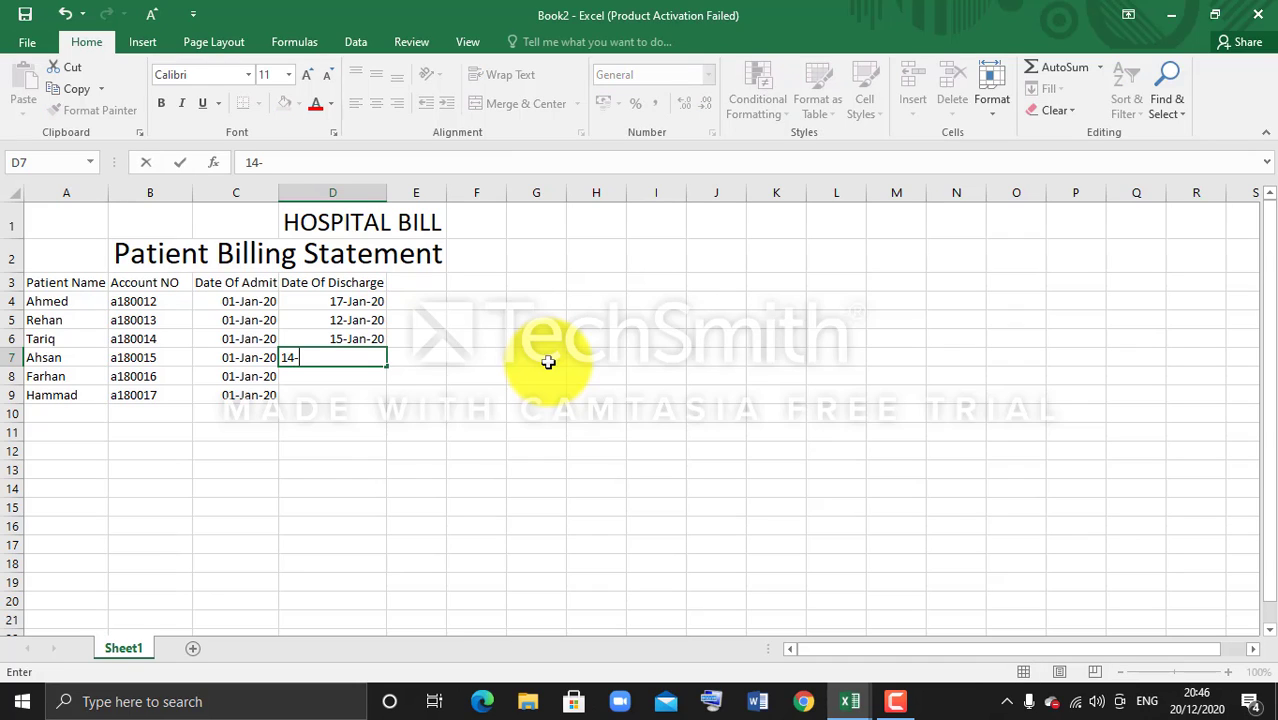
pyautogui.write('Jan-20')
pyautogui.press('Return')
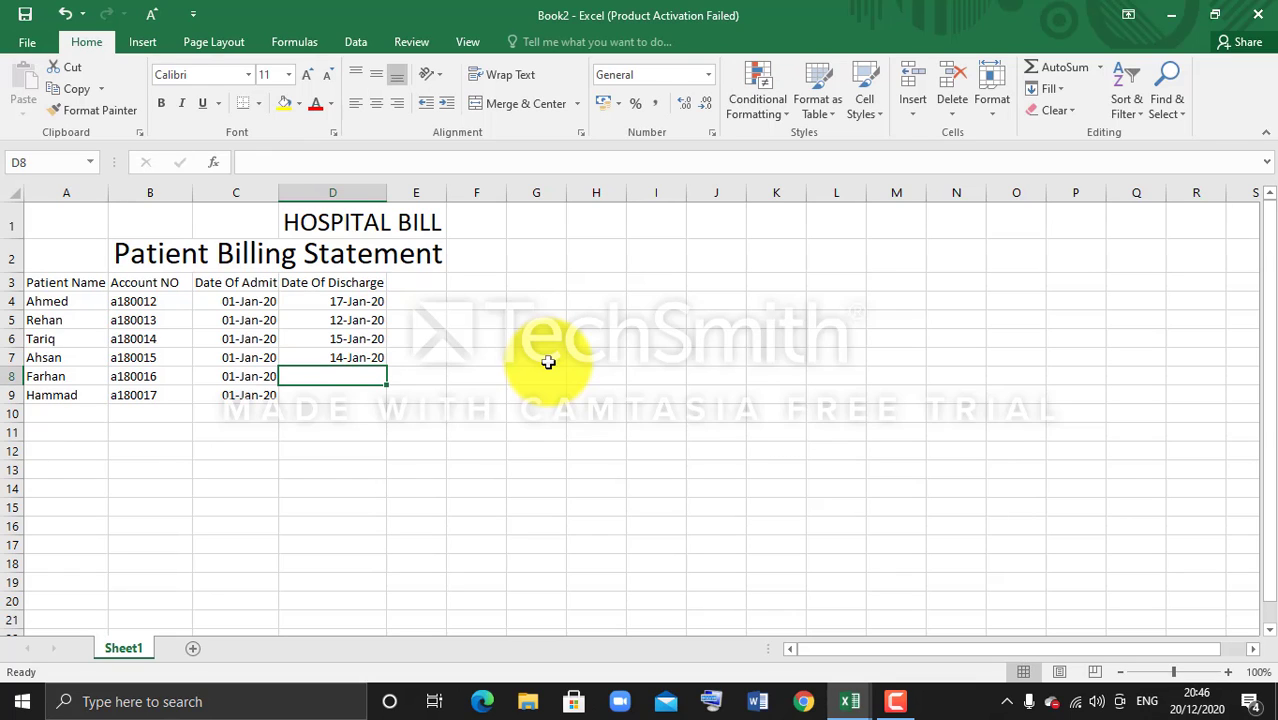
pyautogui.write('1')
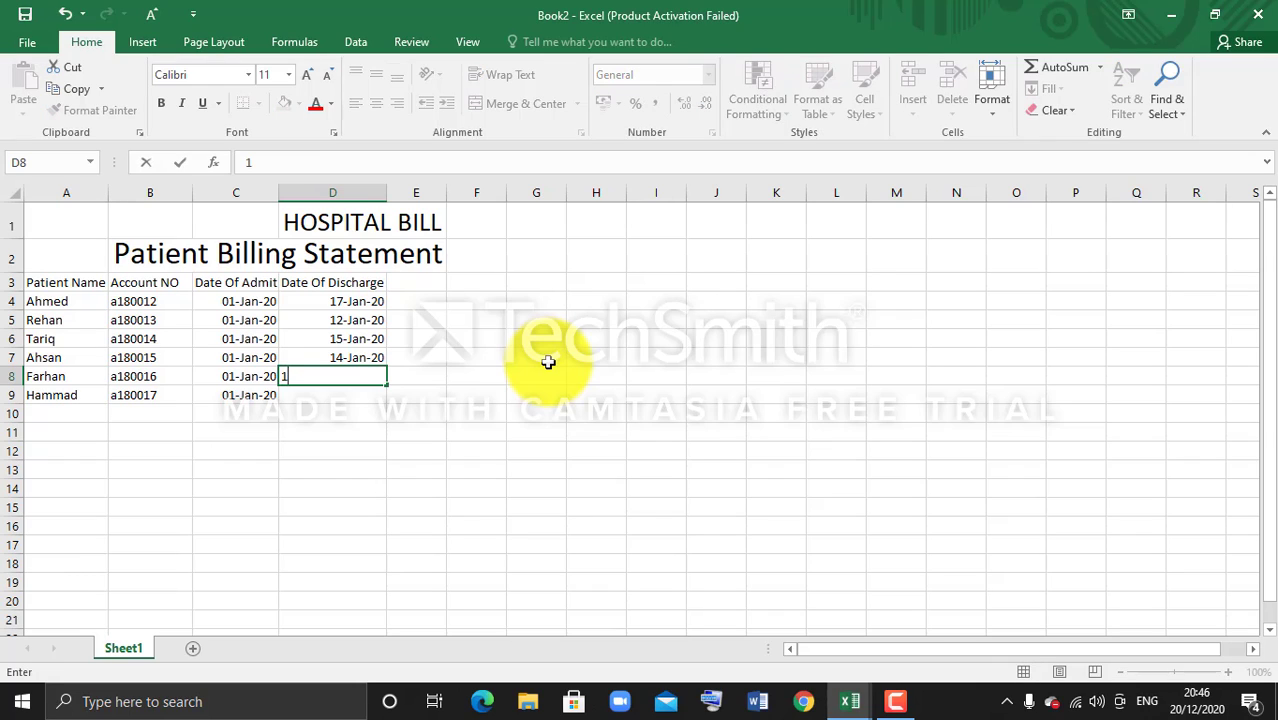
pyautogui.write('8-Jan-20')
pyautogui.press('Return')
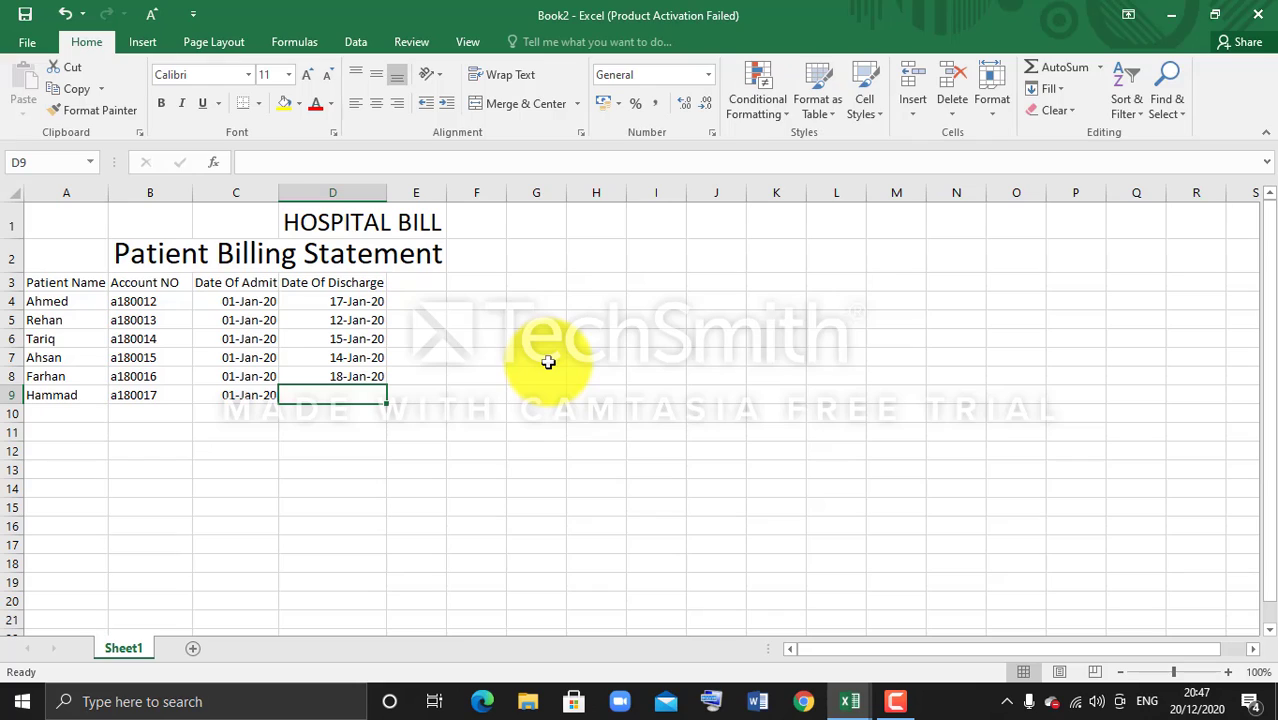
pyautogui.write('18')
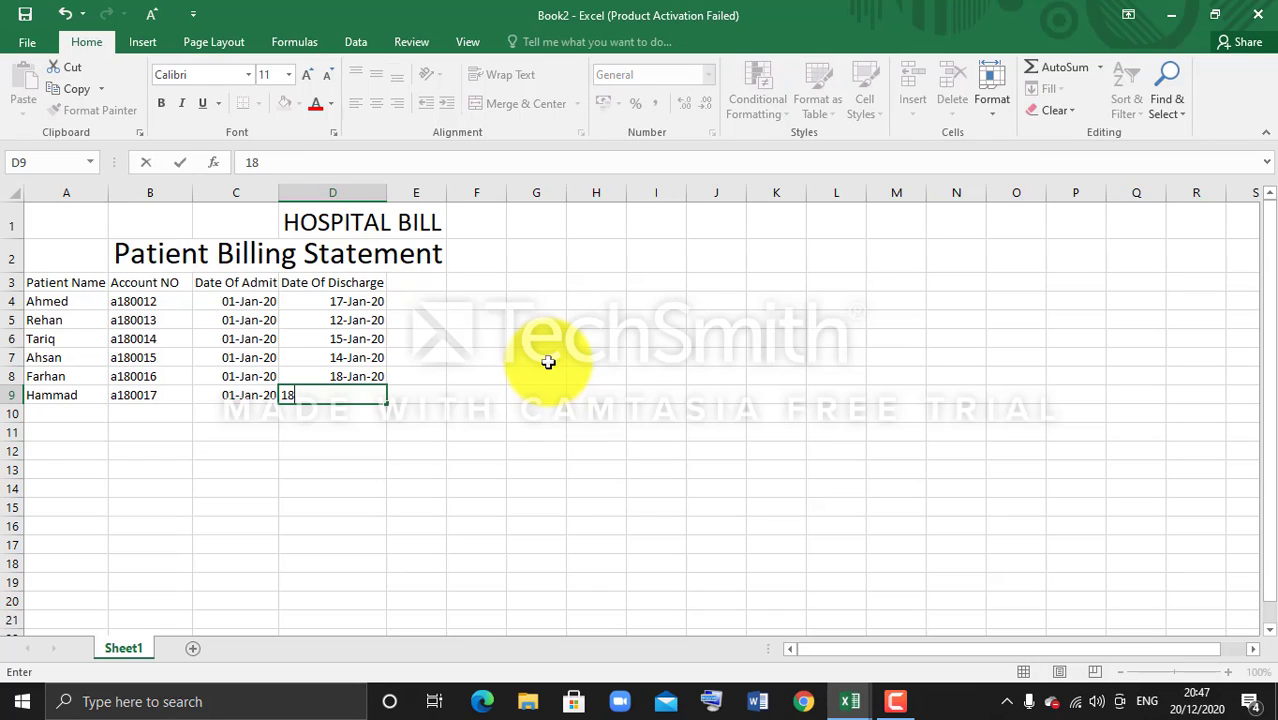
pyautogui.press('BackSpace')
pyautogui.write('3-Jan-20')
pyautogui.press('Return')
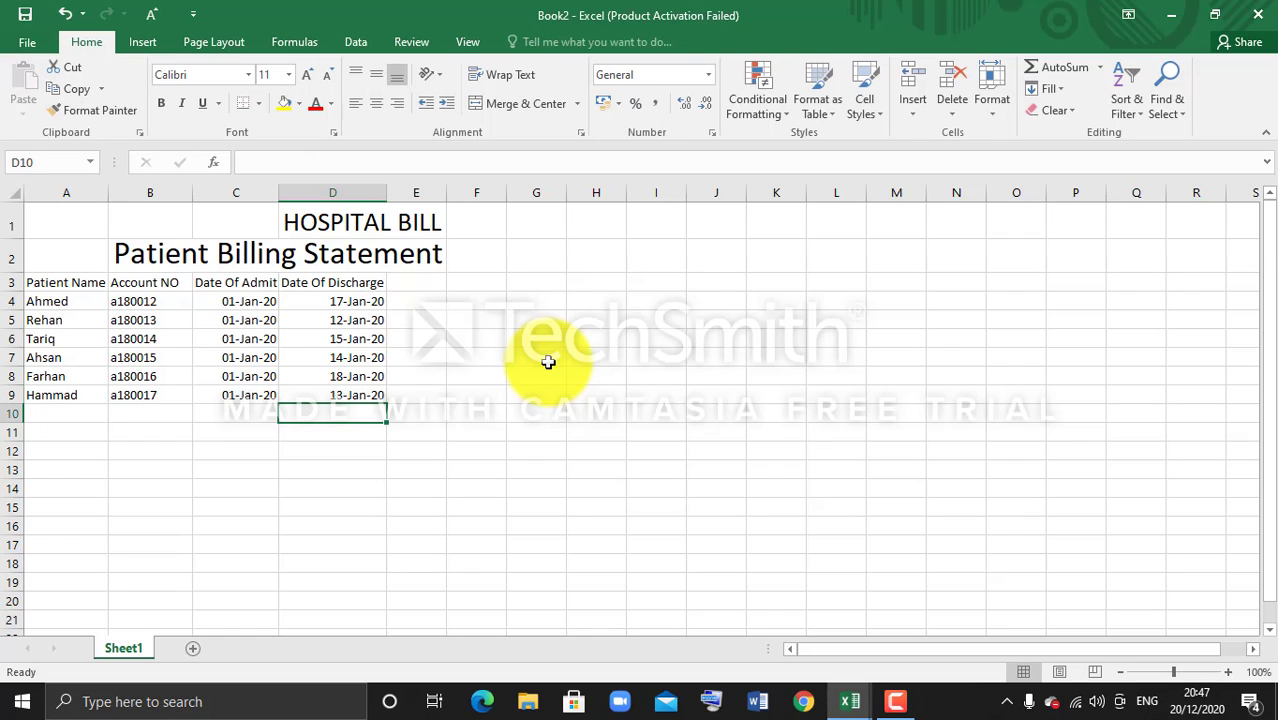
# - Enter the heading "NO Of Days" in cell E3, following the reference HOSPITAL BILL workbook, and widen column E so the text fits
pyautogui.click(416, 282)
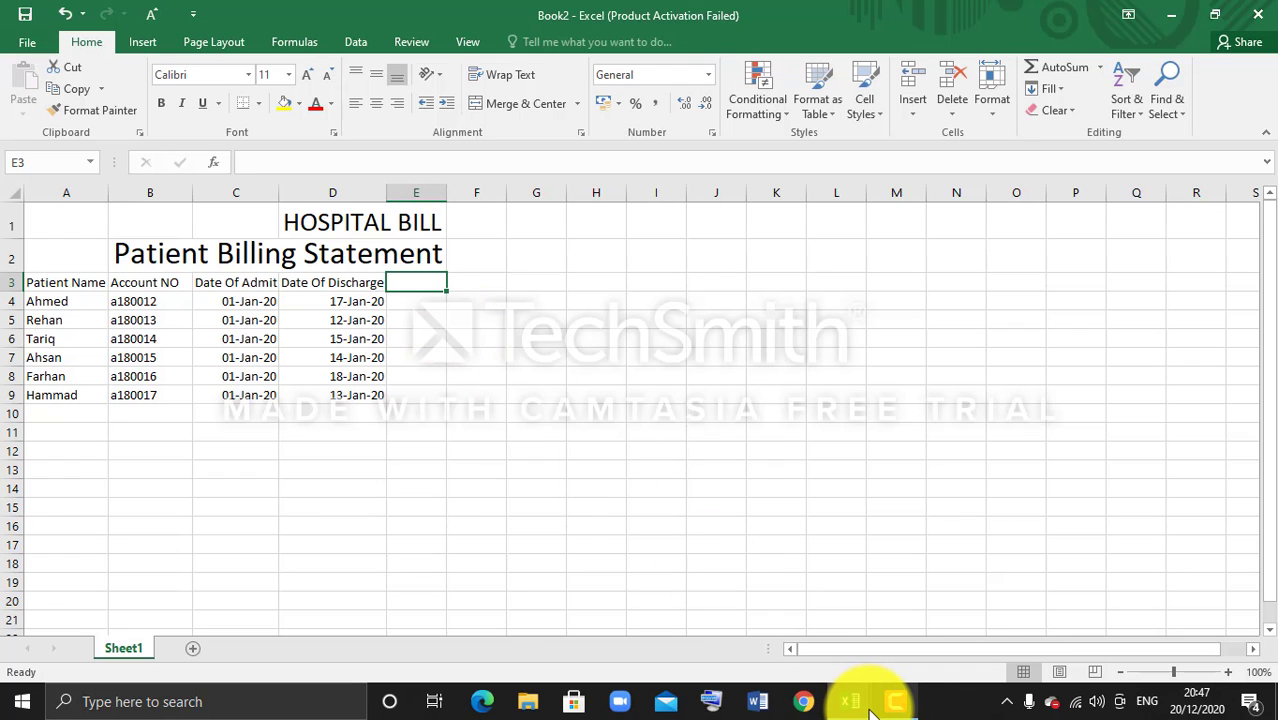
pyautogui.moveTo(850, 703)
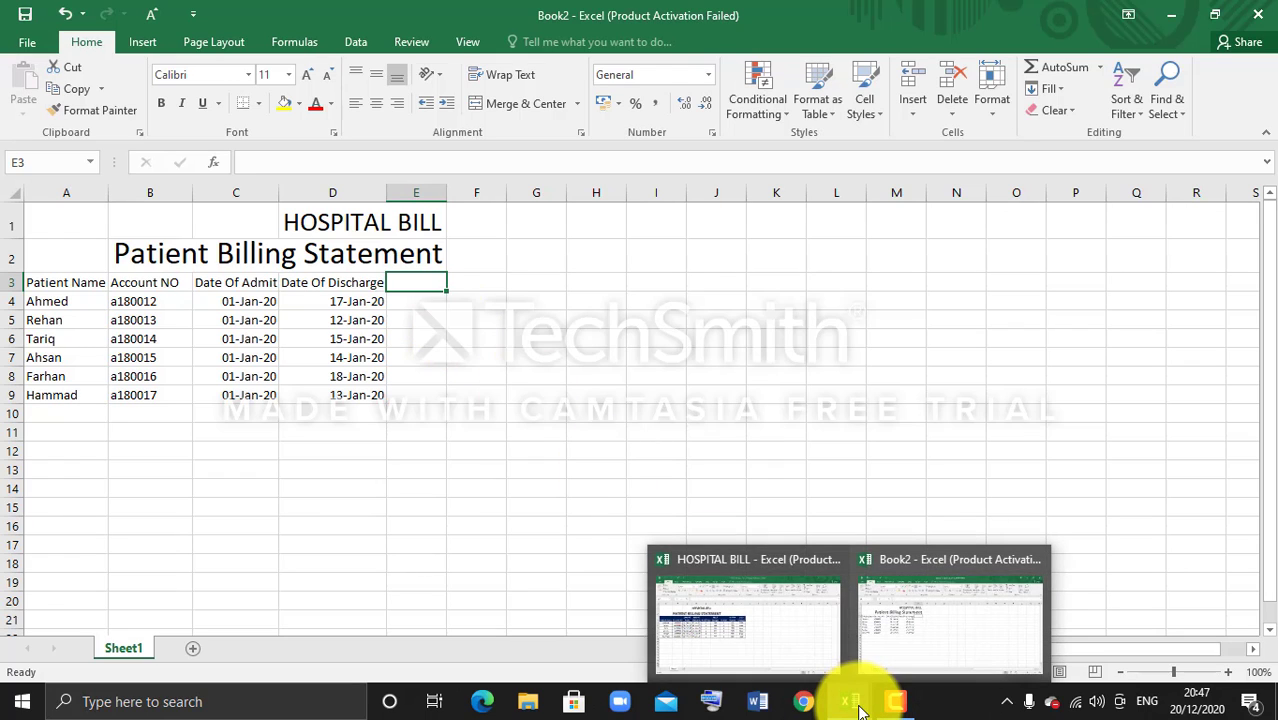
pyautogui.click(805, 665)
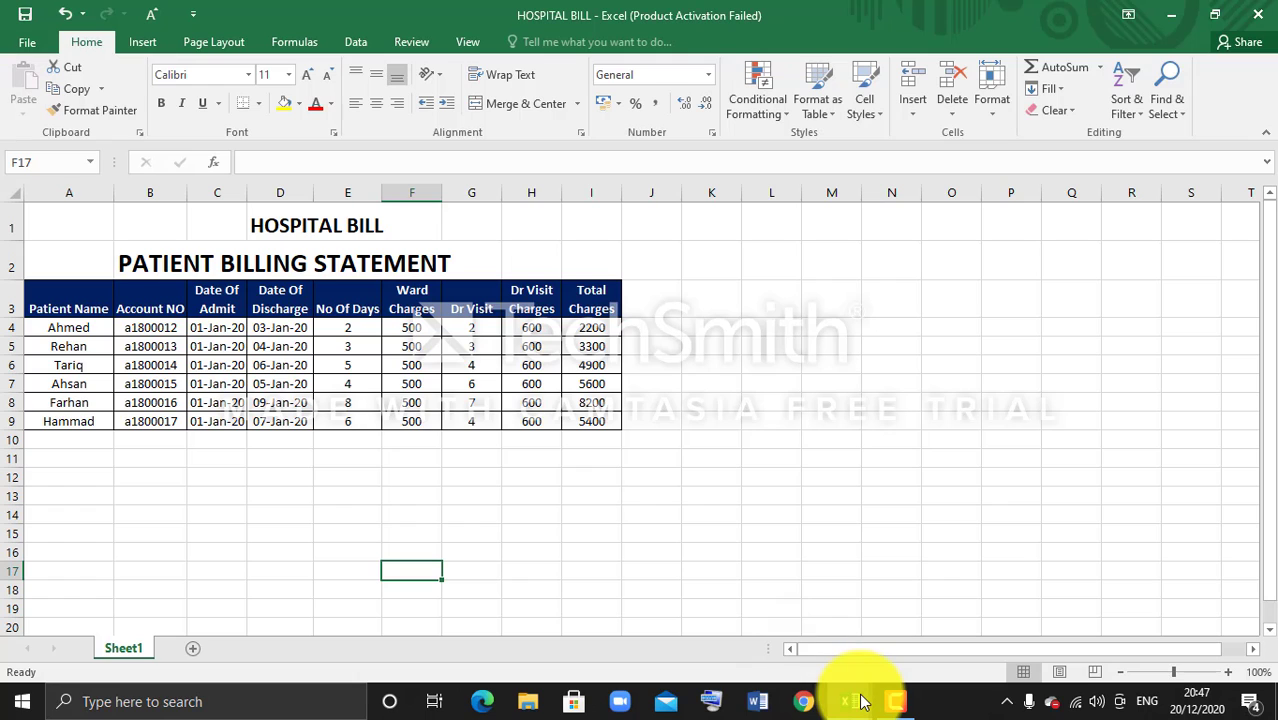
pyautogui.moveTo(862, 703)
pyautogui.click(938, 620)
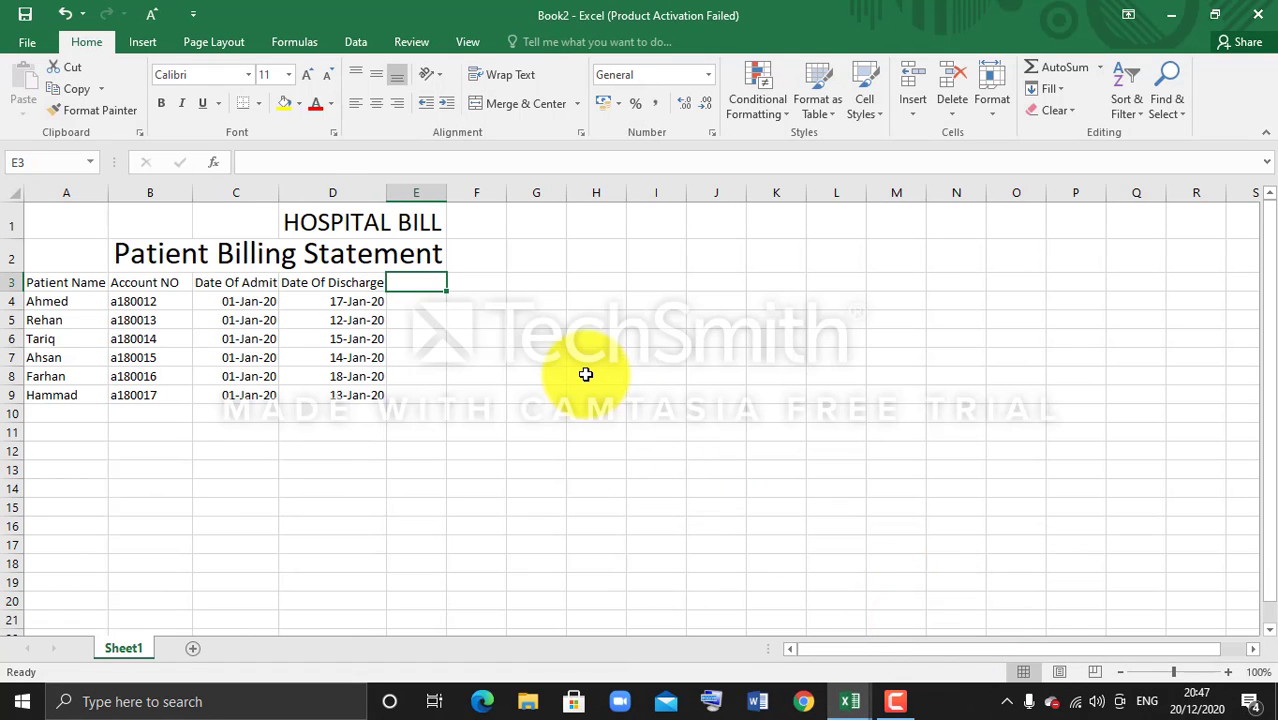
pyautogui.write('NO')
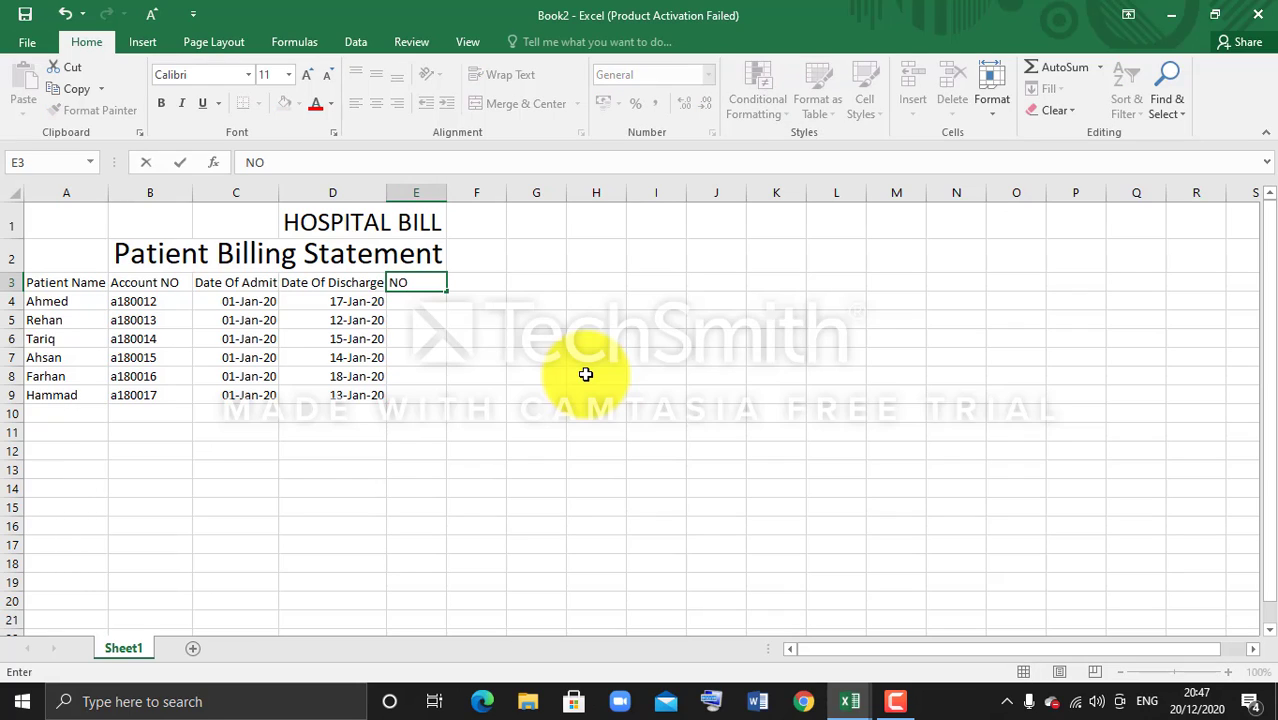
pyautogui.write(' Of Day')
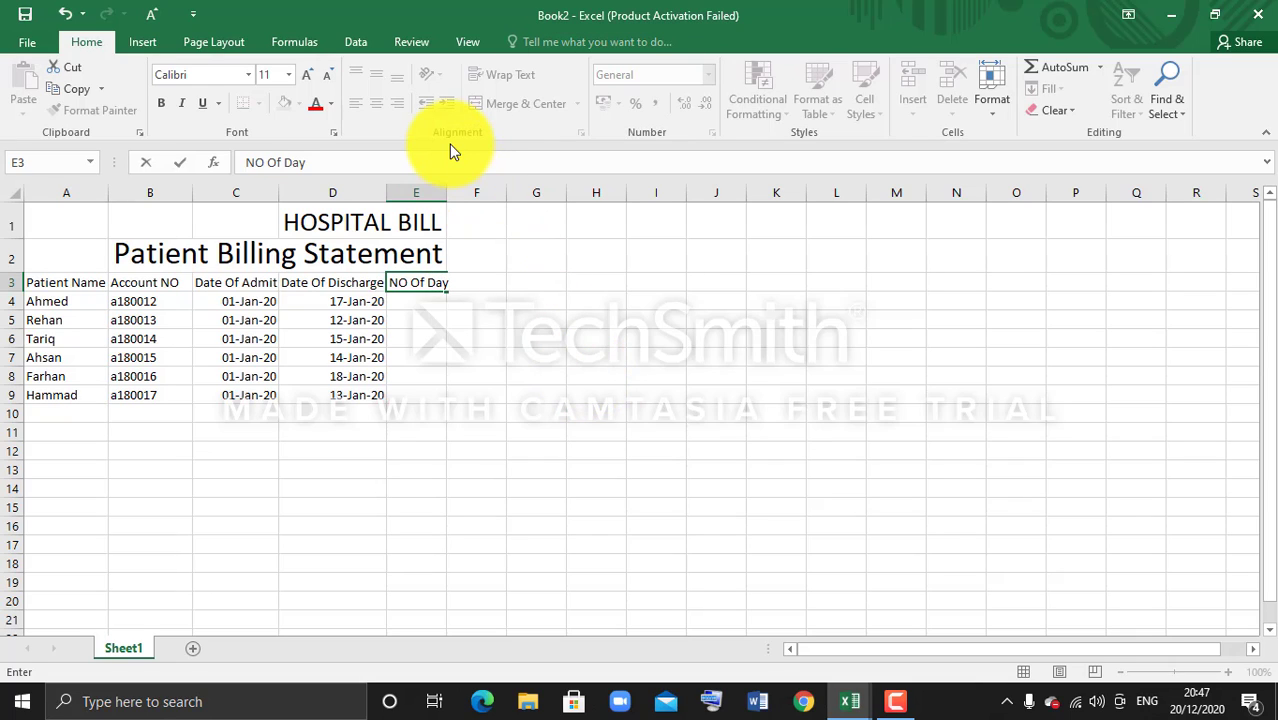
pyautogui.write('s')
pyautogui.click(441, 188)
pyautogui.moveTo(448, 197); pyautogui.dragTo(457, 203)
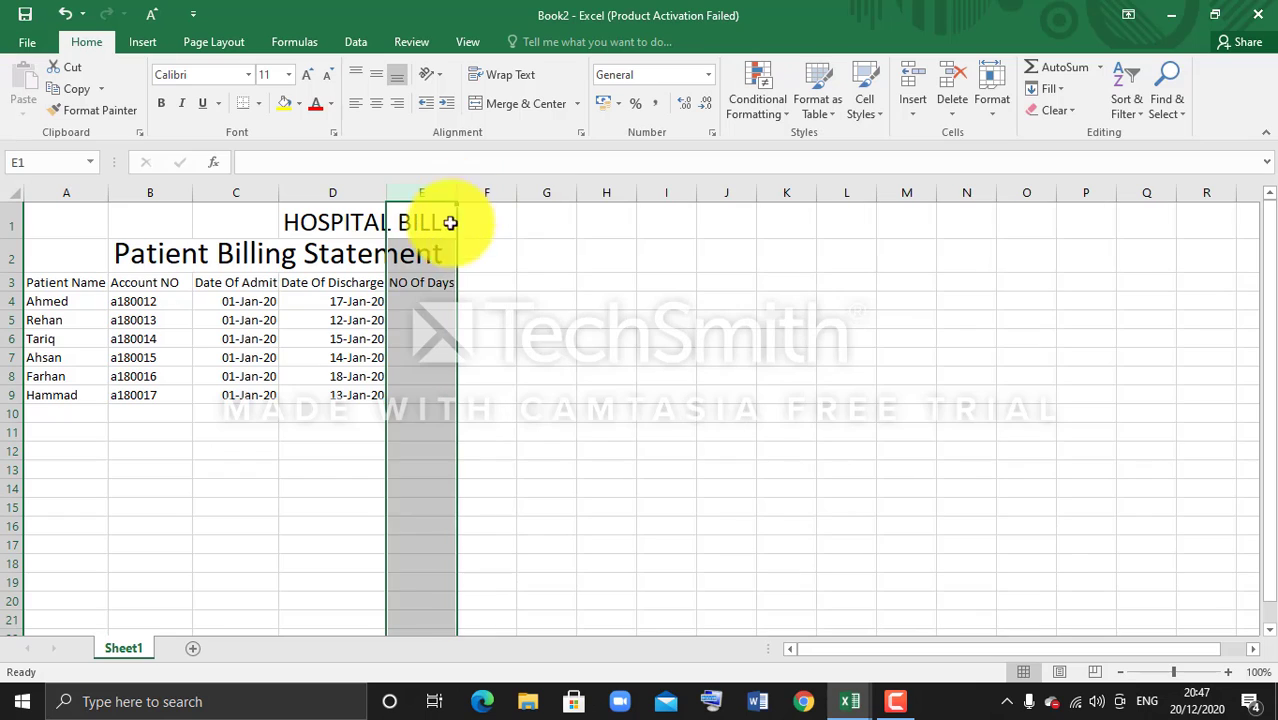
pyautogui.click(425, 301)
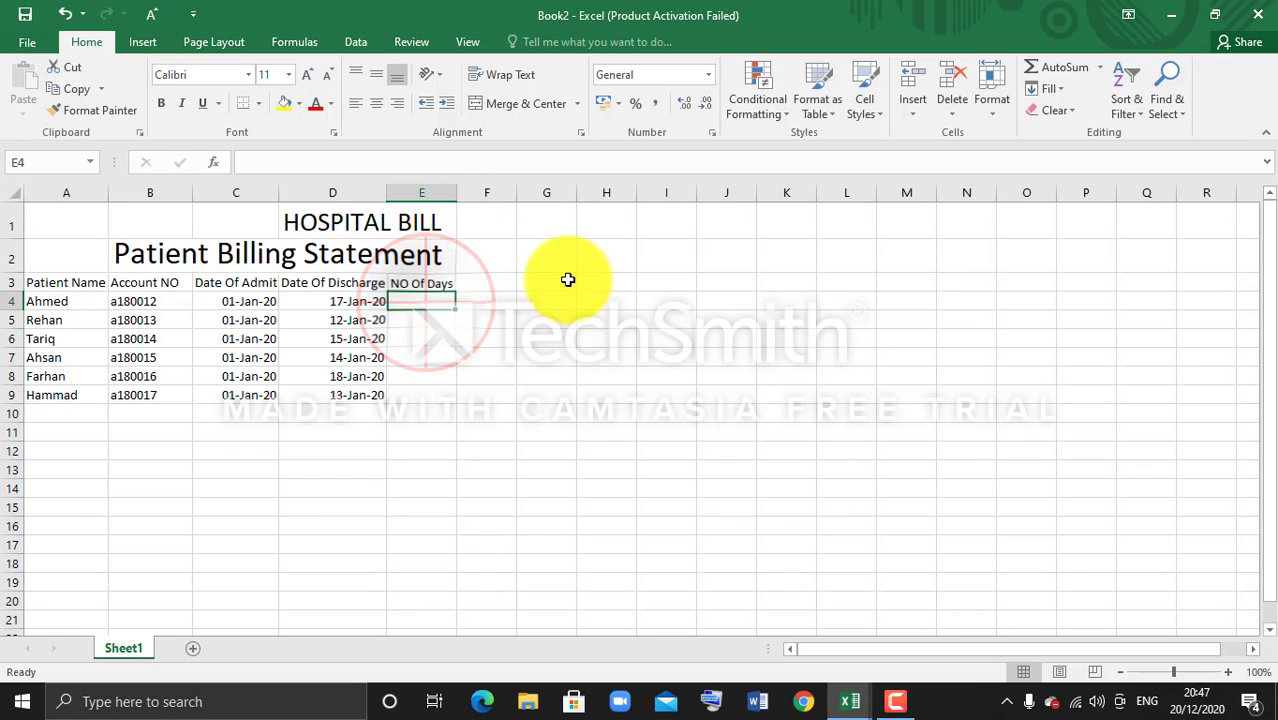
pyautogui.write('9')
pyautogui.press('Return')
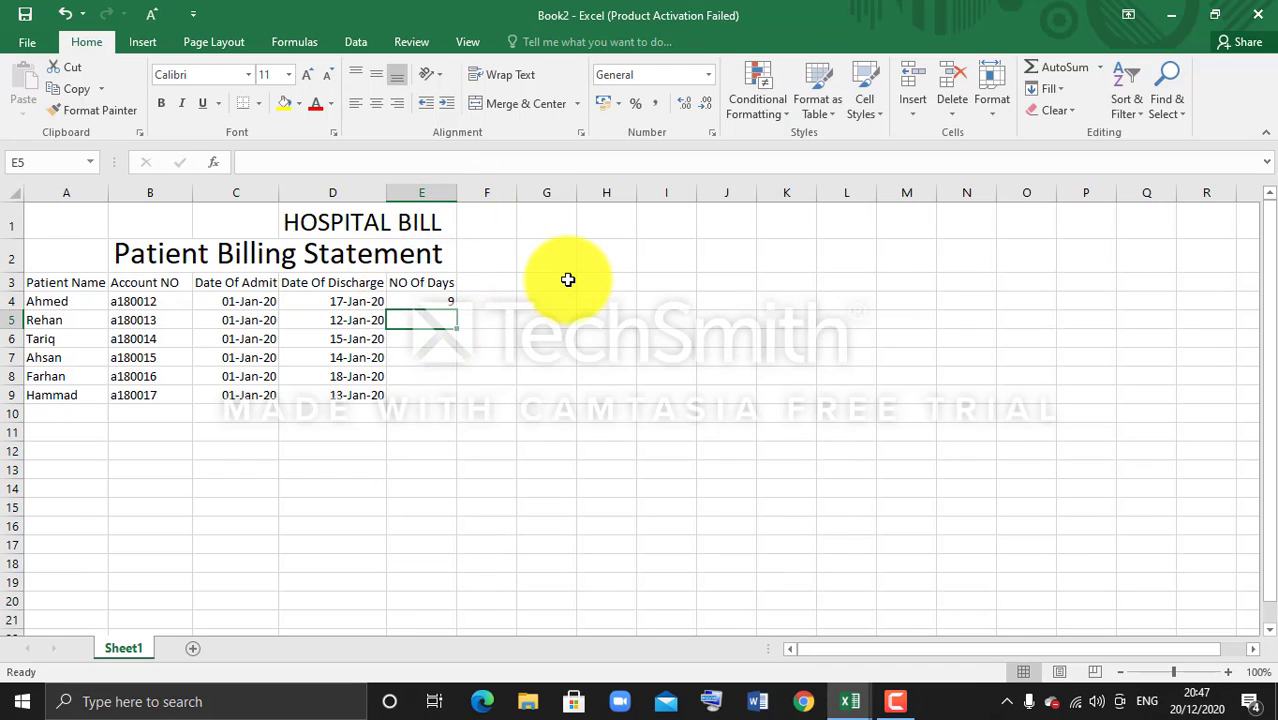
pyautogui.write('4')
pyautogui.press('BackSpace')
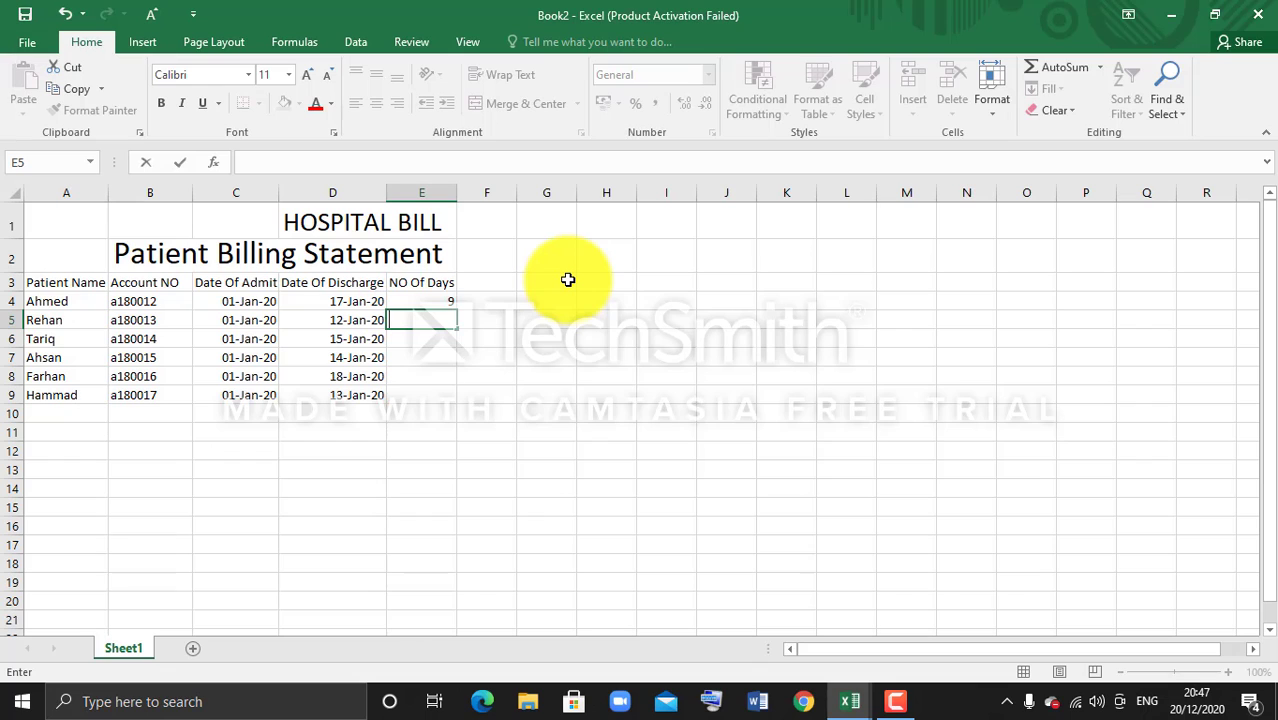
# - Set the first patient's number of days in cell E4 to 16
pyautogui.click(417, 300)
pyautogui.press('BackSpace')
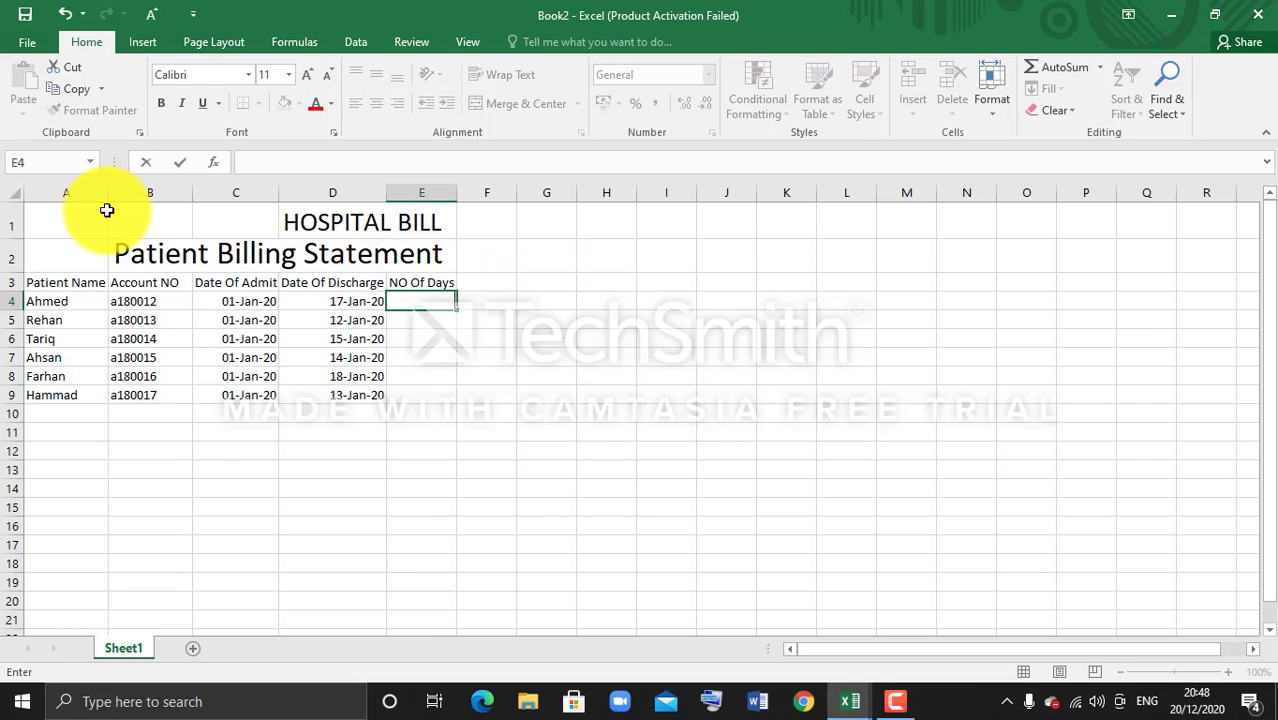
pyautogui.write('16')
pyautogui.press('Return')
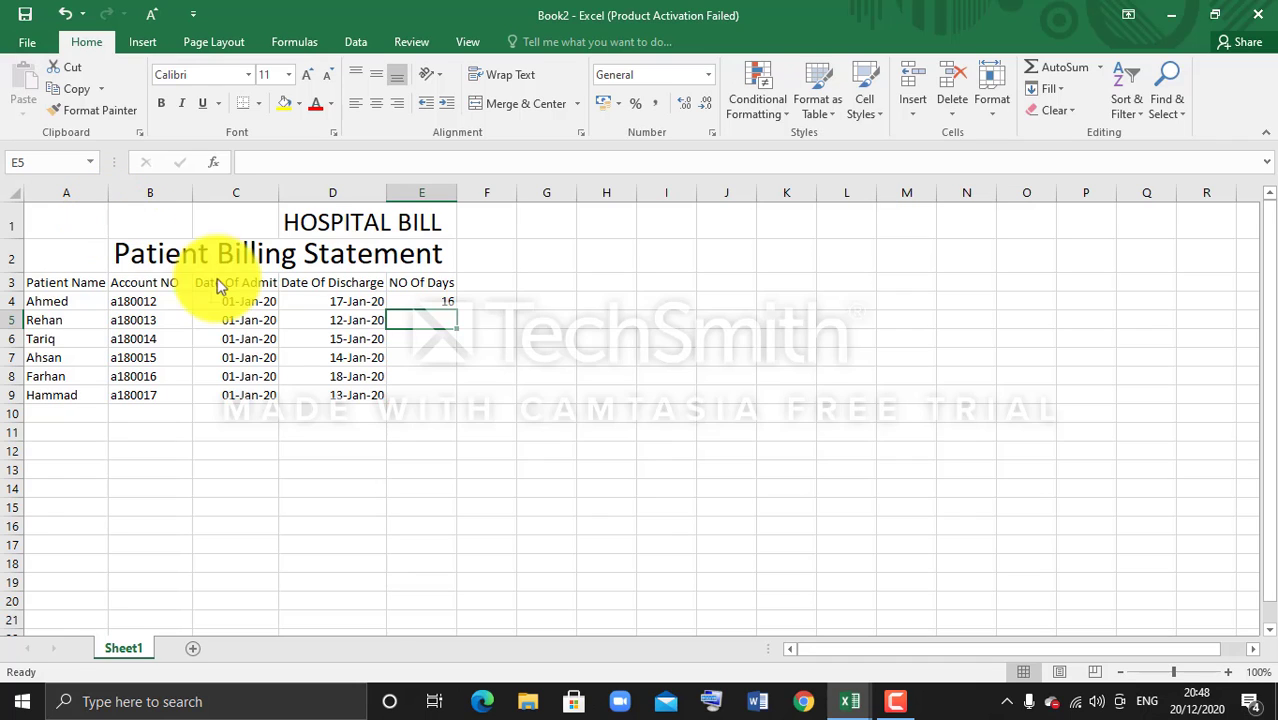
pyautogui.click(888, 697)
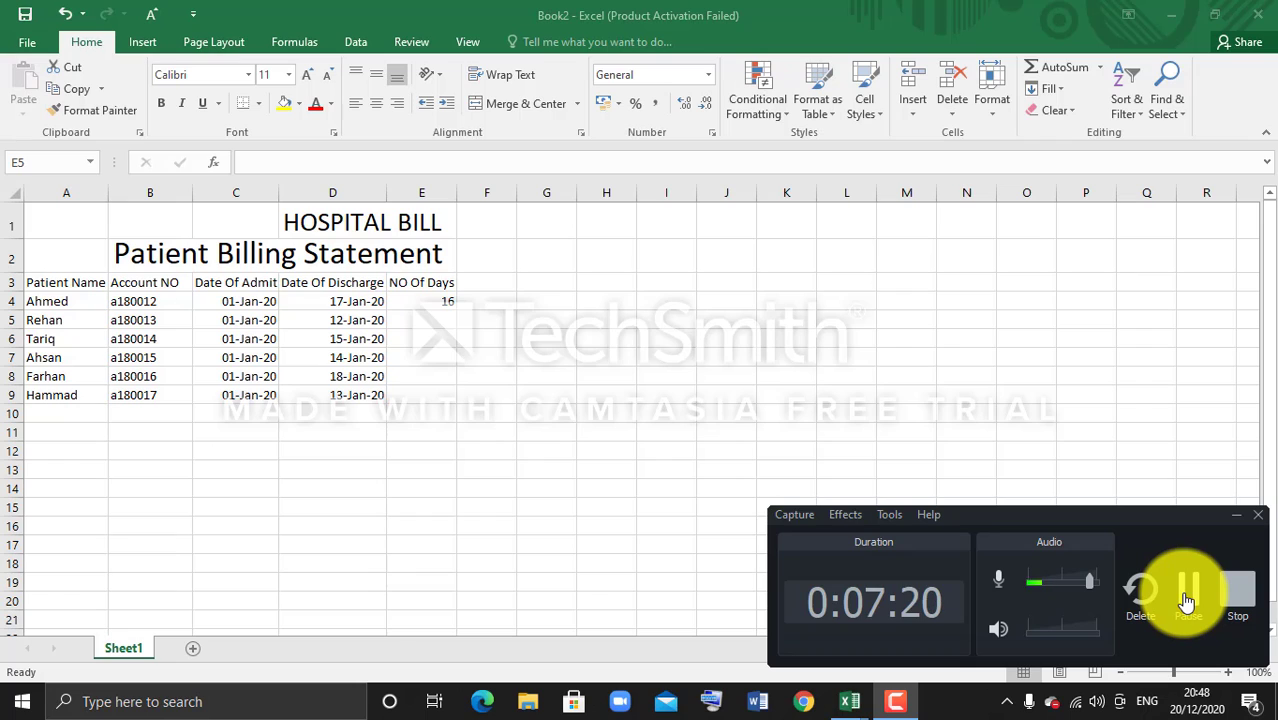
pyautogui.click(1187, 598)
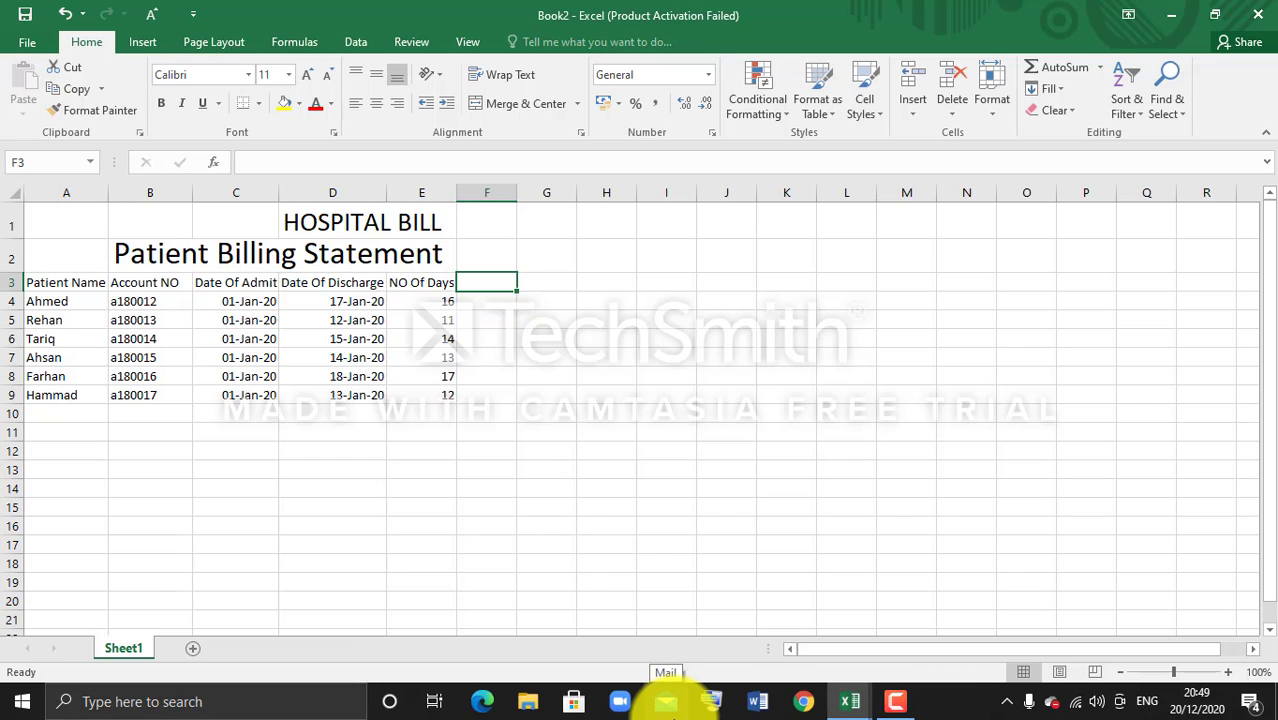
# - Enter the heading "Ward Charges" in cell F3 and widen column F so the text fits
pyautogui.write('War')
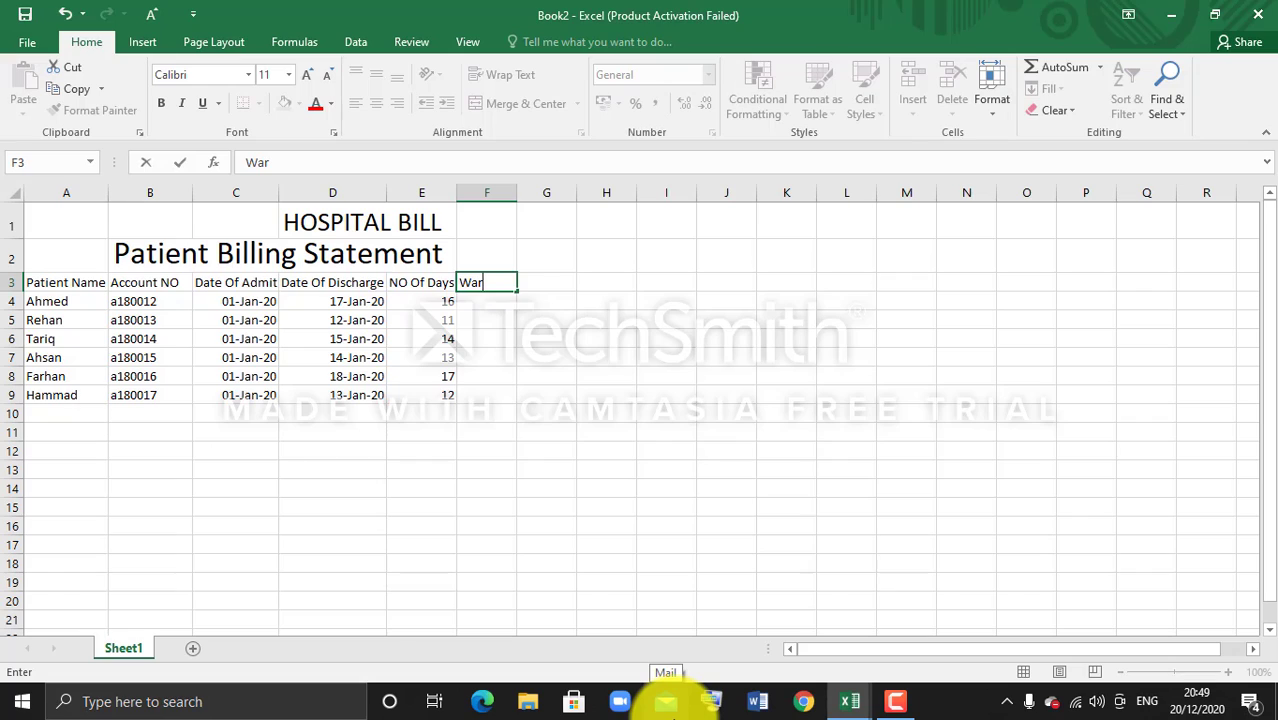
pyautogui.write('d Charges')
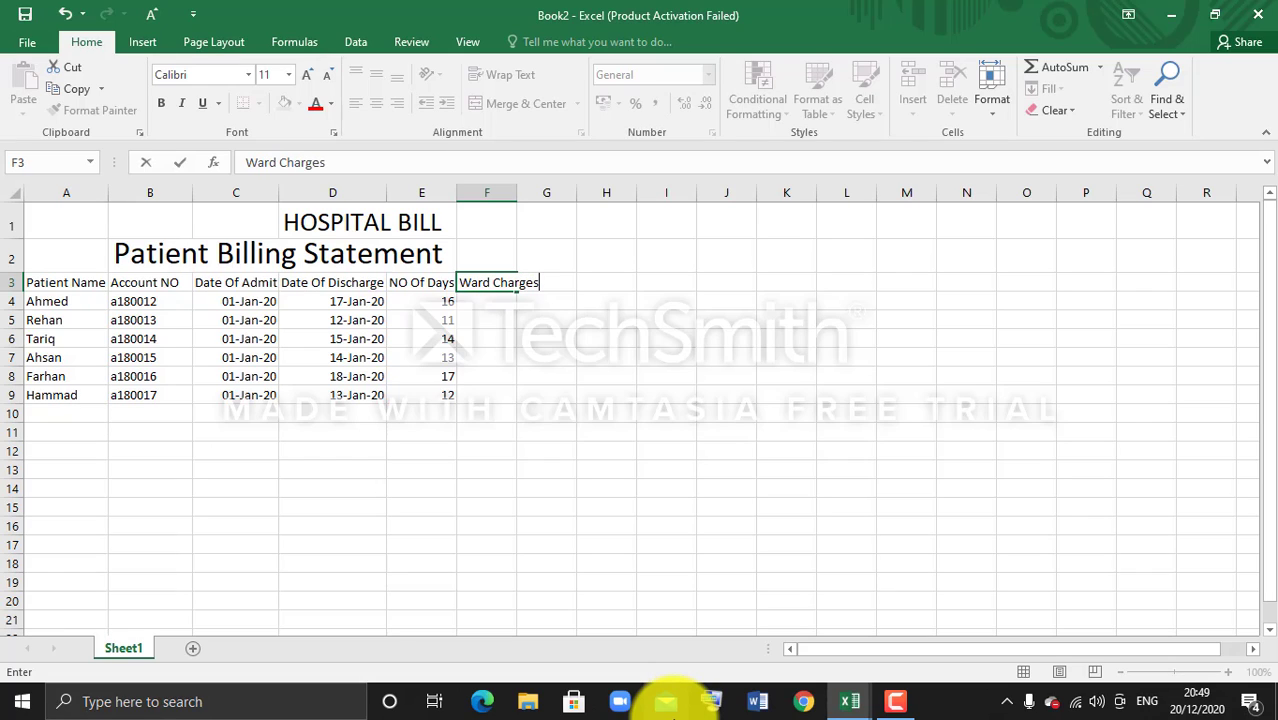
pyautogui.click(511, 191)
pyautogui.moveTo(518, 196); pyautogui.dragTo(540, 206)
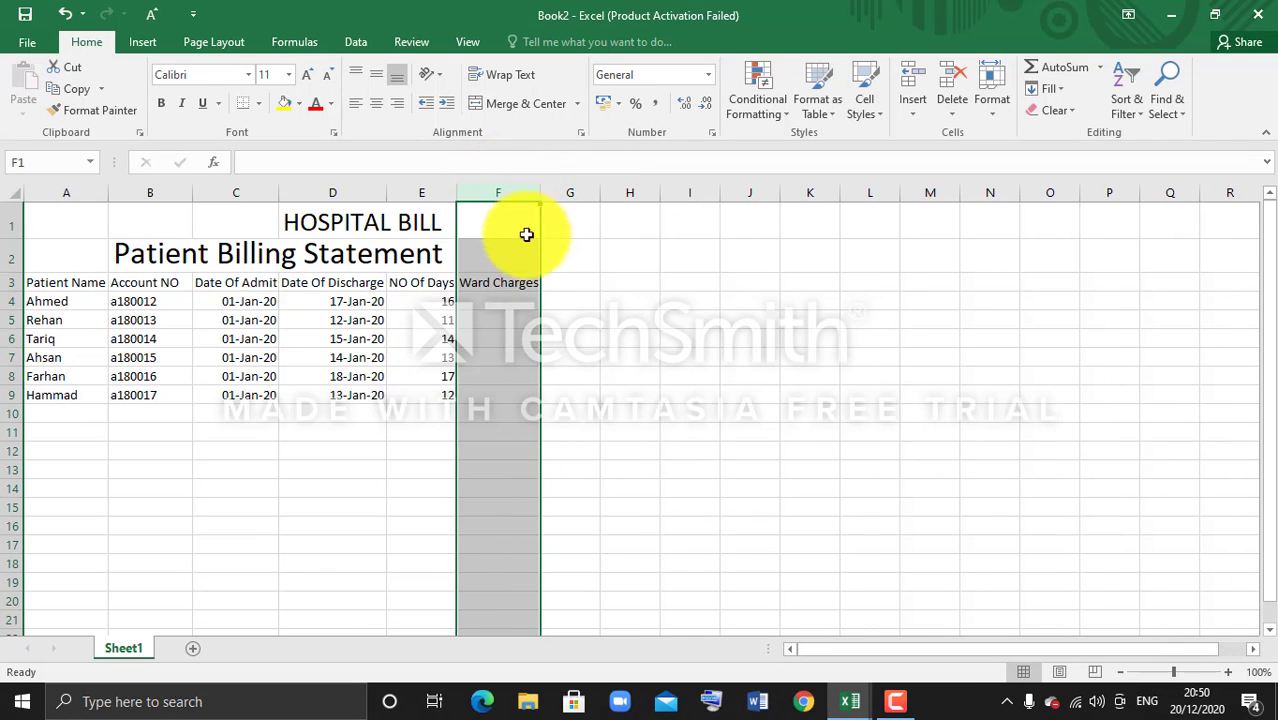
# - Enter a ward charge of 500 in cell F4 and fill it down through F9
pyautogui.click(490, 303)
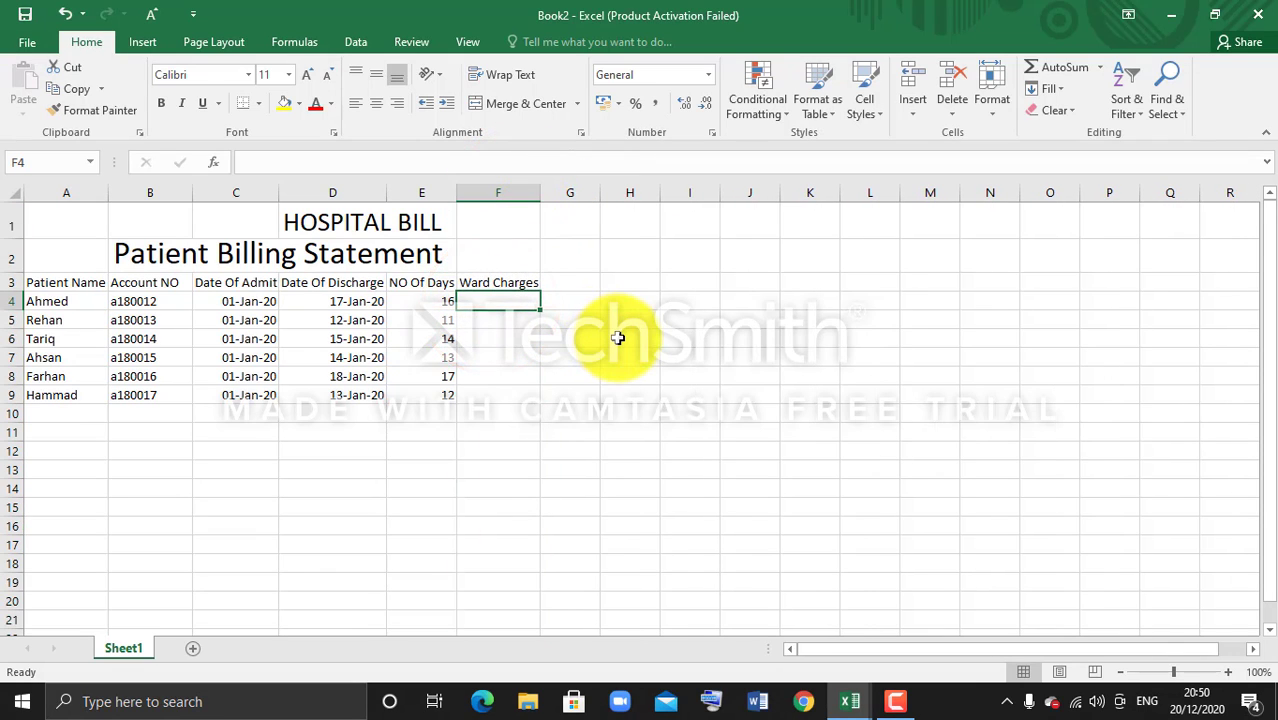
pyautogui.write('500')
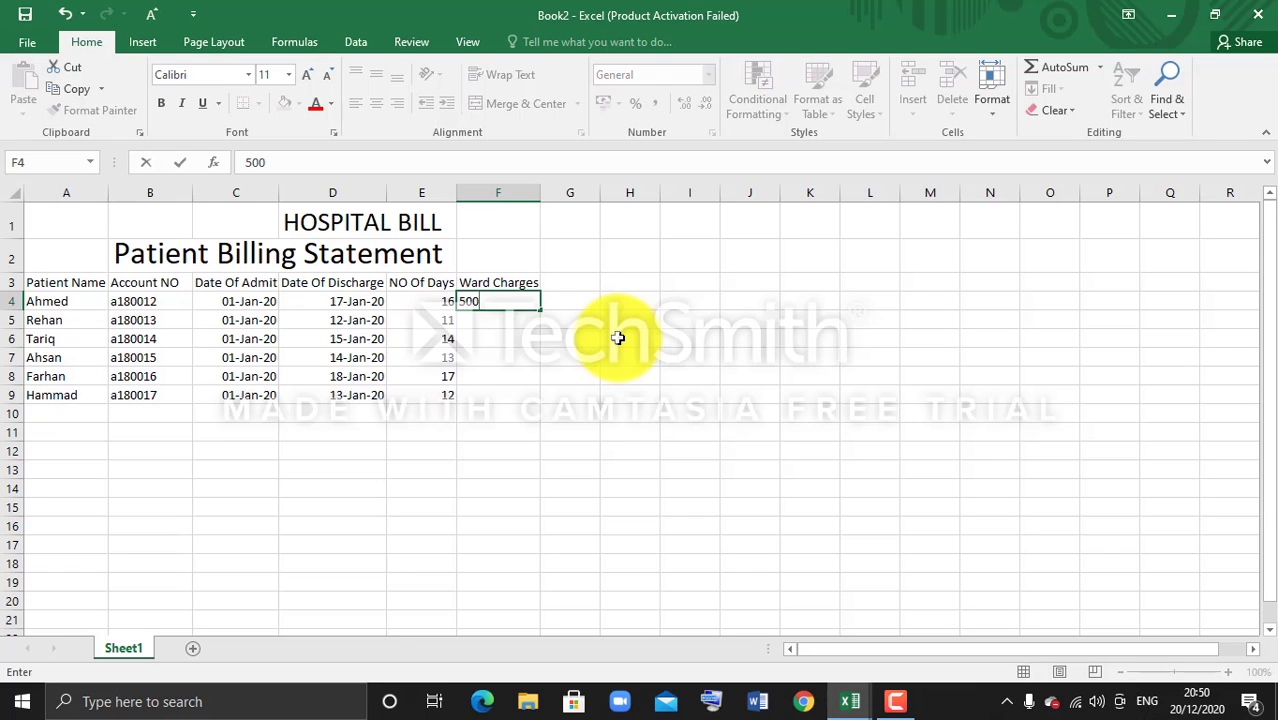
pyautogui.press('Return')
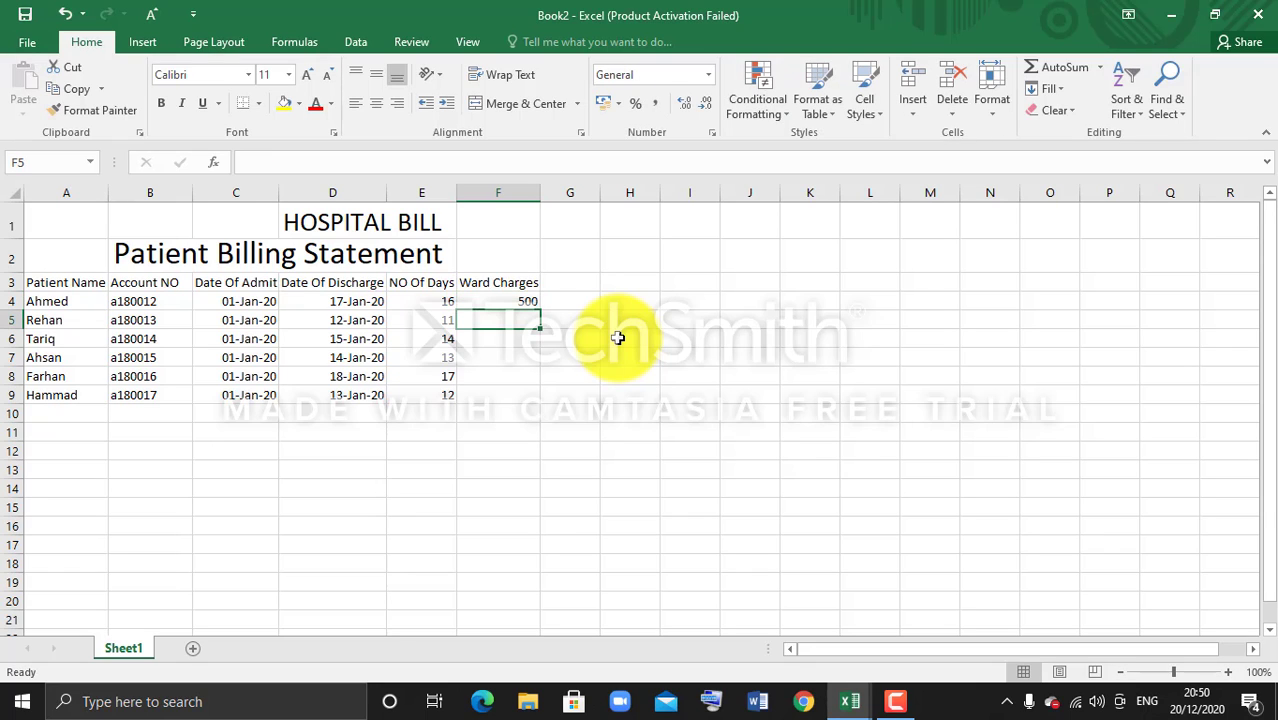
pyautogui.click(500, 300)
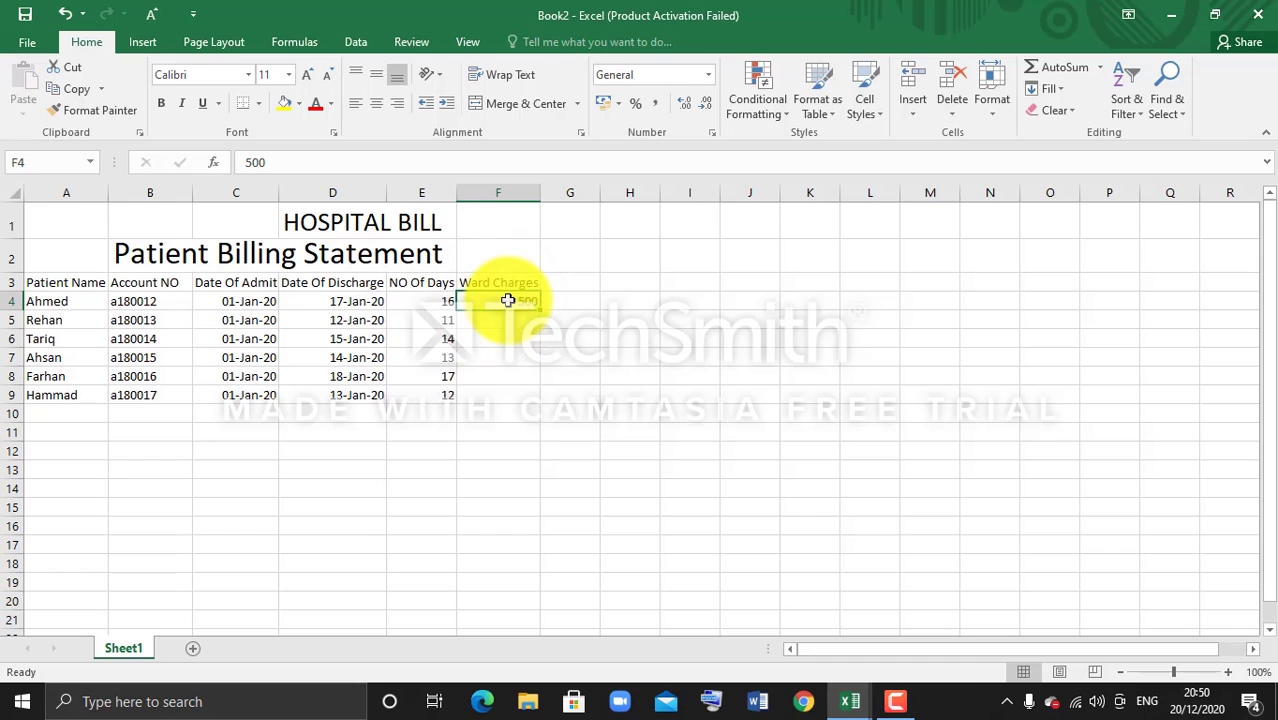
pyautogui.moveTo(508, 300); pyautogui.dragTo(493, 400)
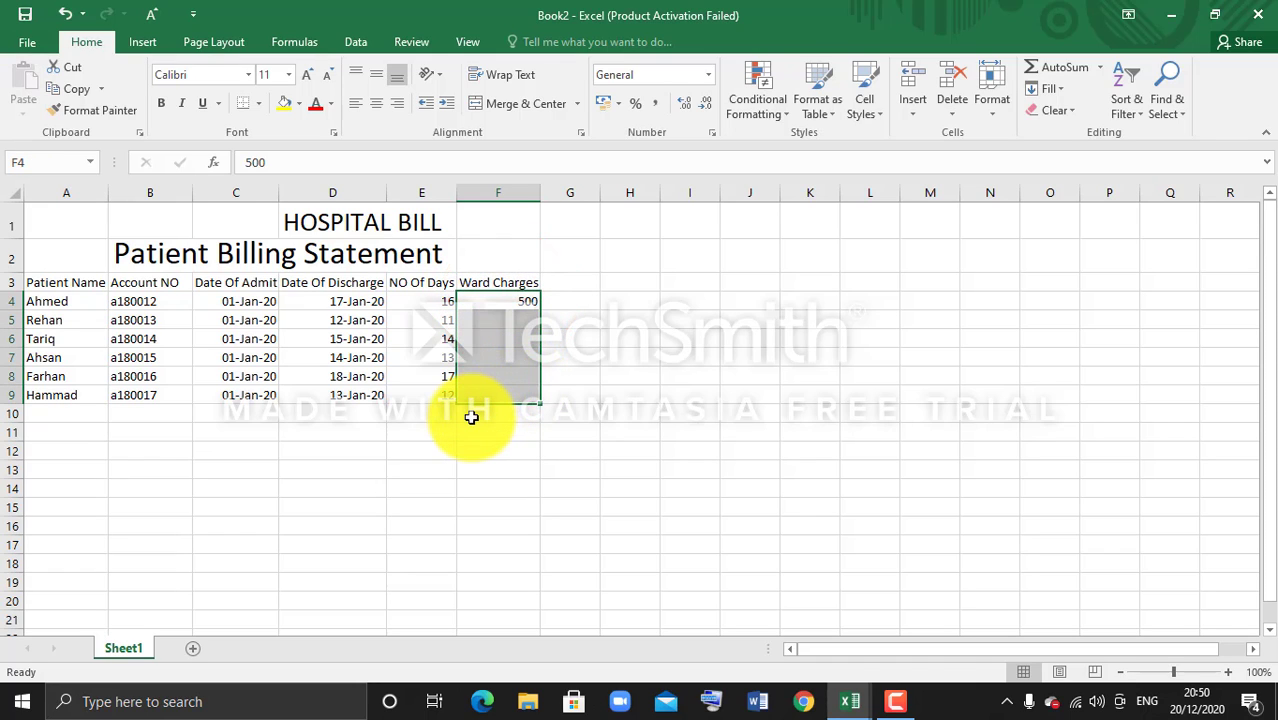
pyautogui.hotkey('ctrl', 'd')
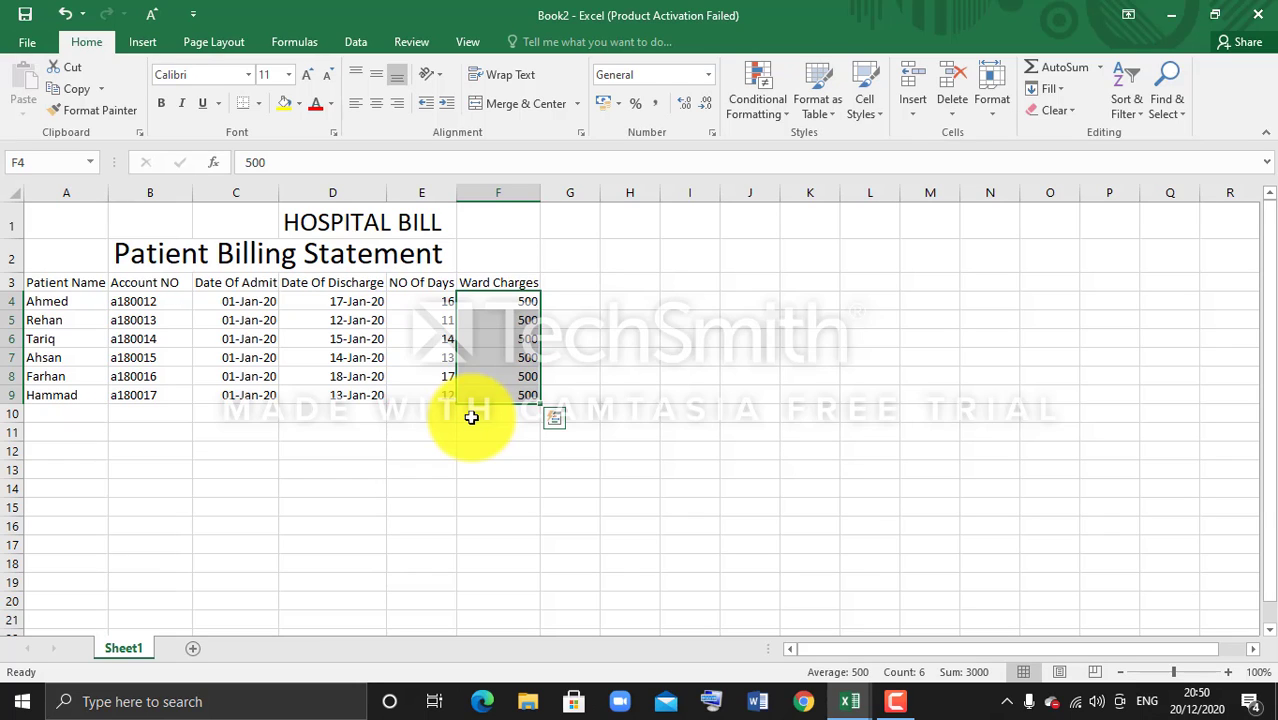
pyautogui.click(896, 706)
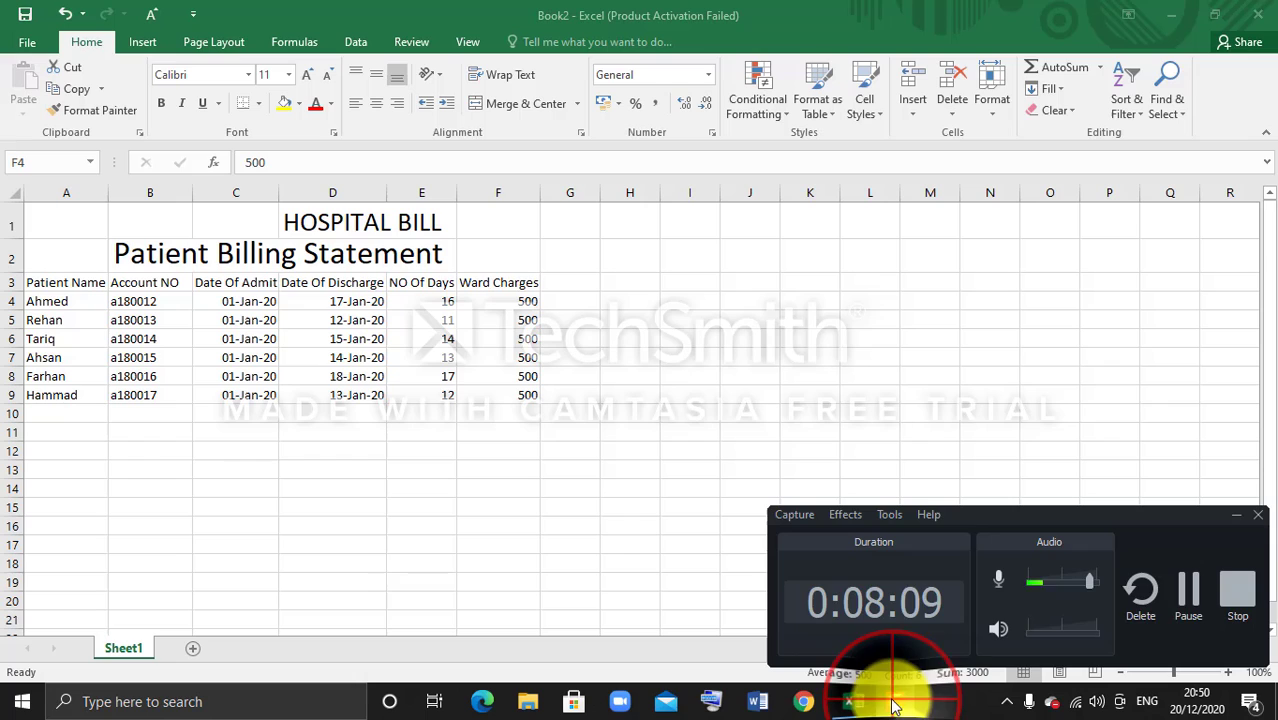
pyautogui.click(1170, 591)
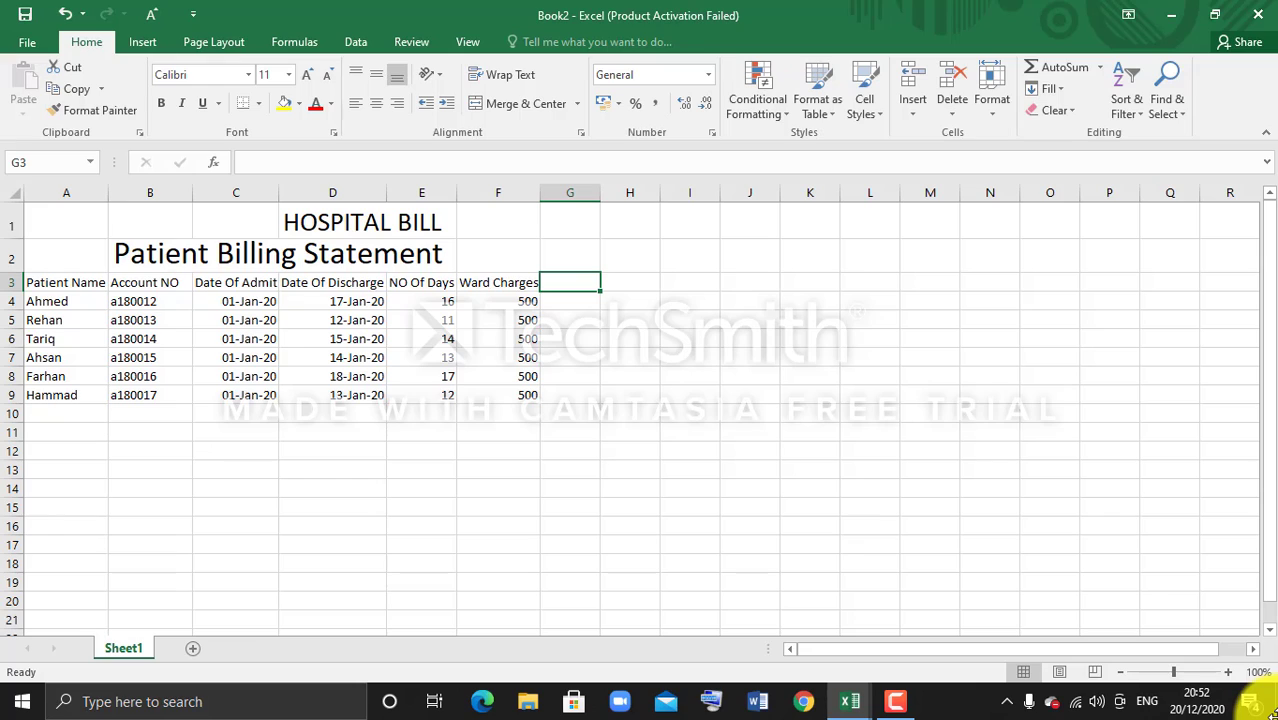
# - Enter the heading "Dr Visit" in cell G3
pyautogui.write('D')
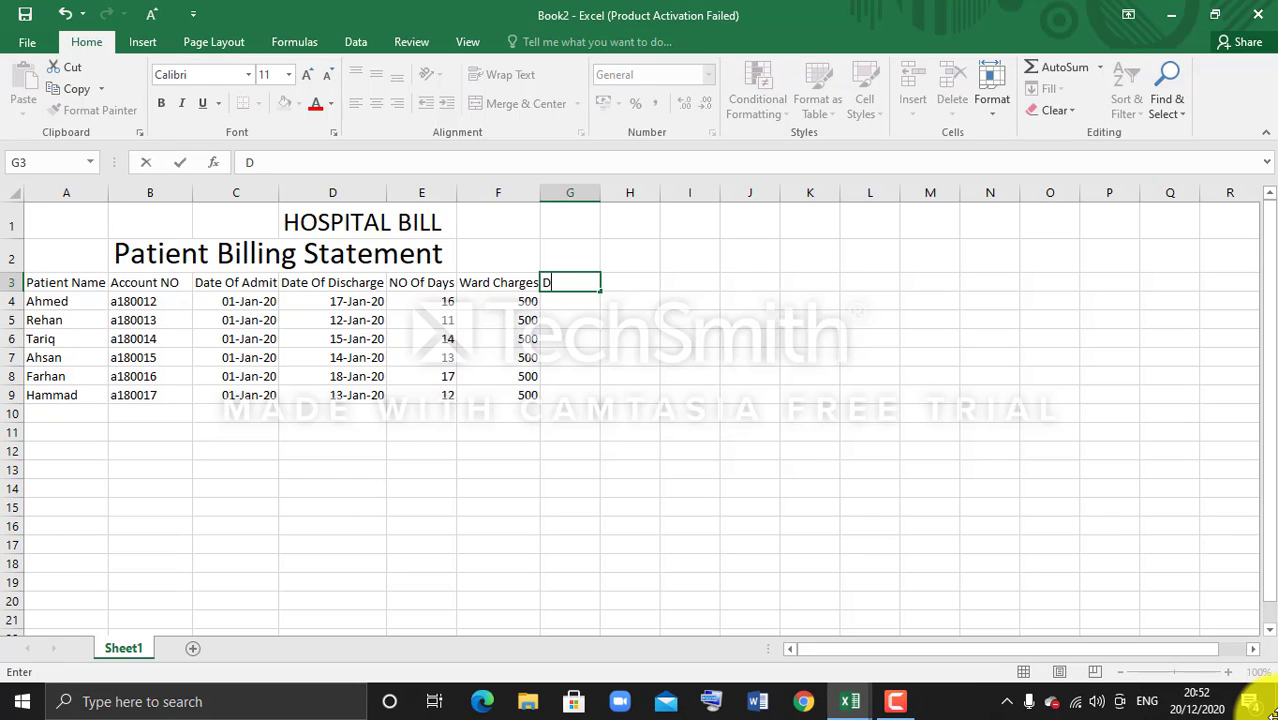
pyautogui.write('r Visit')
pyautogui.press('Return')
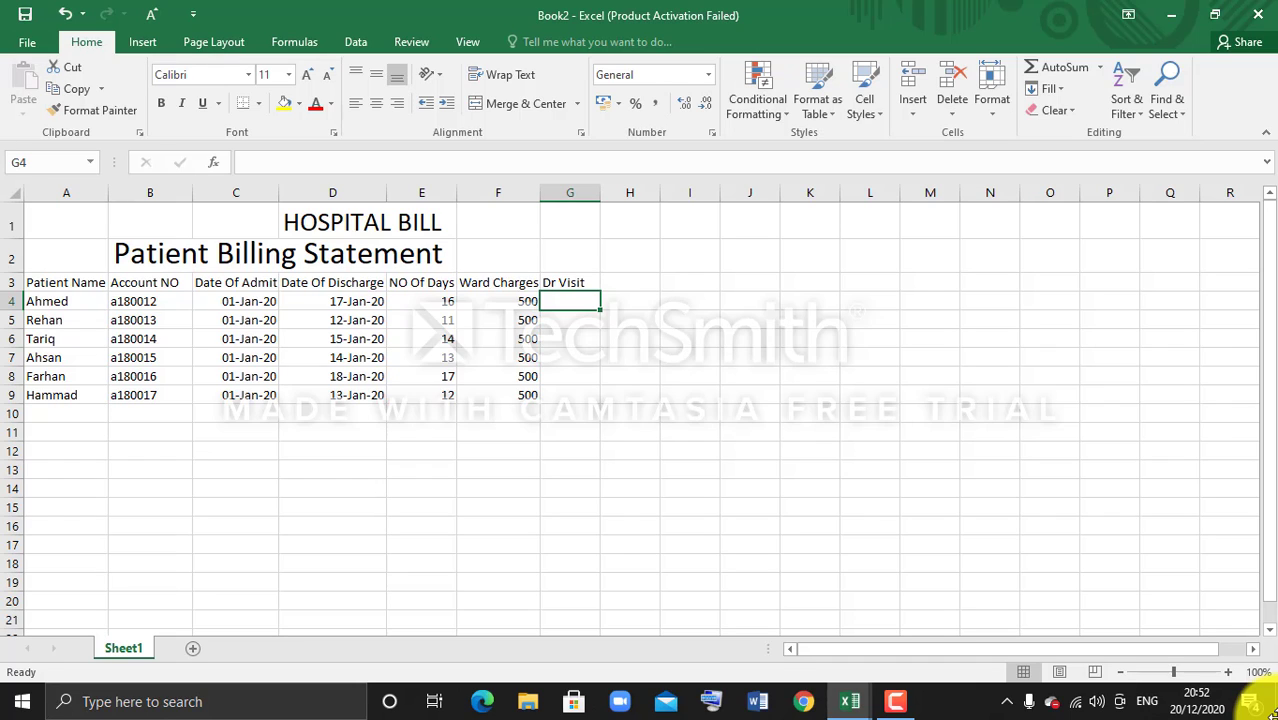
# - Enter the doctor visit counts 3, 5, 4, 2, 7 and 6 in cells G4 to G9
pyautogui.write('3')
pyautogui.press('Return')
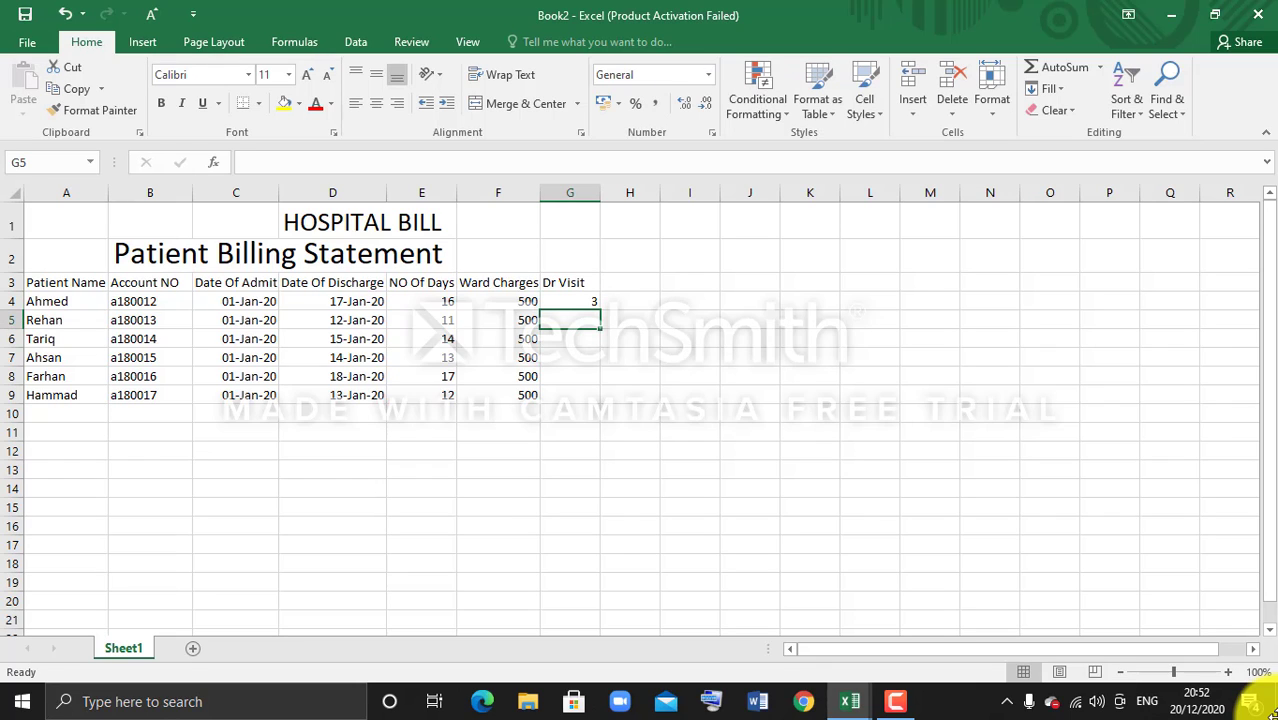
pyautogui.write('5')
pyautogui.press('Return')
pyautogui.write('4')
pyautogui.press('Return')
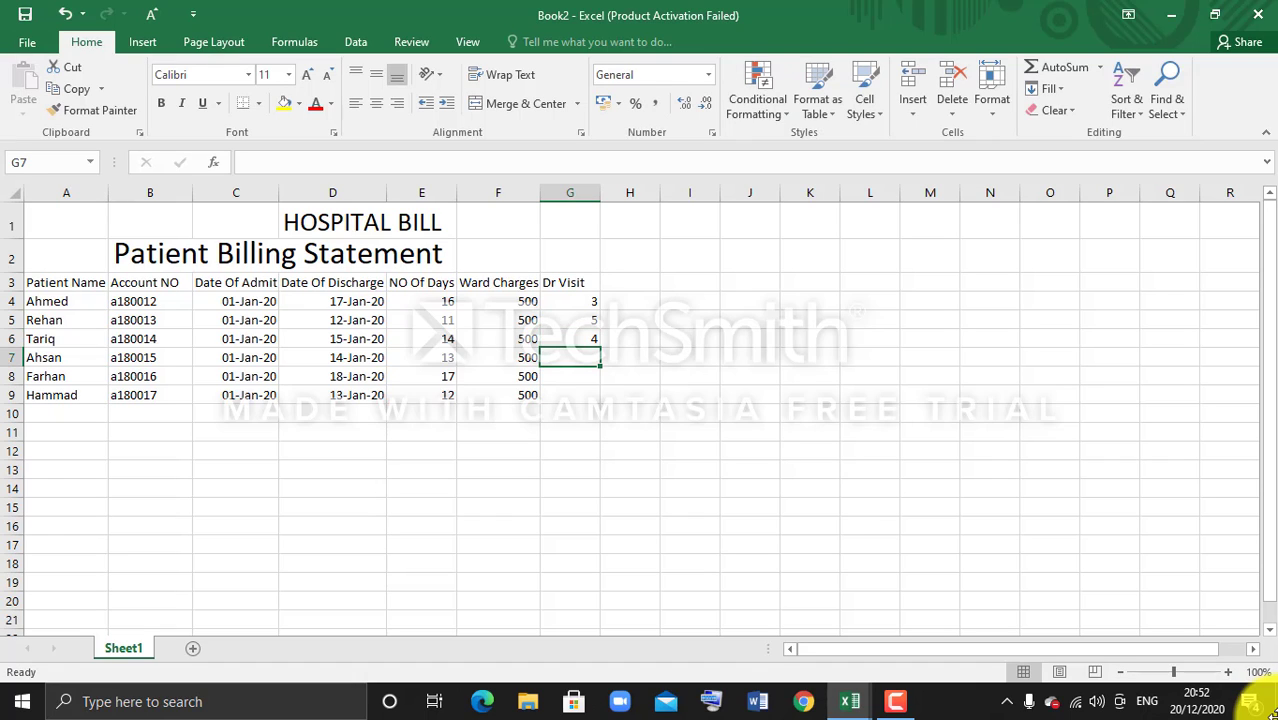
pyautogui.write('2')
pyautogui.press('Return')
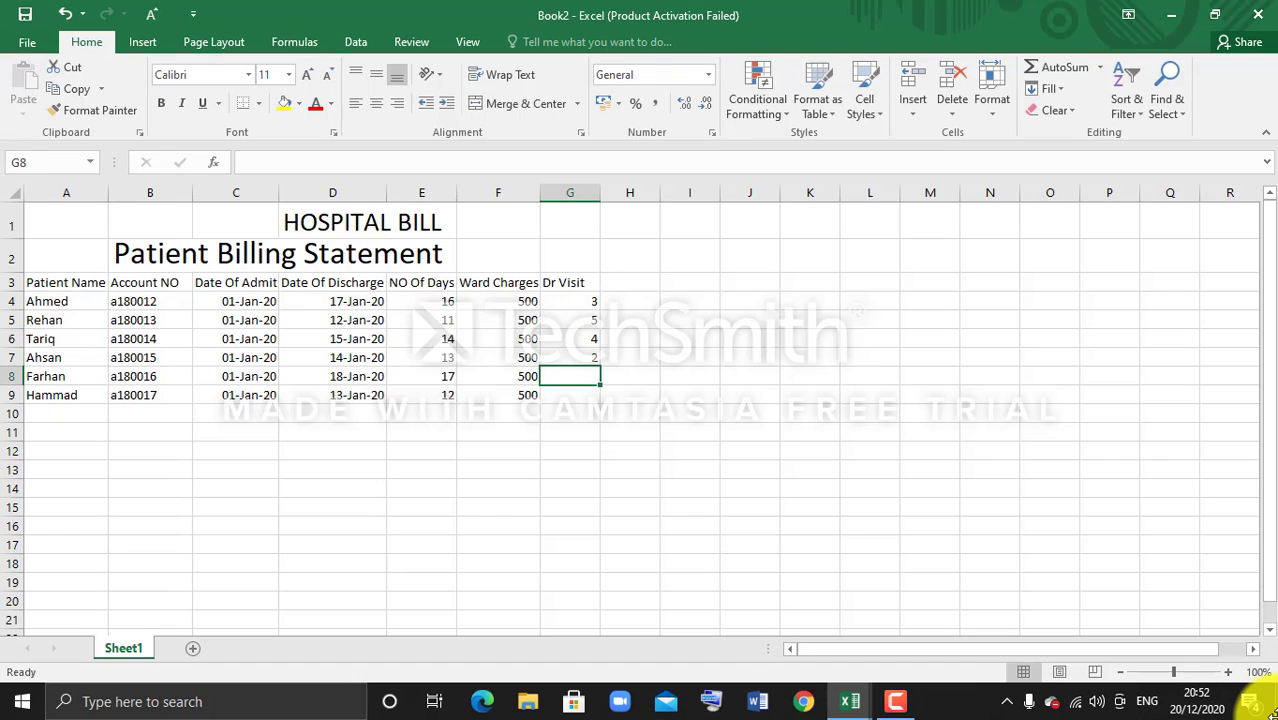
pyautogui.write('7')
pyautogui.press('Return')
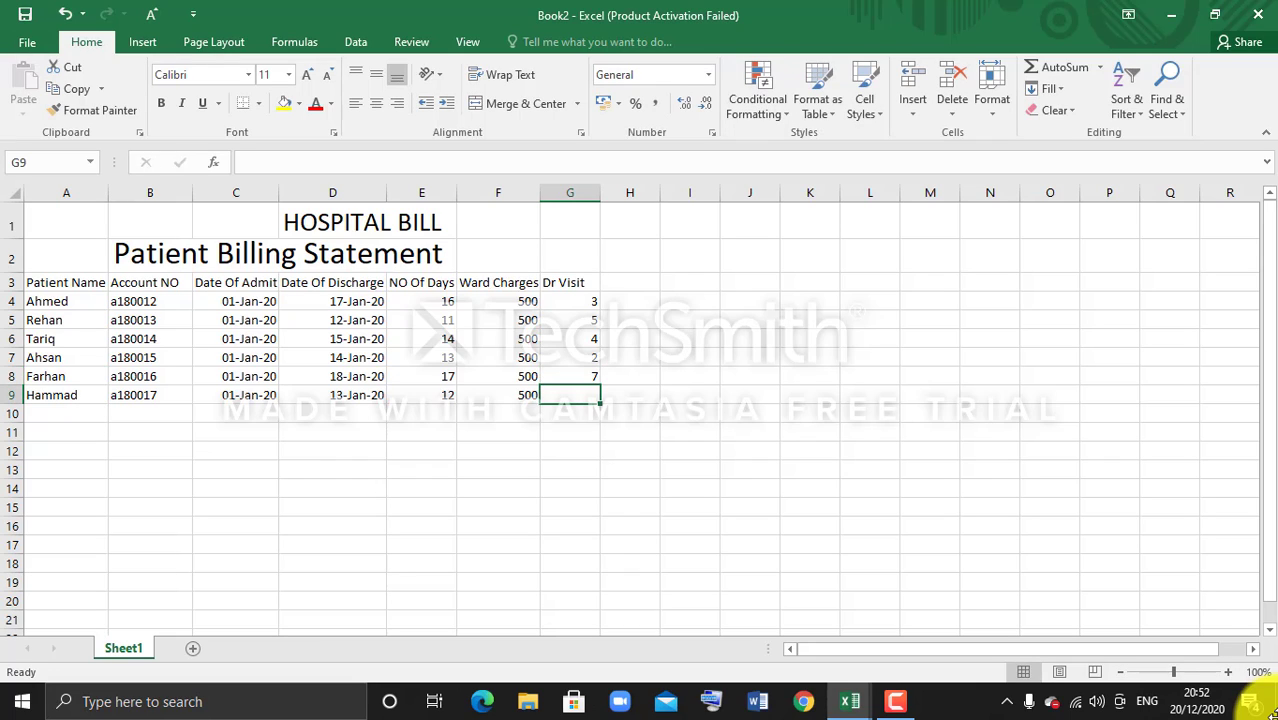
pyautogui.write('6')
pyautogui.press('Return')
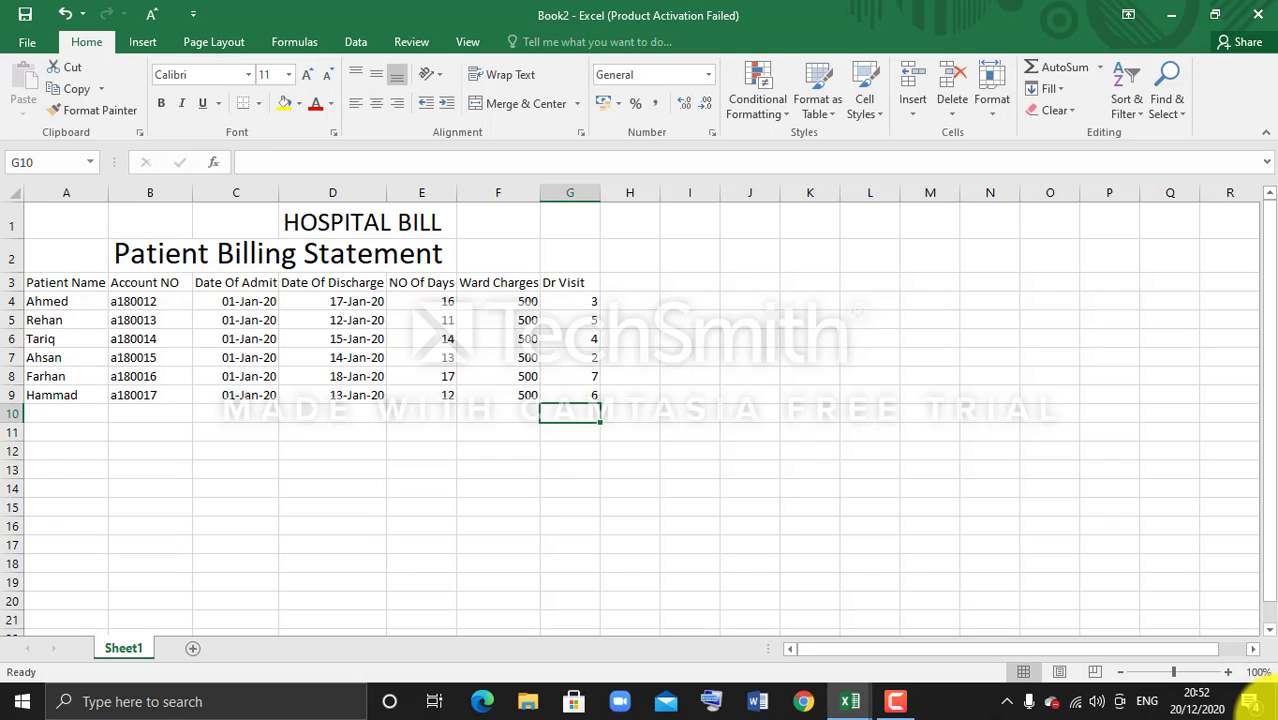
# - Enter the heading "Dr Visit Charges" in cell H3 and widen column H so the text fits
pyautogui.click(624, 282)
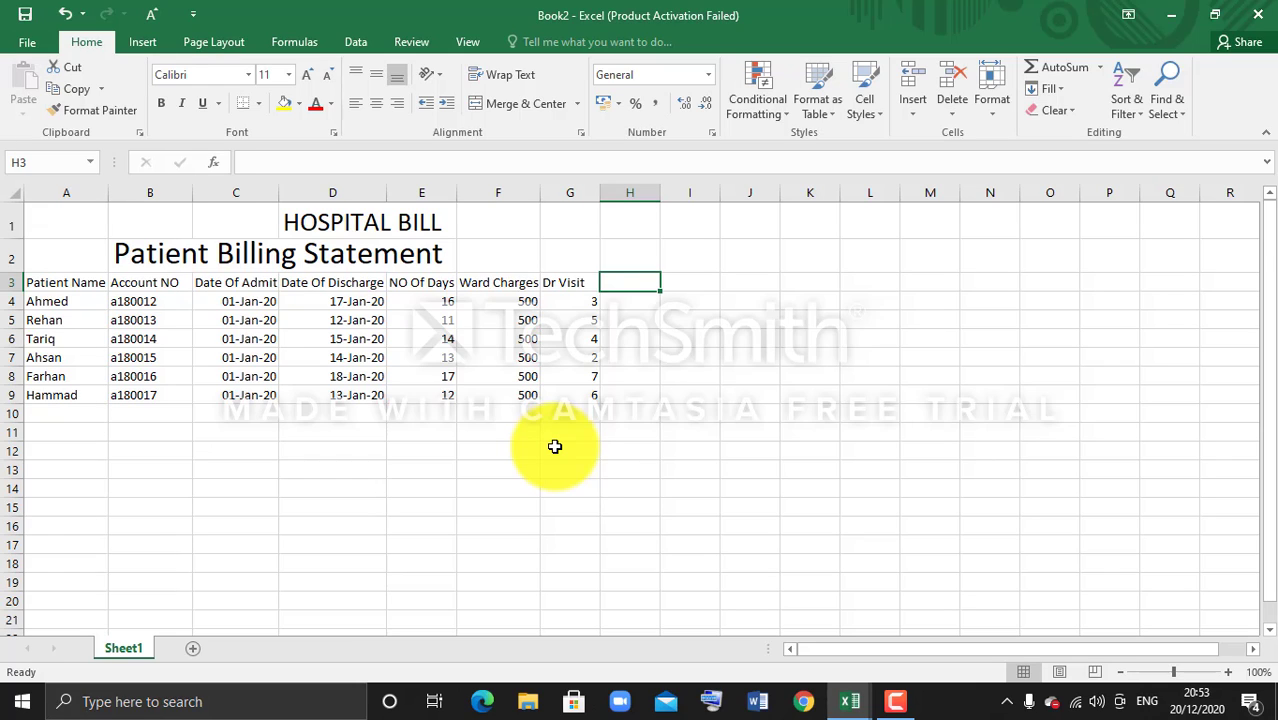
pyautogui.write('Dr')
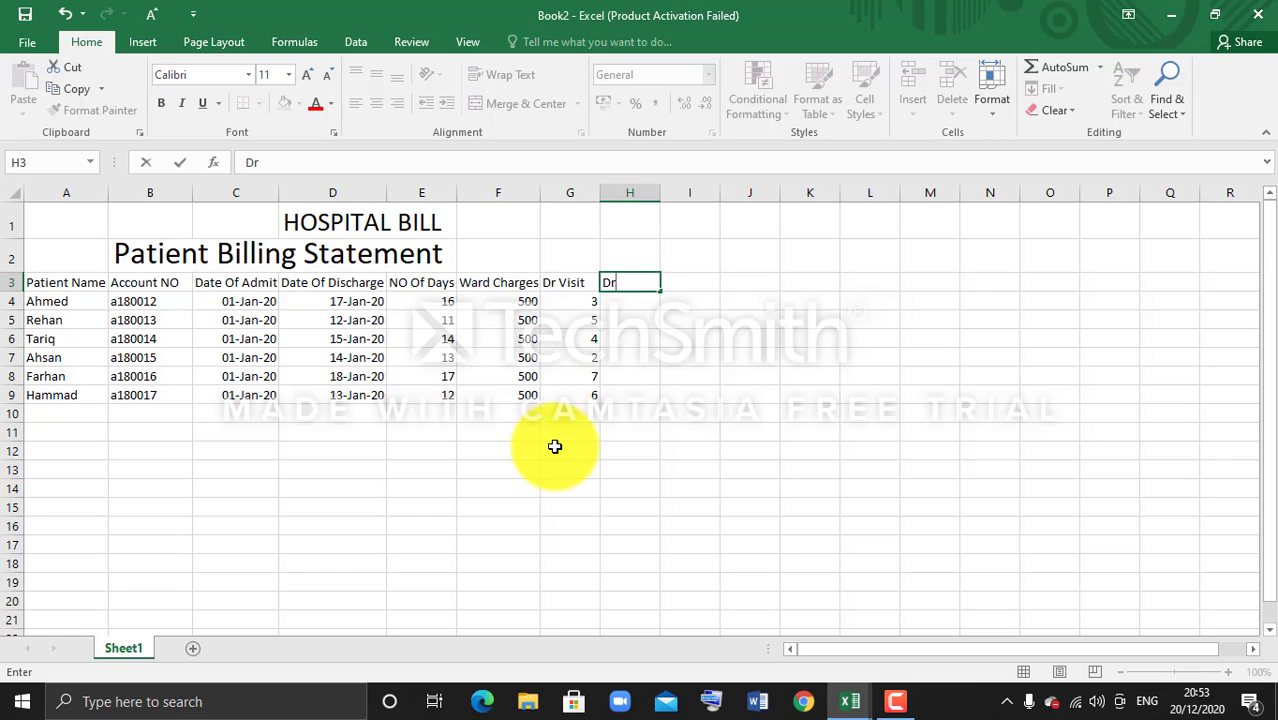
pyautogui.write(' Visit Char')
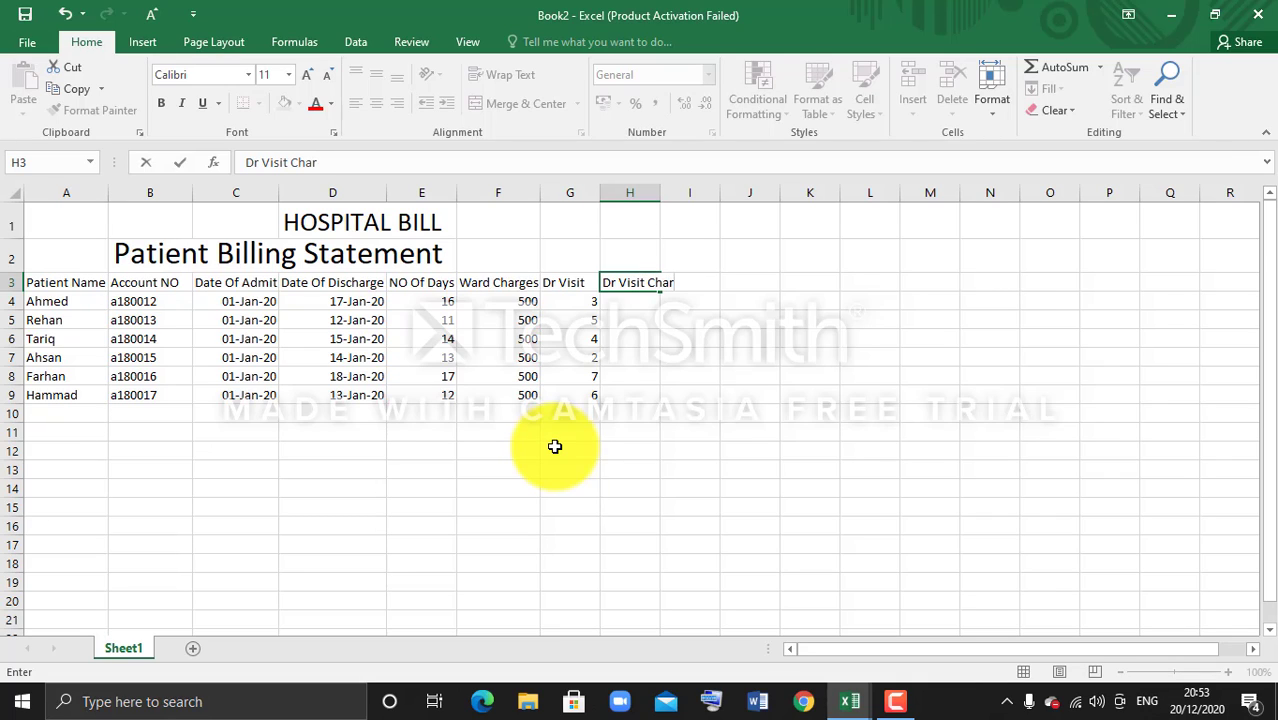
pyautogui.write('ges')
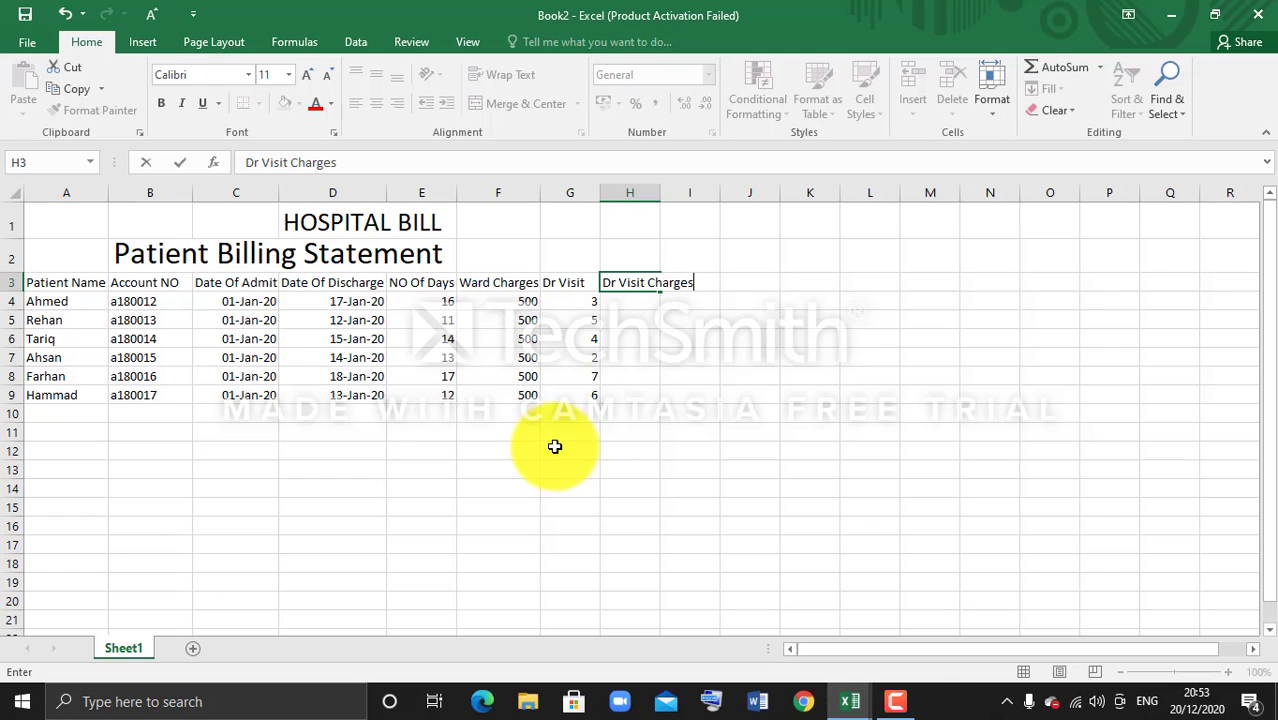
pyautogui.click(646, 193)
pyautogui.moveTo(659, 199); pyautogui.dragTo(695, 208)
# - Enter a doctor visit charge of 600 in cell H4 and fill it down through H9
pyautogui.click(638, 303)
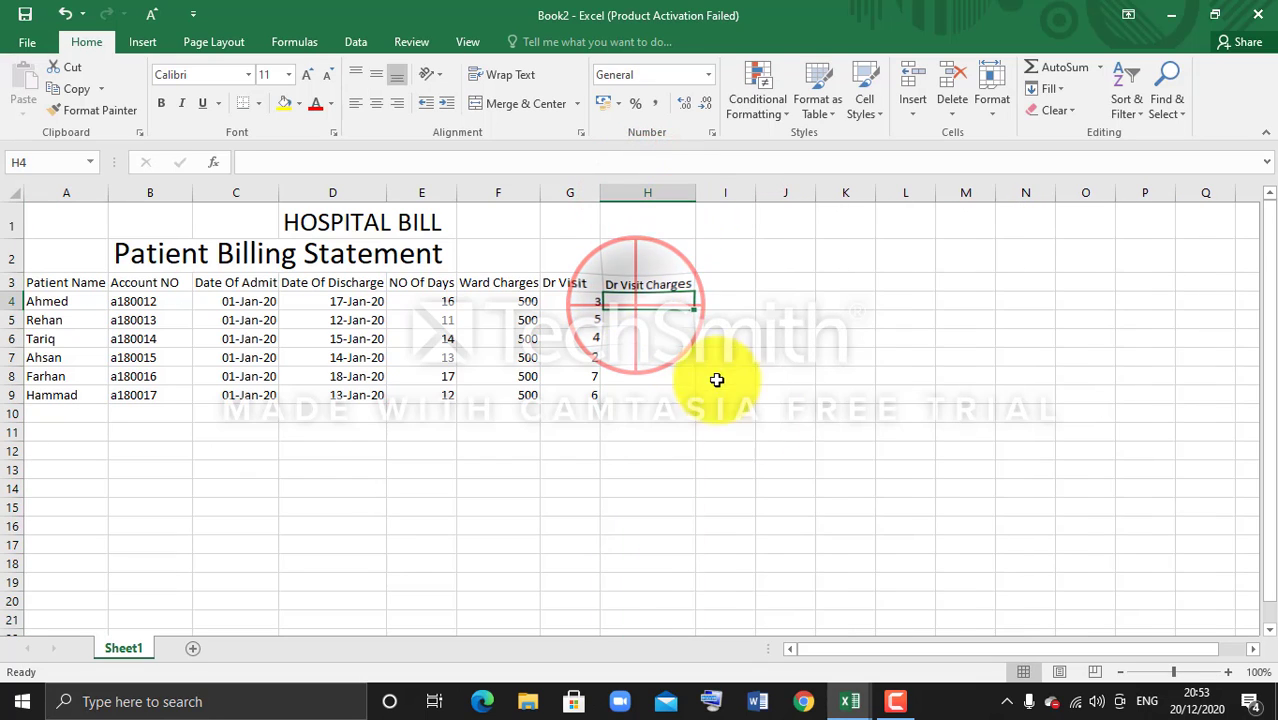
pyautogui.write('600')
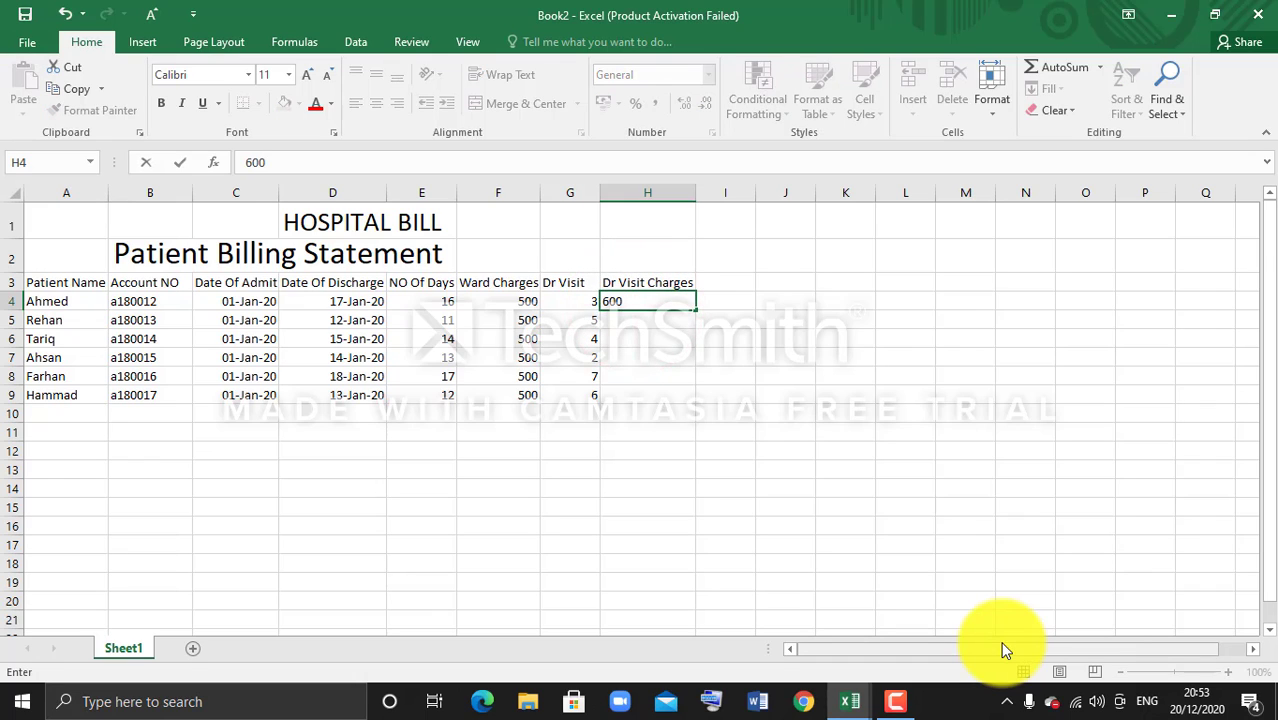
pyautogui.press('Return')
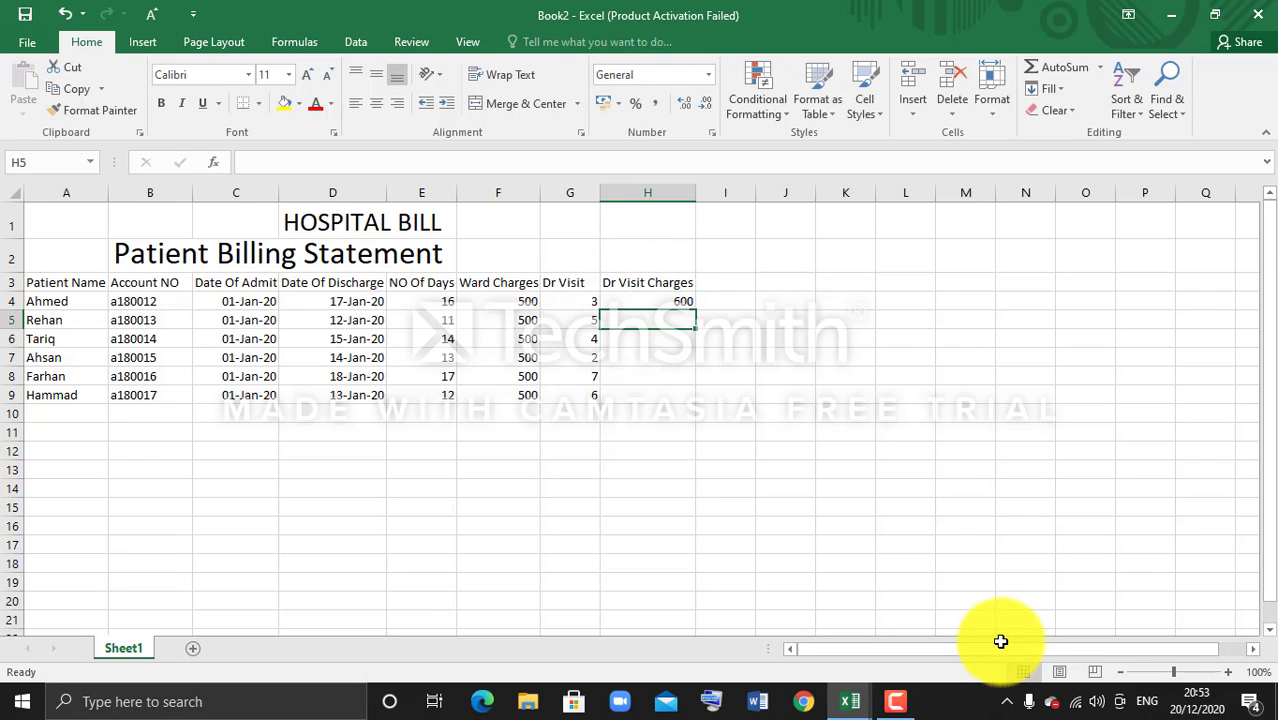
pyautogui.click(644, 301)
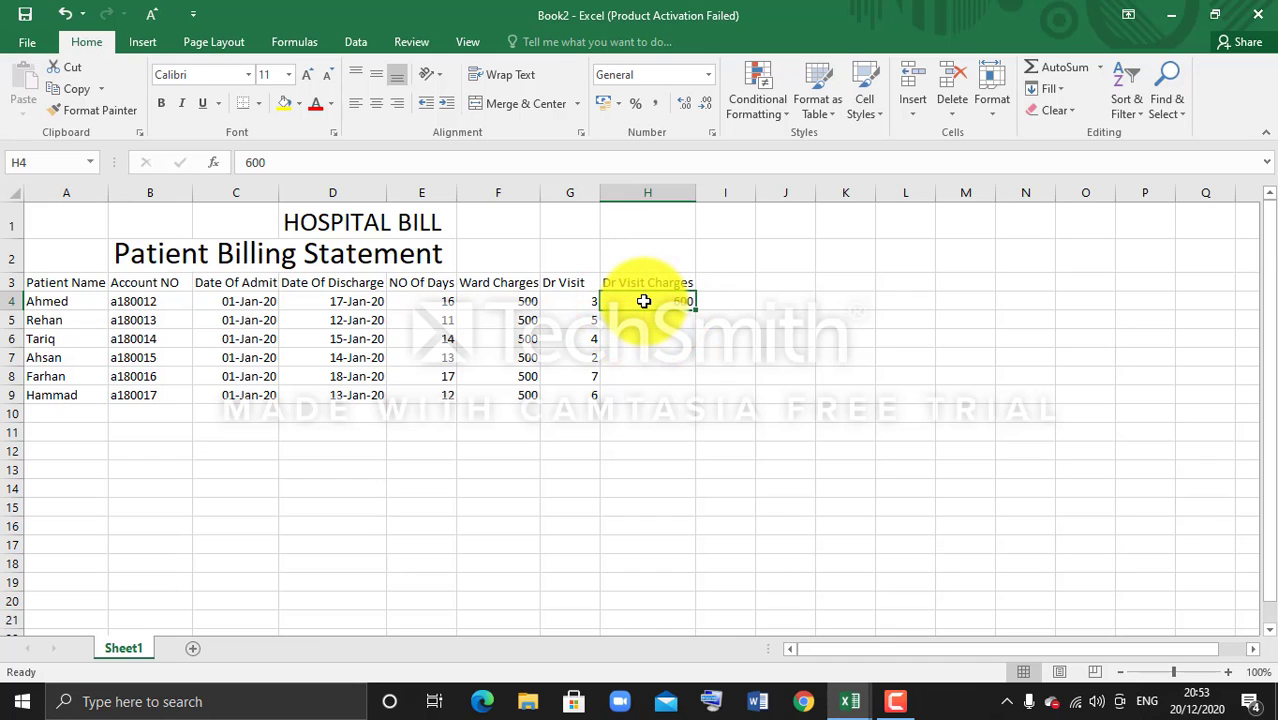
pyautogui.moveTo(644, 301); pyautogui.dragTo(676, 396)
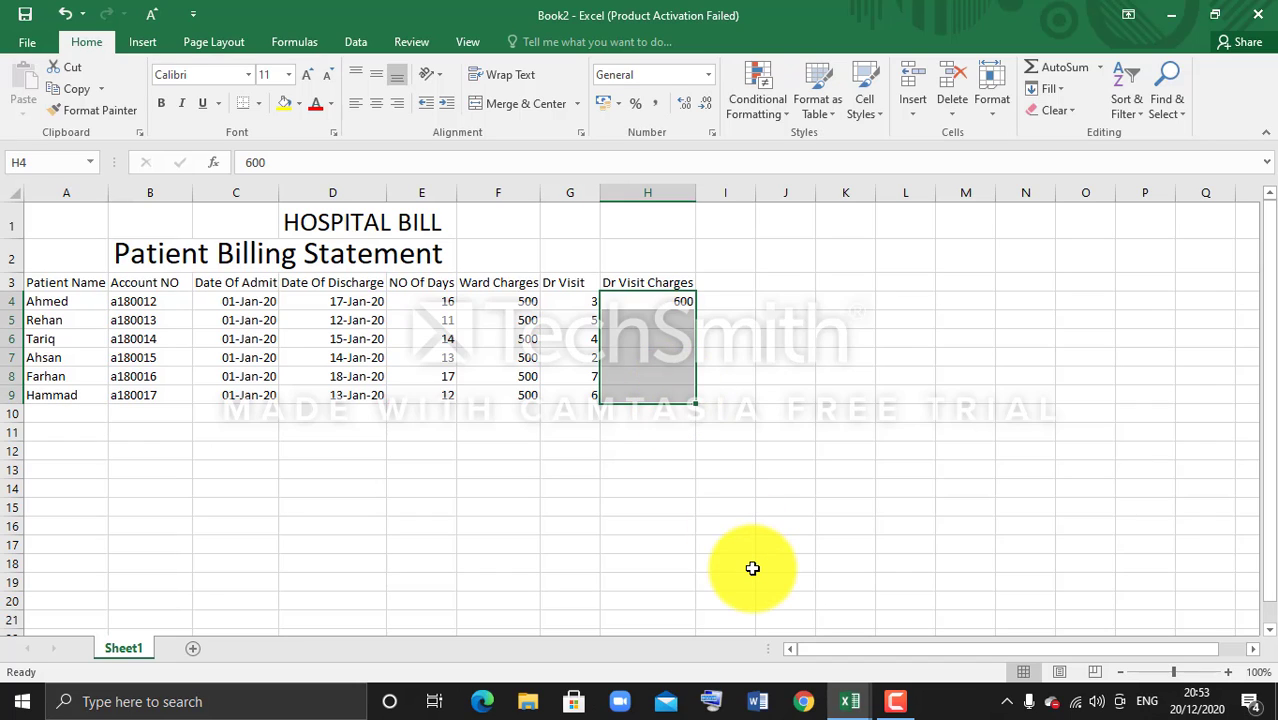
pyautogui.hotkey('ctrl', 'd')
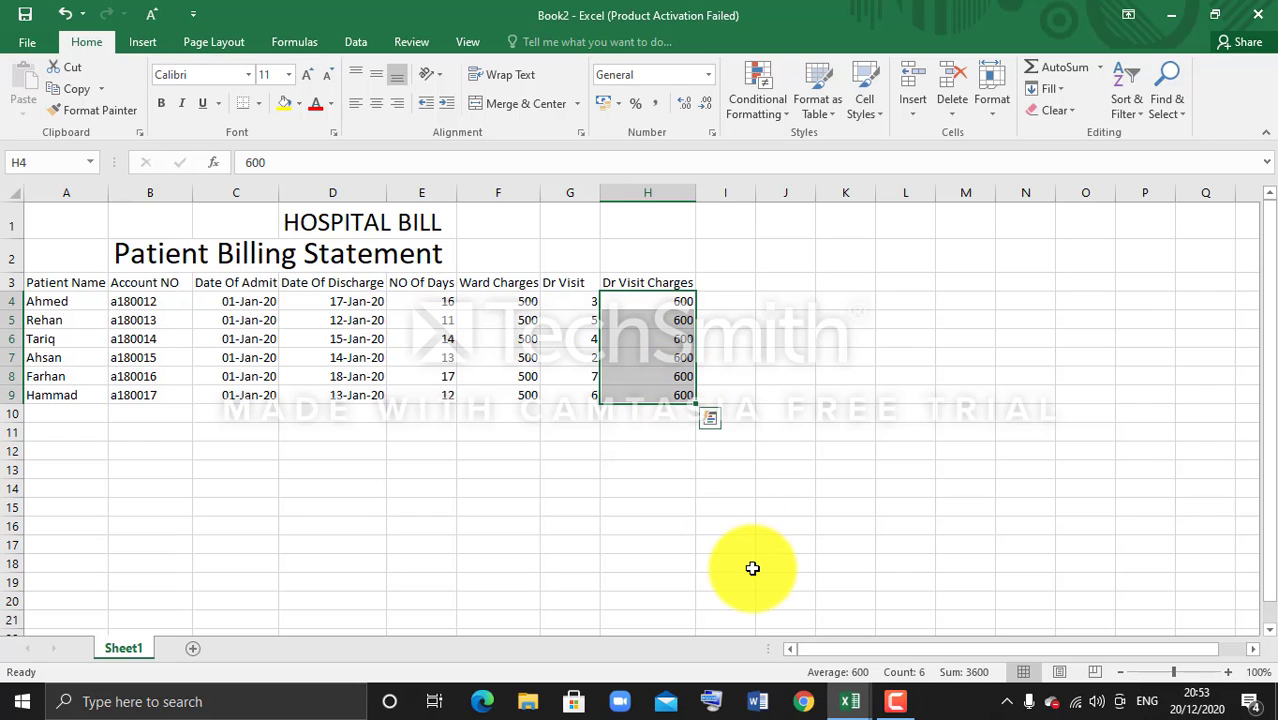
# - Enter the heading "Total Charges" in cell I3 and widen column I so the text fits
pyautogui.click(725, 287)
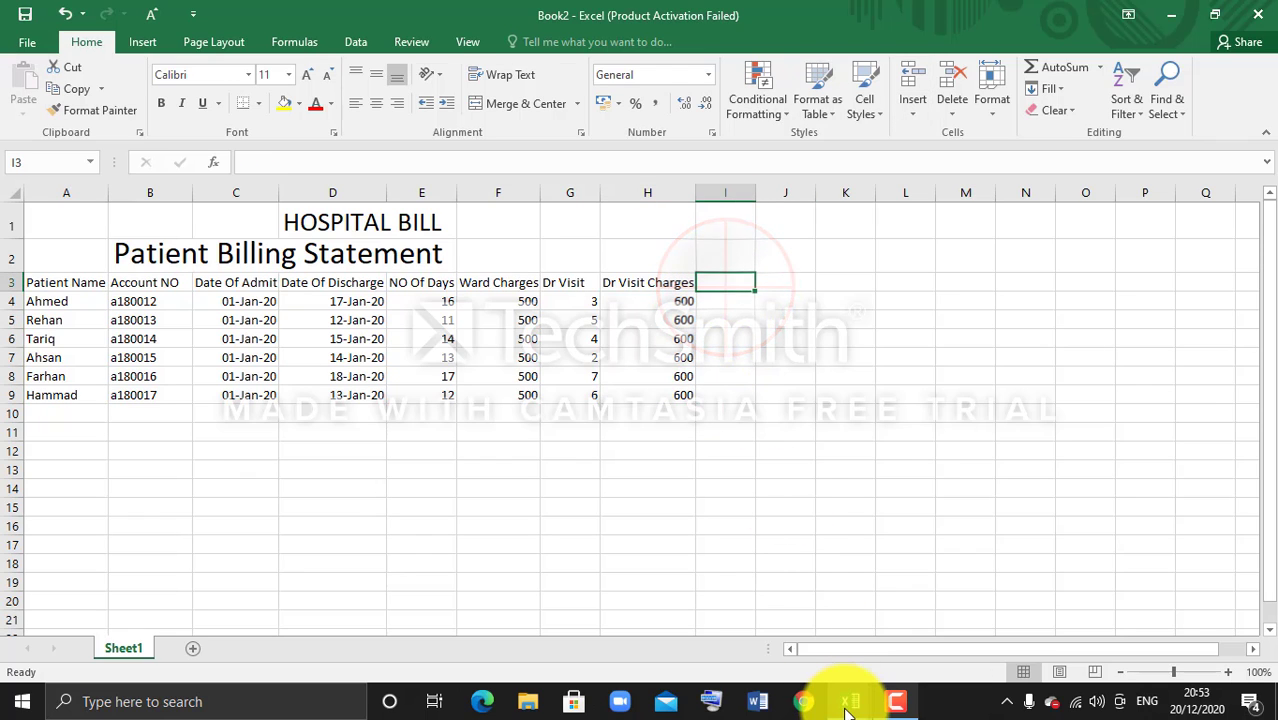
pyautogui.moveTo(847, 710)
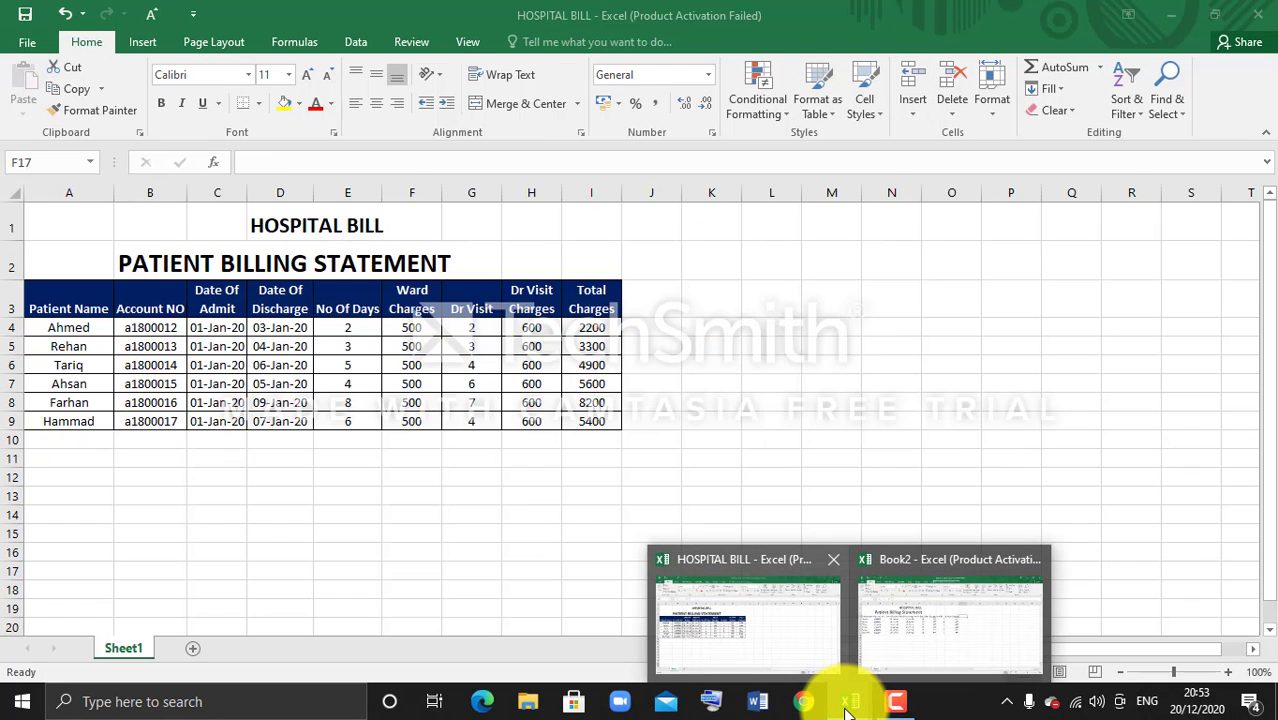
pyautogui.click(950, 610)
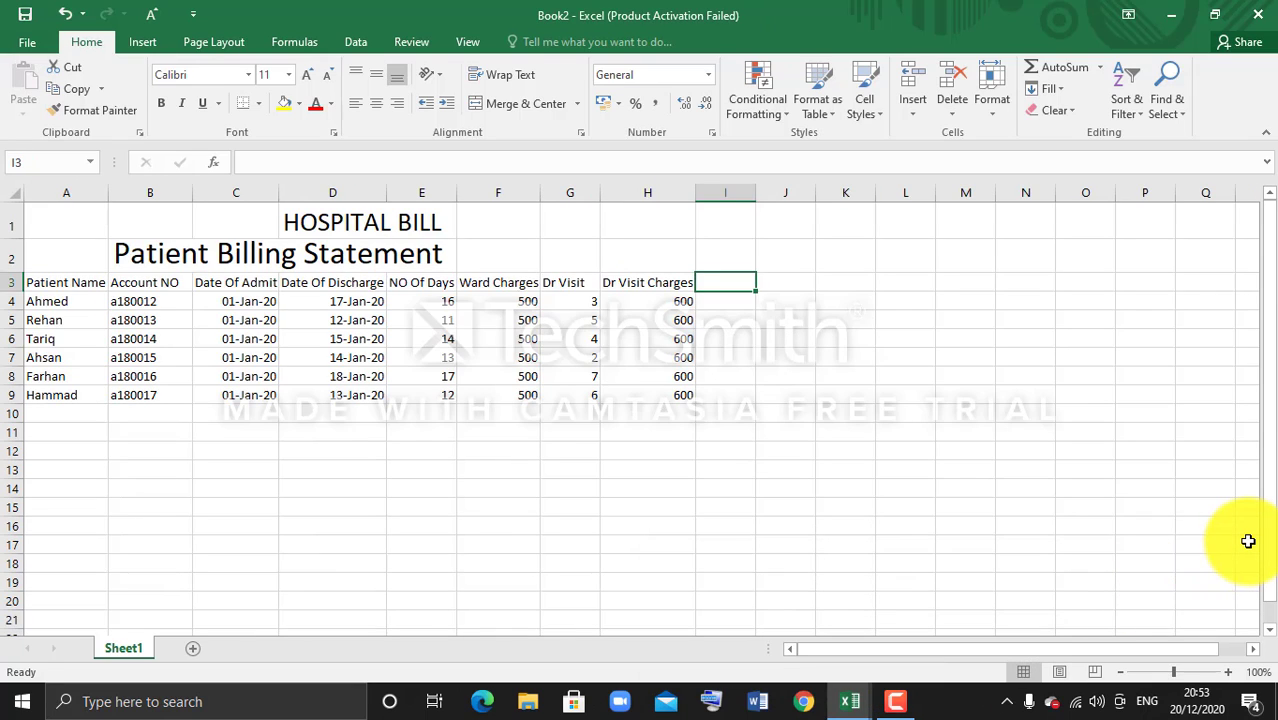
pyautogui.write('Tota')
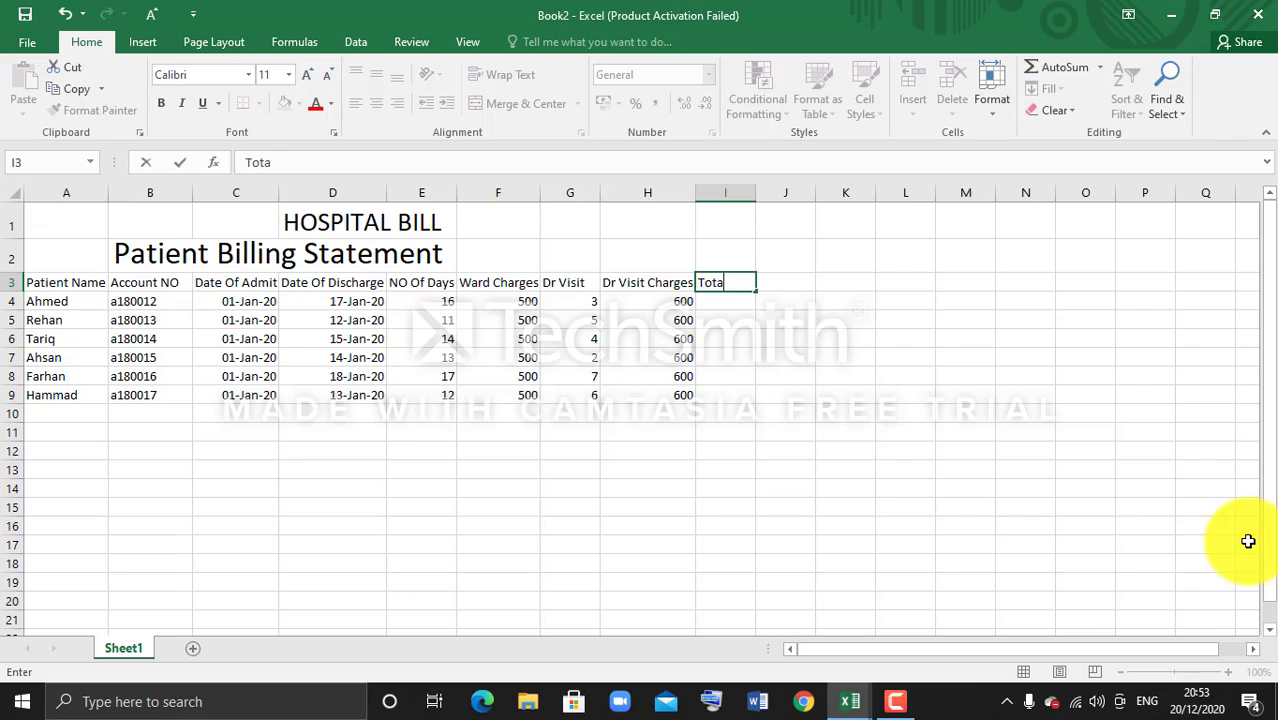
pyautogui.write('l Charges')
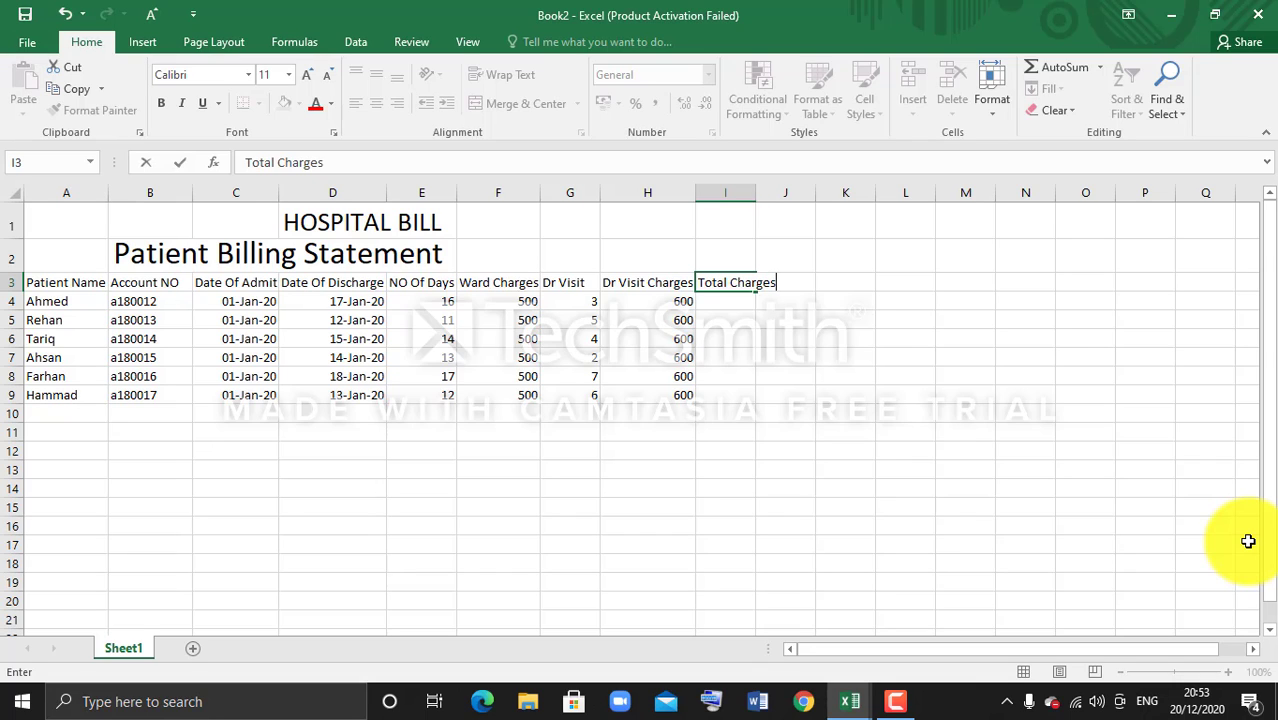
pyautogui.click(736, 194)
pyautogui.moveTo(756, 194)
pyautogui.mouseDown()
pyautogui.moveTo(790, 208)
pyautogui.moveTo(777, 206)
pyautogui.mouseUp()
# - Enter the formula =(F4*E4)+H4*G4 in cell I4 to calculate the first patient's total charges
pyautogui.click(727, 298)
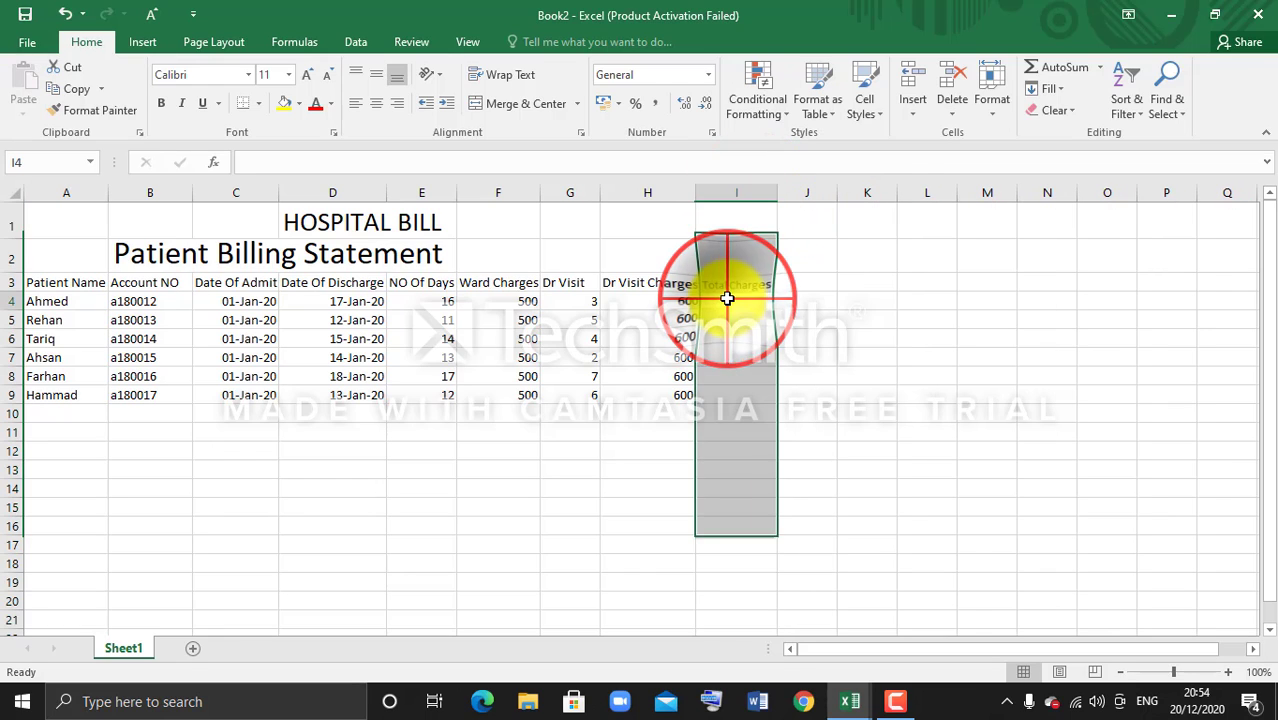
pyautogui.write('=')
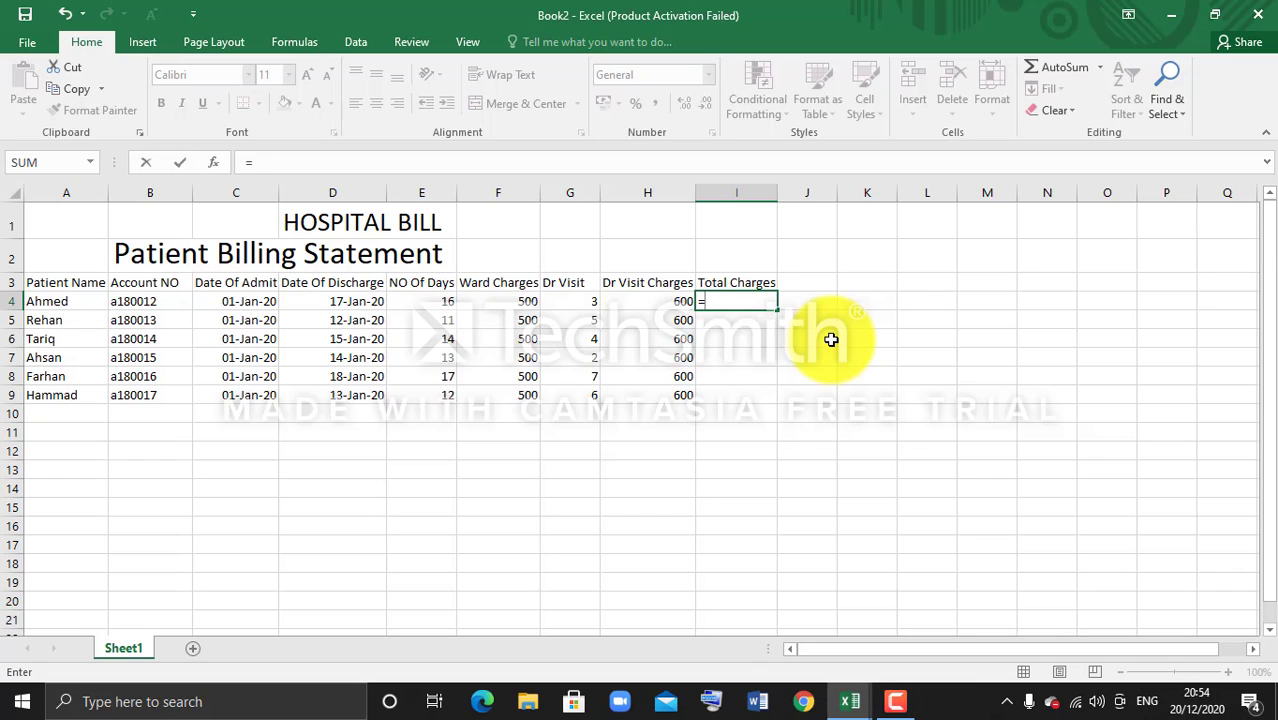
pyautogui.write('(')
pyautogui.click(537, 299)
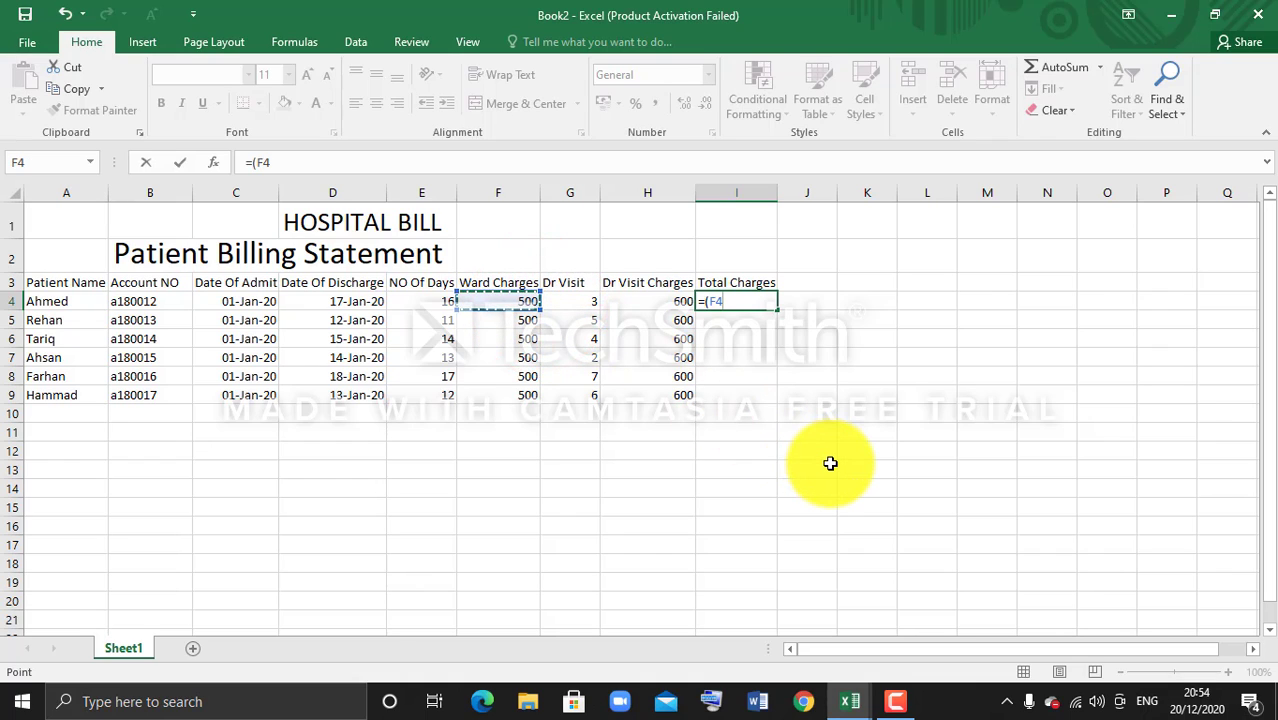
pyautogui.write('*')
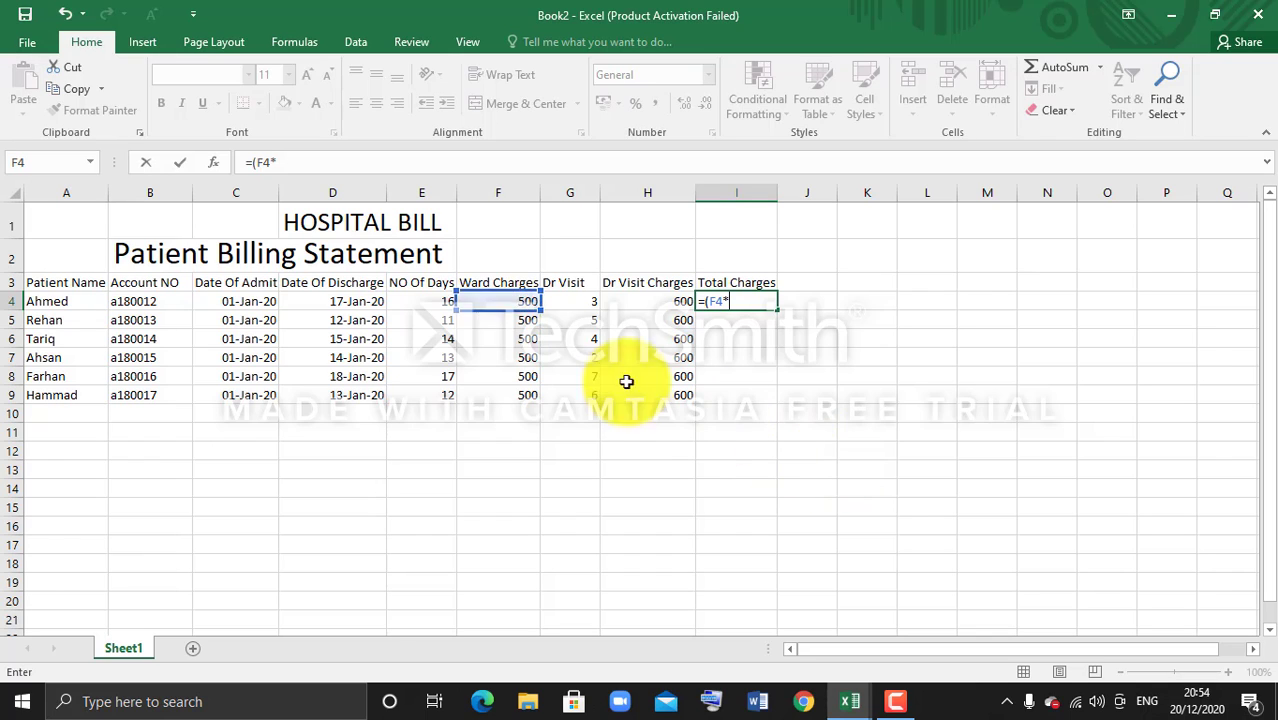
pyautogui.click(422, 301)
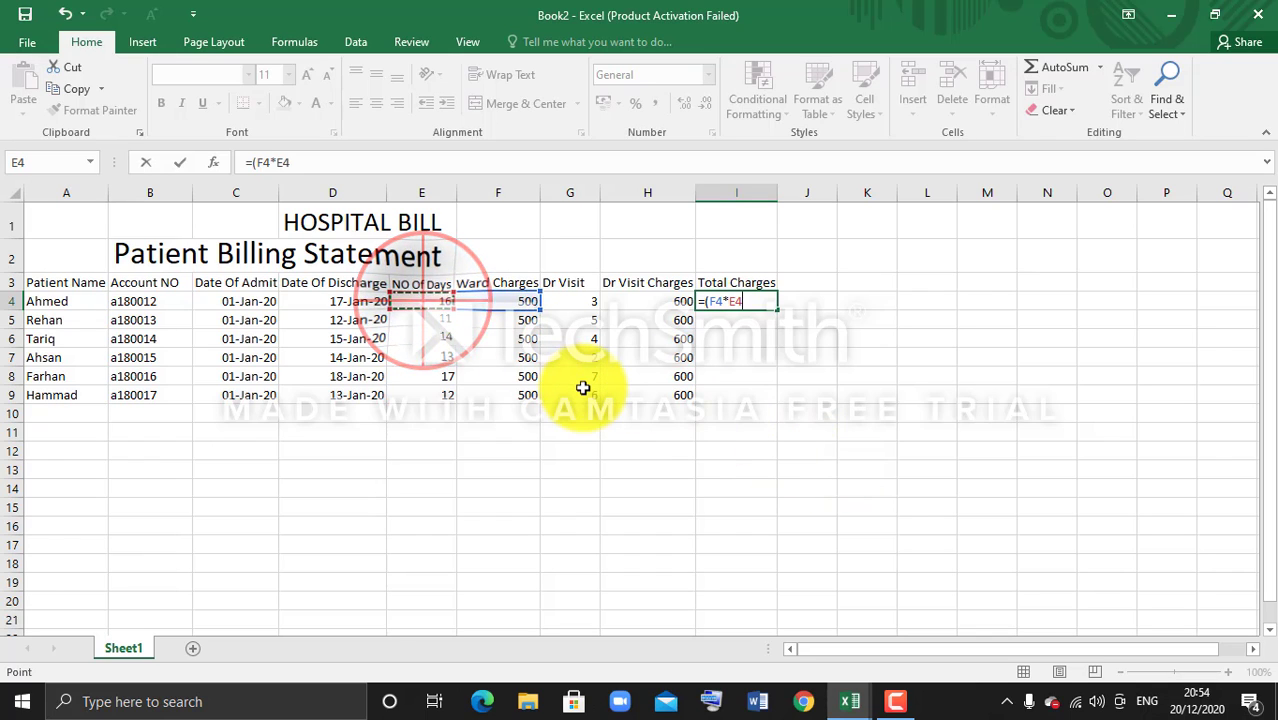
pyautogui.write(')')
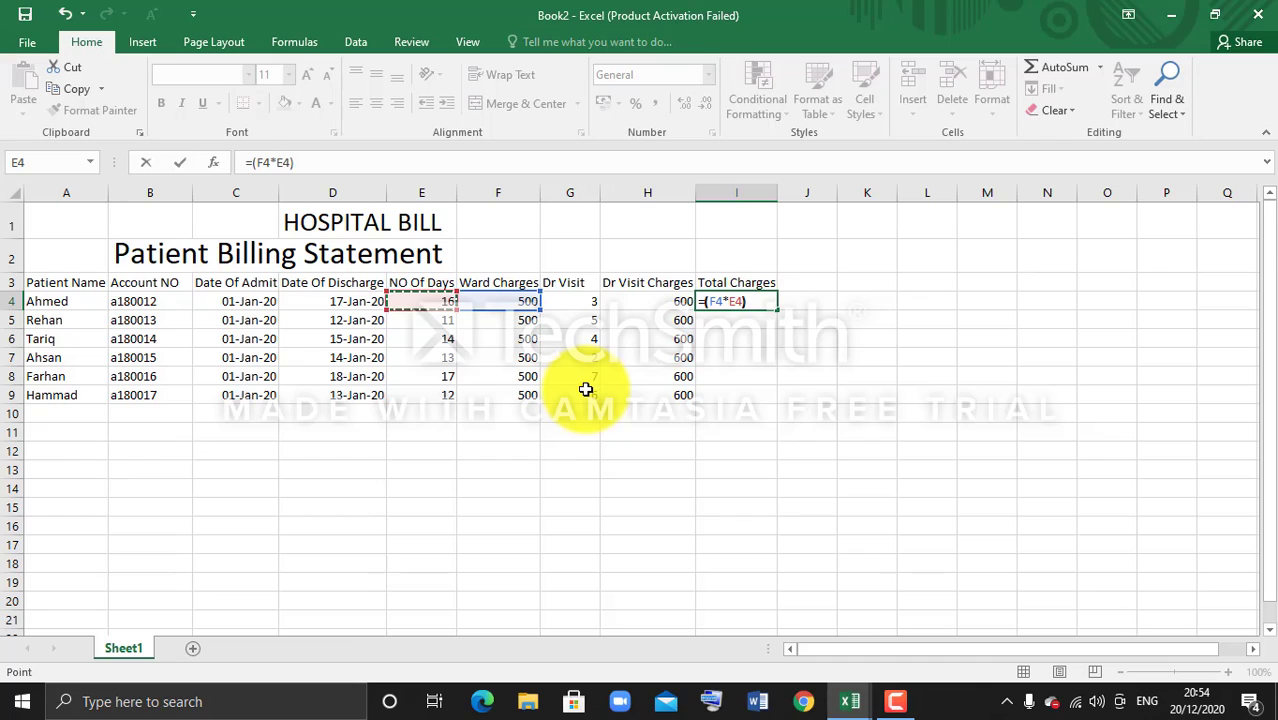
pyautogui.write('+')
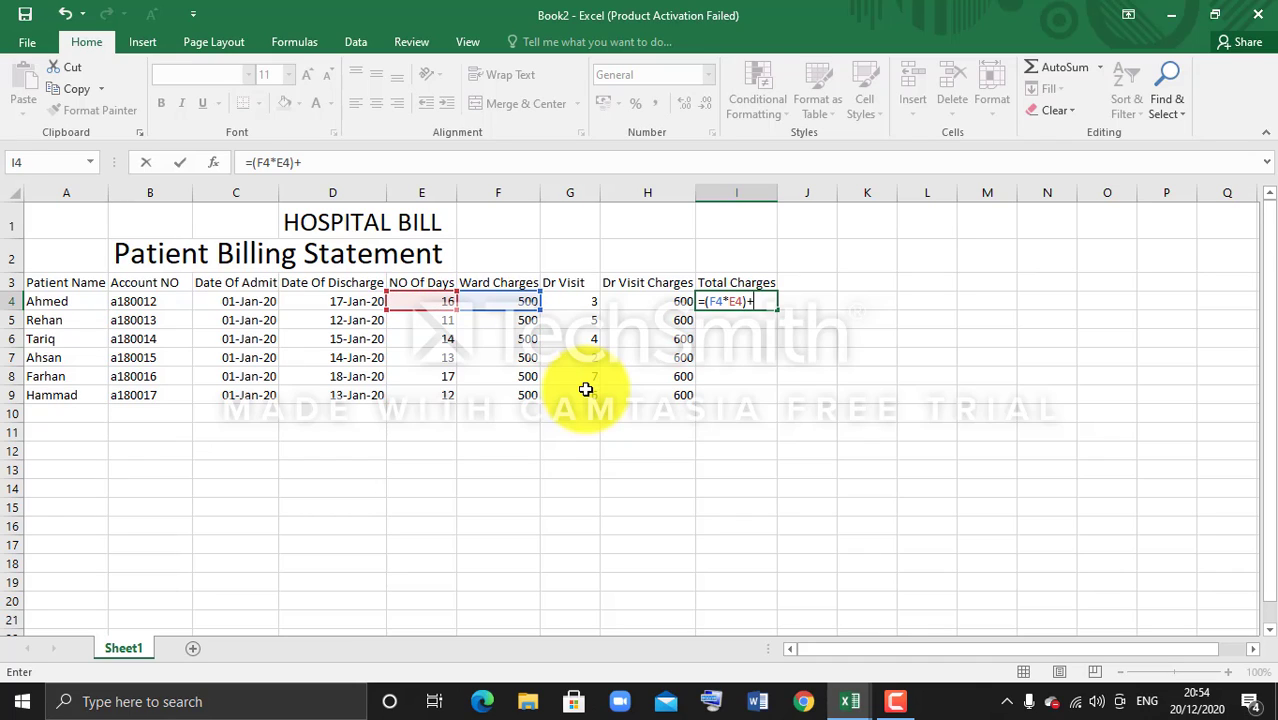
pyautogui.click(661, 301)
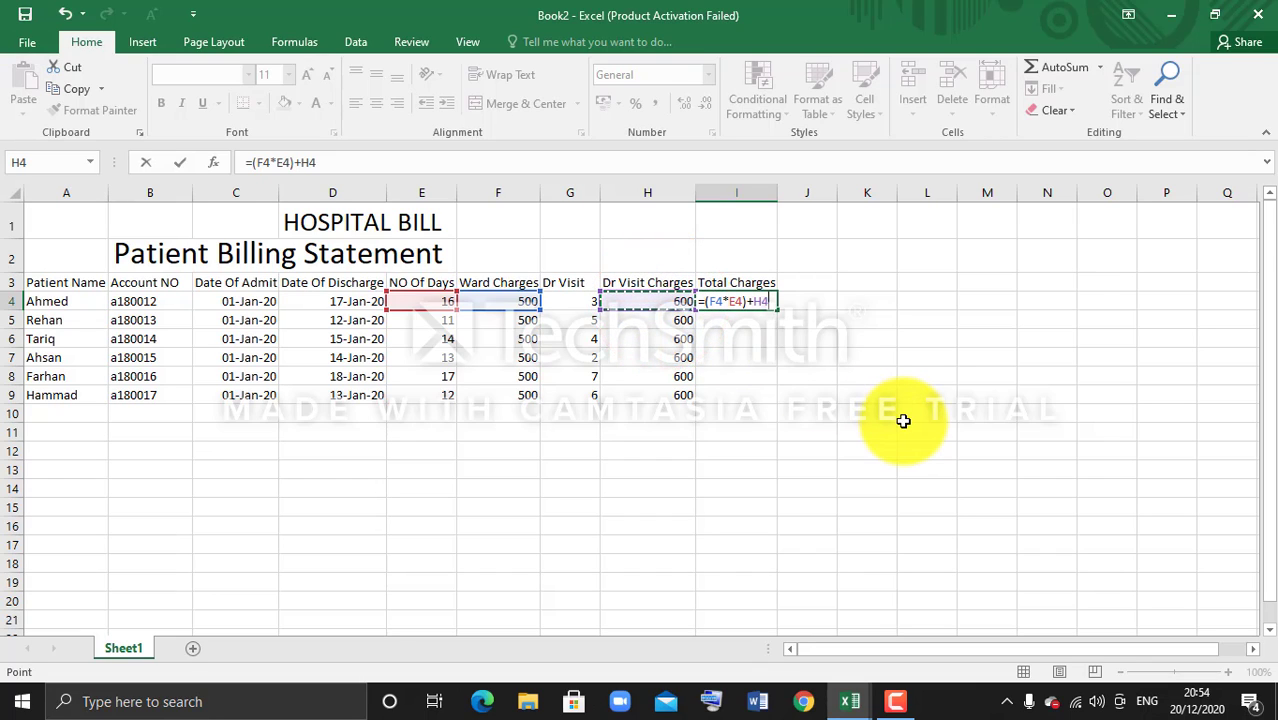
pyautogui.write('*')
pyautogui.click(580, 301)
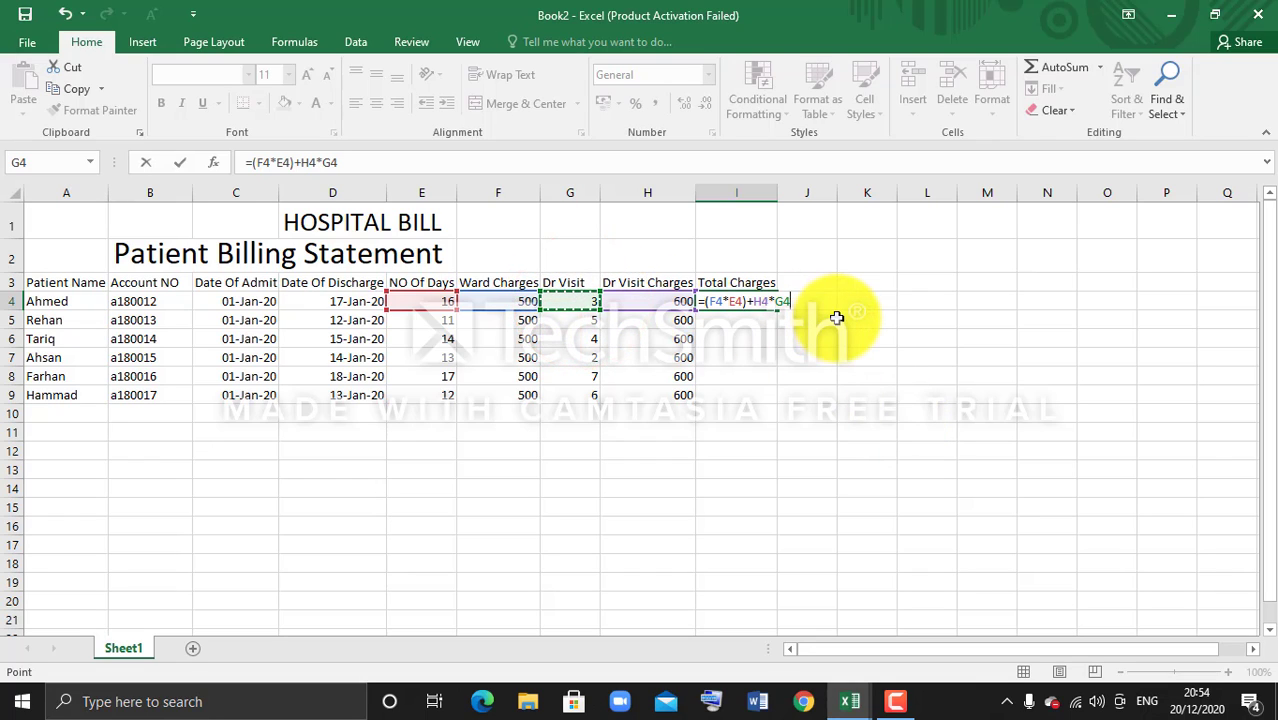
pyautogui.press('Return')
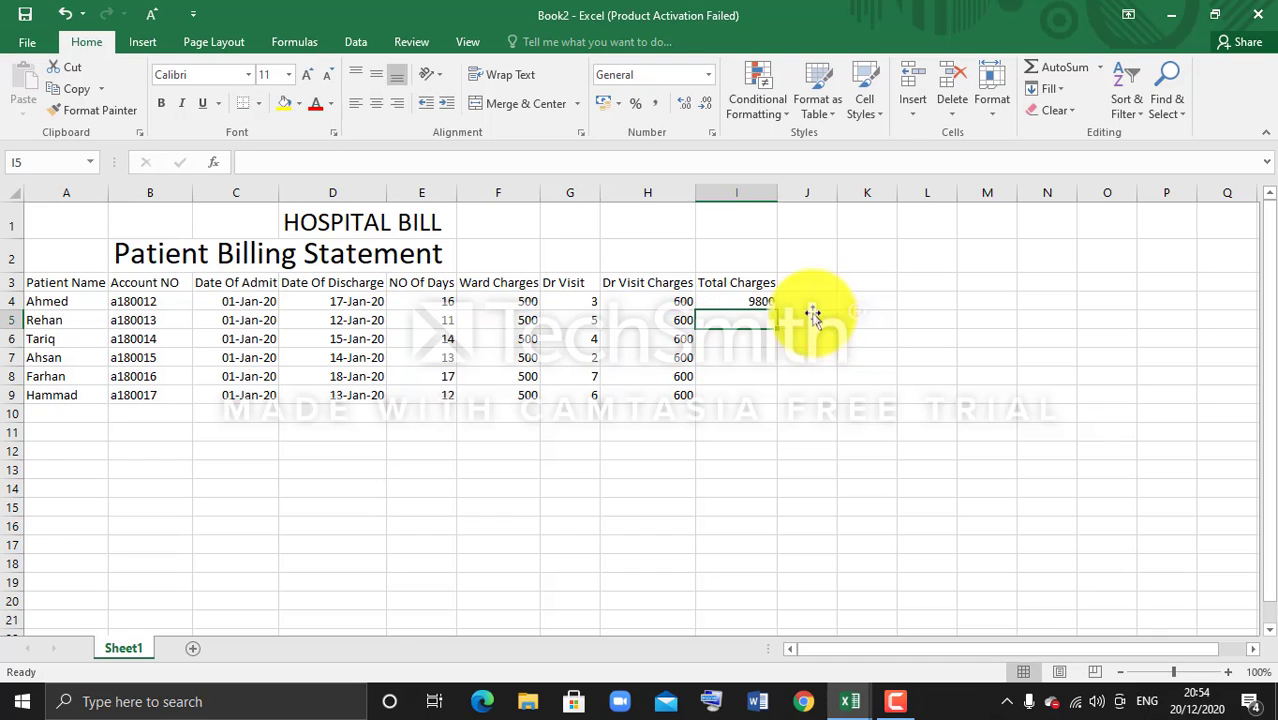
# - Fill the total charges formula from cell I4 down through I9
pyautogui.click(737, 298)
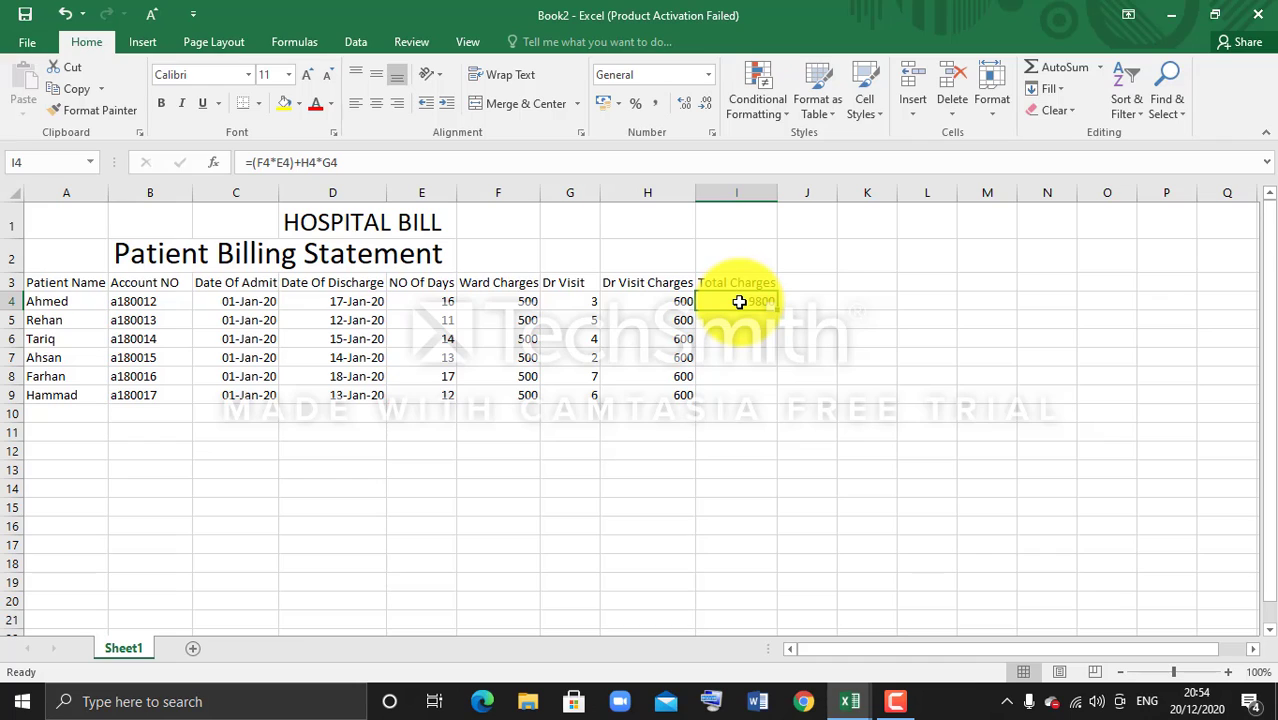
pyautogui.moveTo(736, 311); pyautogui.dragTo(736, 397)
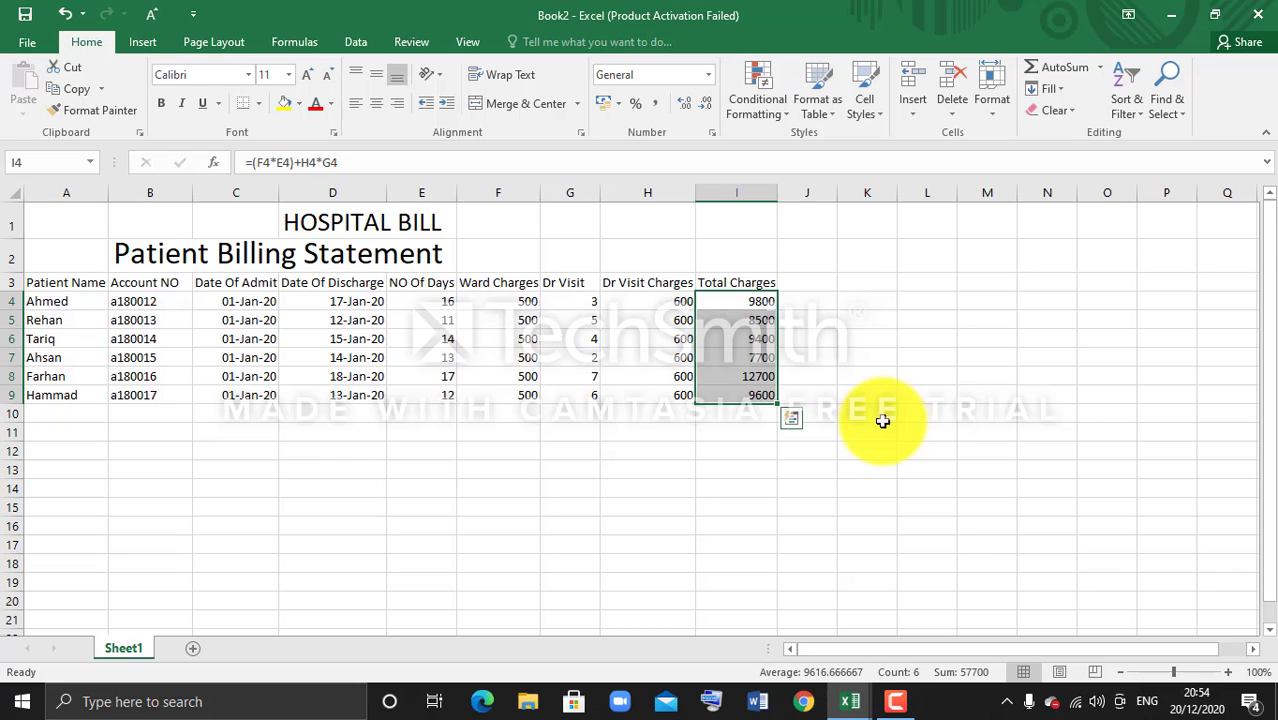
pyautogui.click(563, 222)
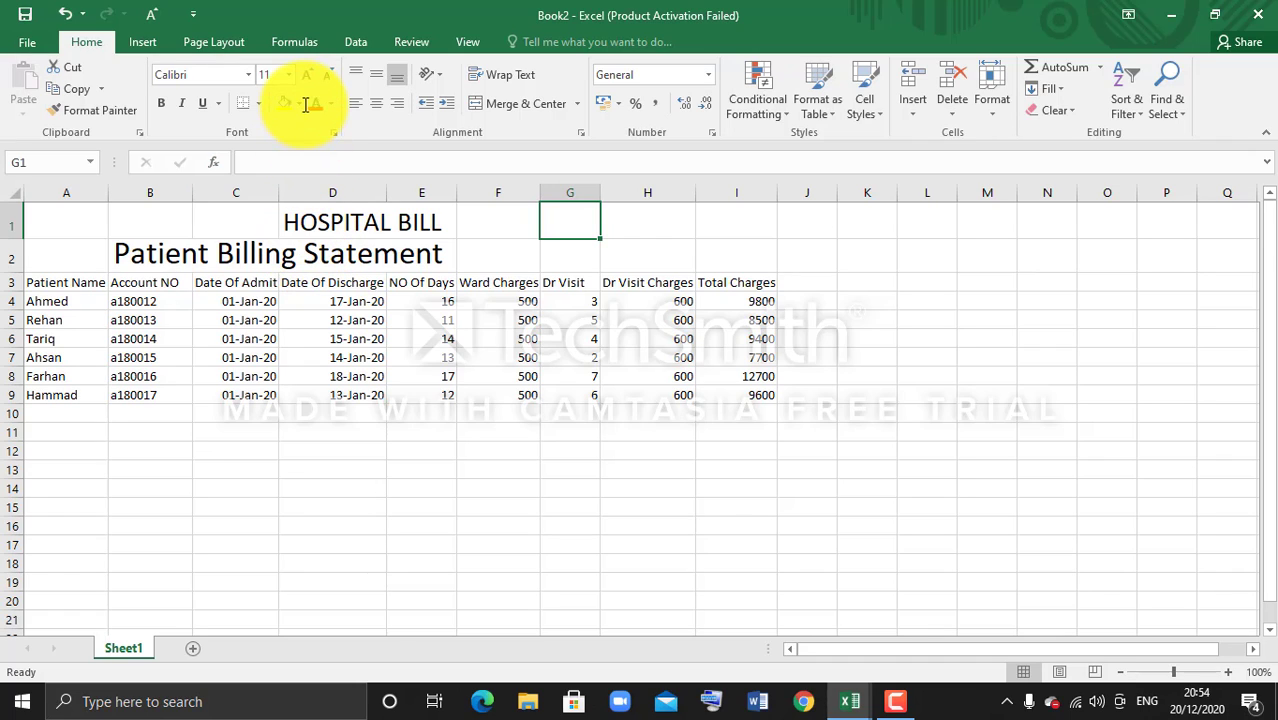
# - Make the titles "HOSPITAL BILL" in row 1 and "Patient Billing Statement" in row 2 bold
pyautogui.moveTo(63, 281); pyautogui.dragTo(736, 277)
pyautogui.click(694, 244)
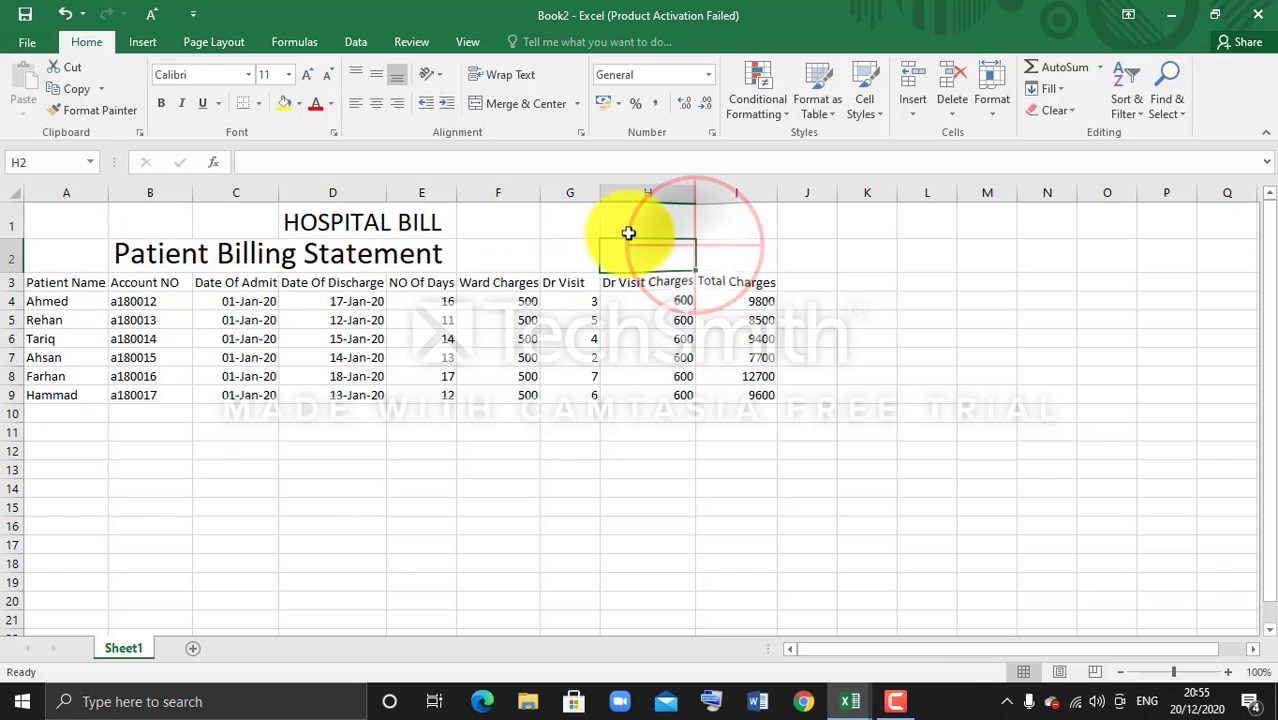
pyautogui.moveTo(292, 218); pyautogui.dragTo(420, 217)
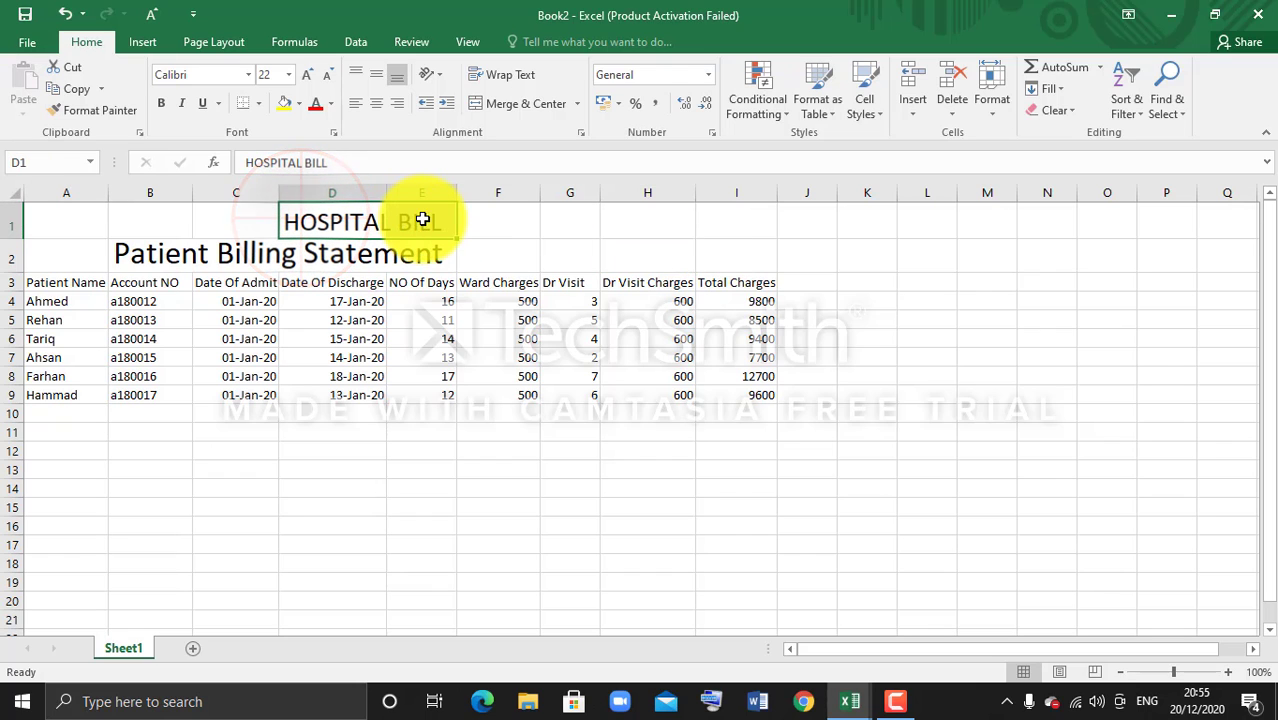
pyautogui.click(161, 104)
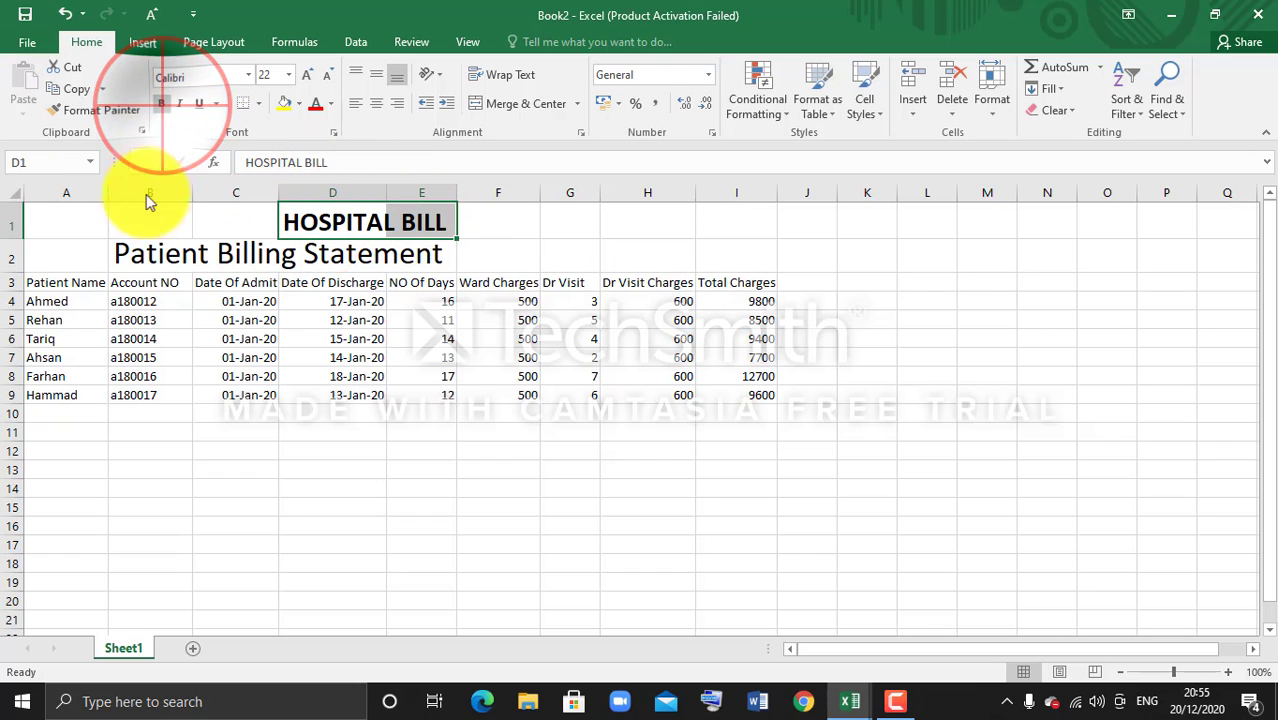
pyautogui.moveTo(135, 248); pyautogui.dragTo(425, 254)
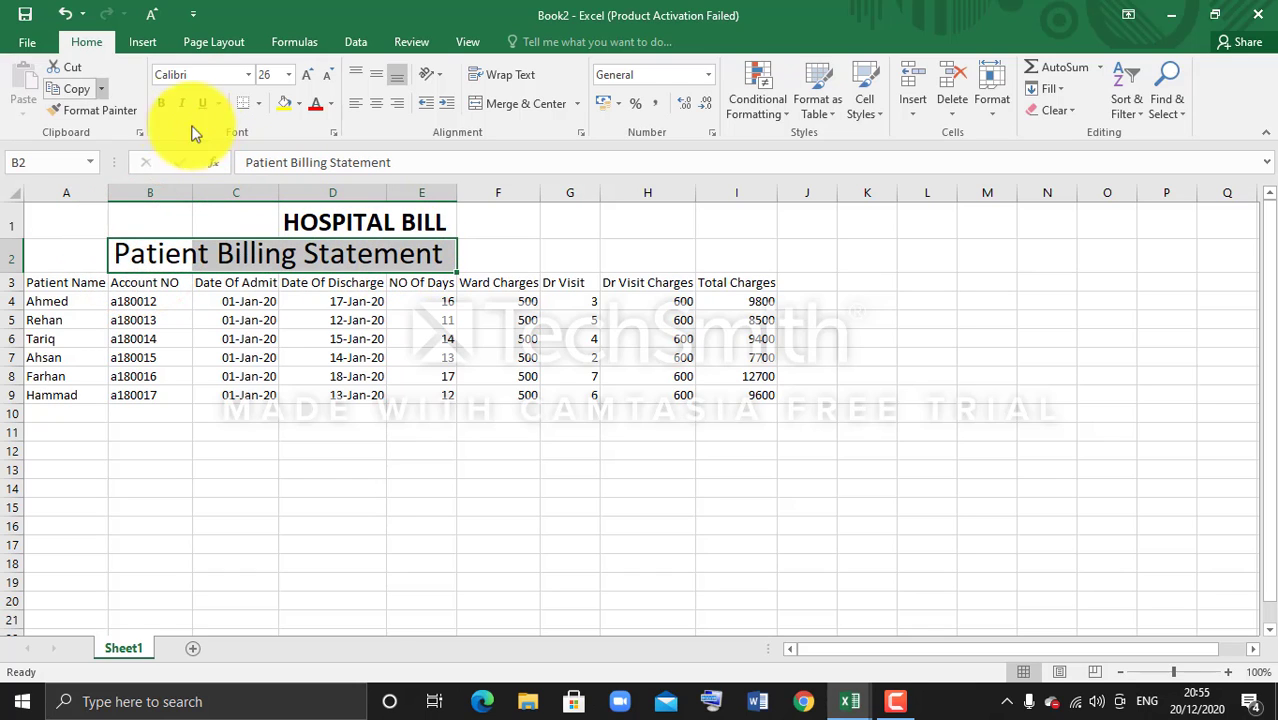
pyautogui.click(163, 108)
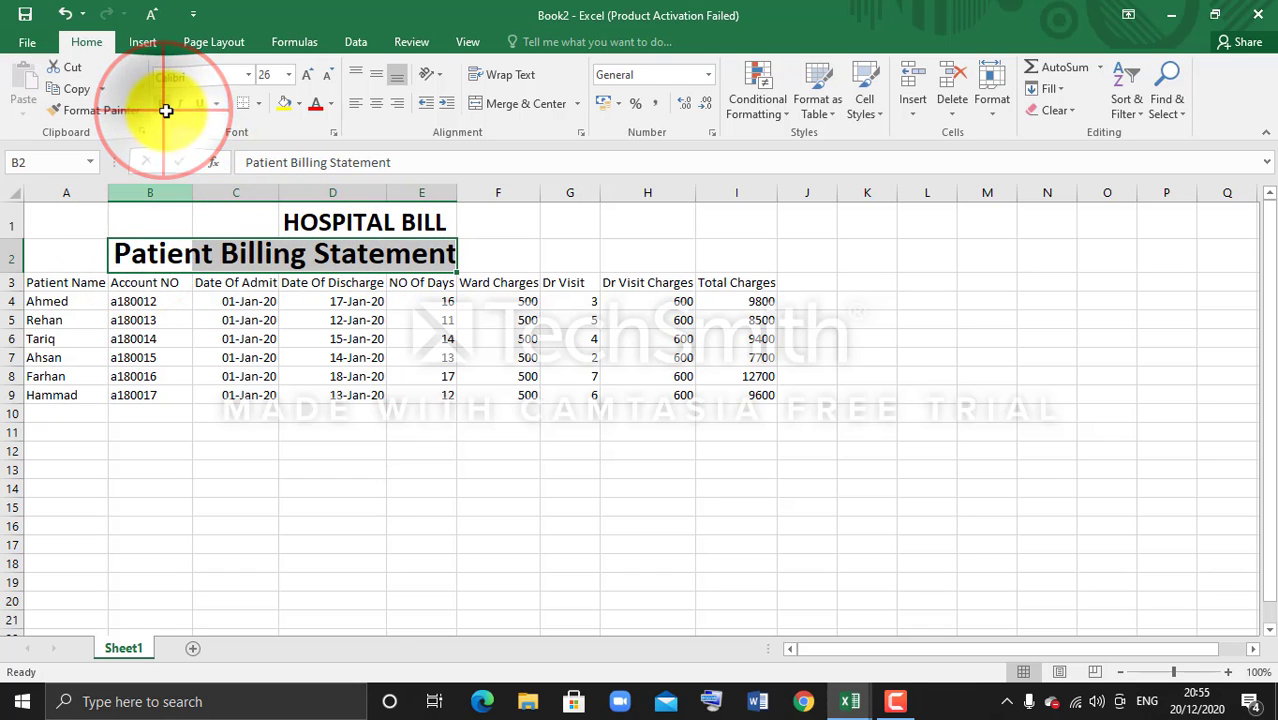
pyautogui.click(498, 224)
# - Apply all borders to the billing table in A3:I9
pyautogui.click(57, 284)
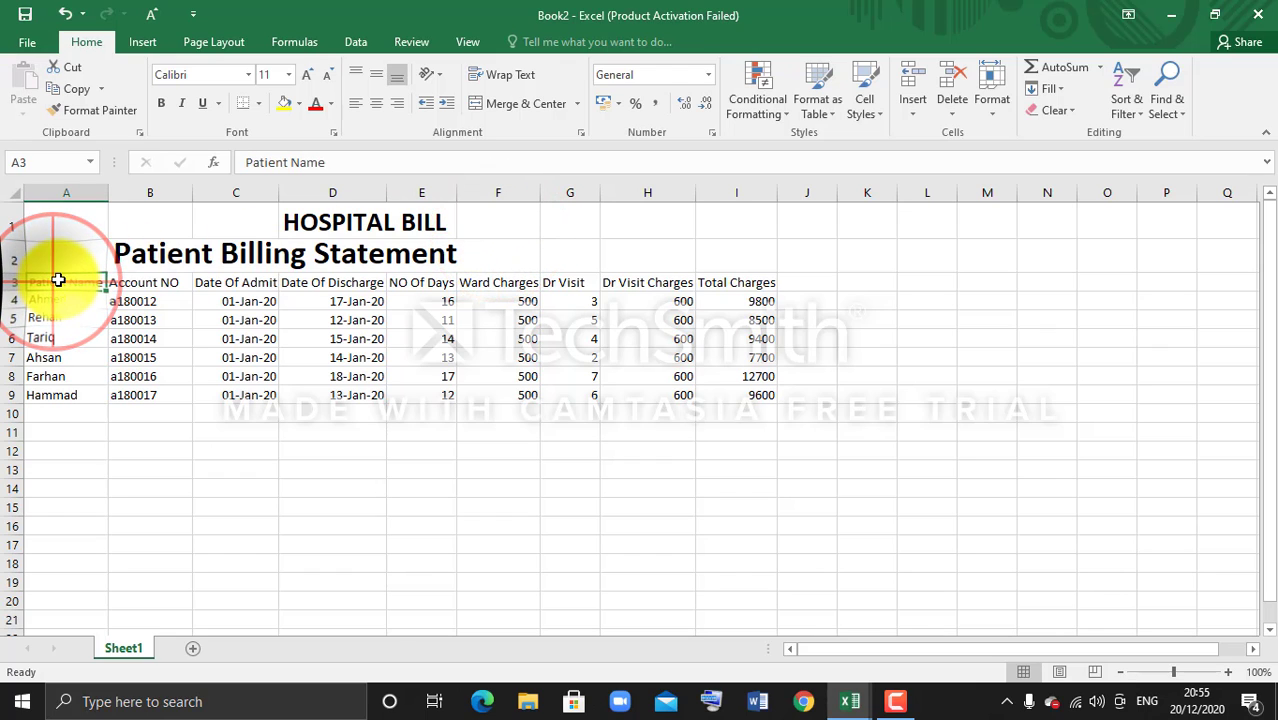
pyautogui.moveTo(111, 279); pyautogui.dragTo(773, 394)
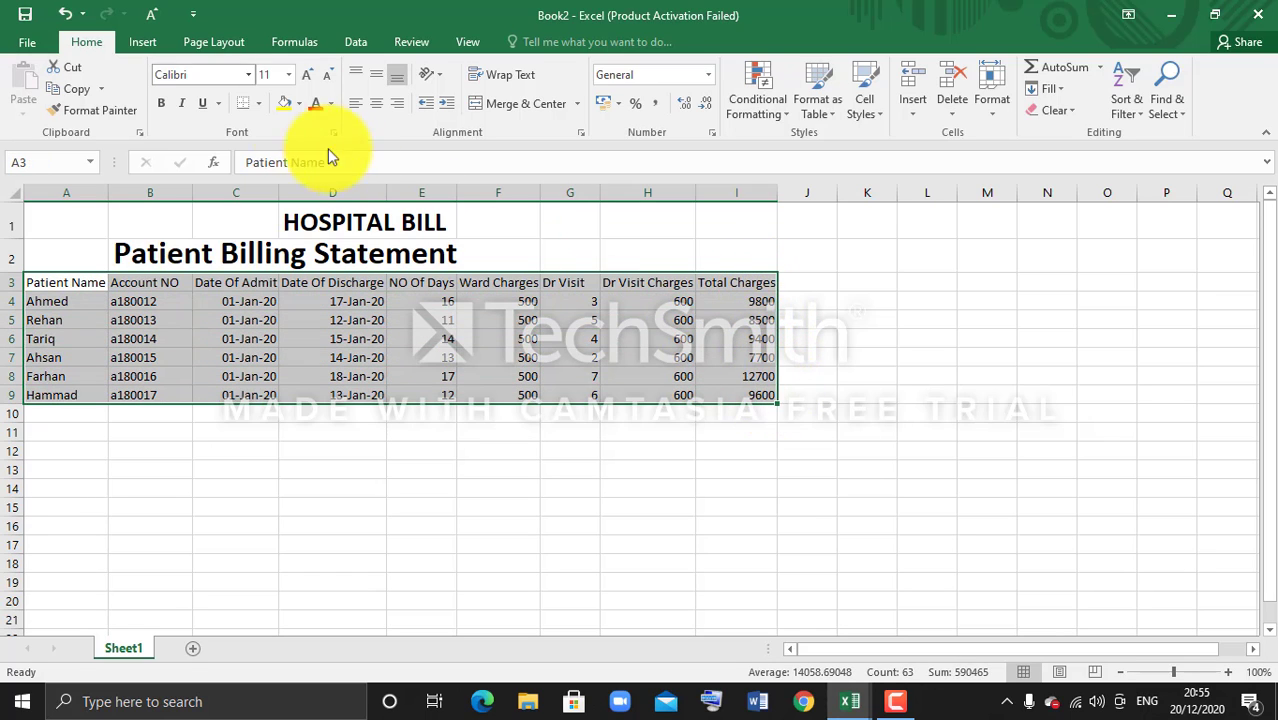
pyautogui.click(257, 104)
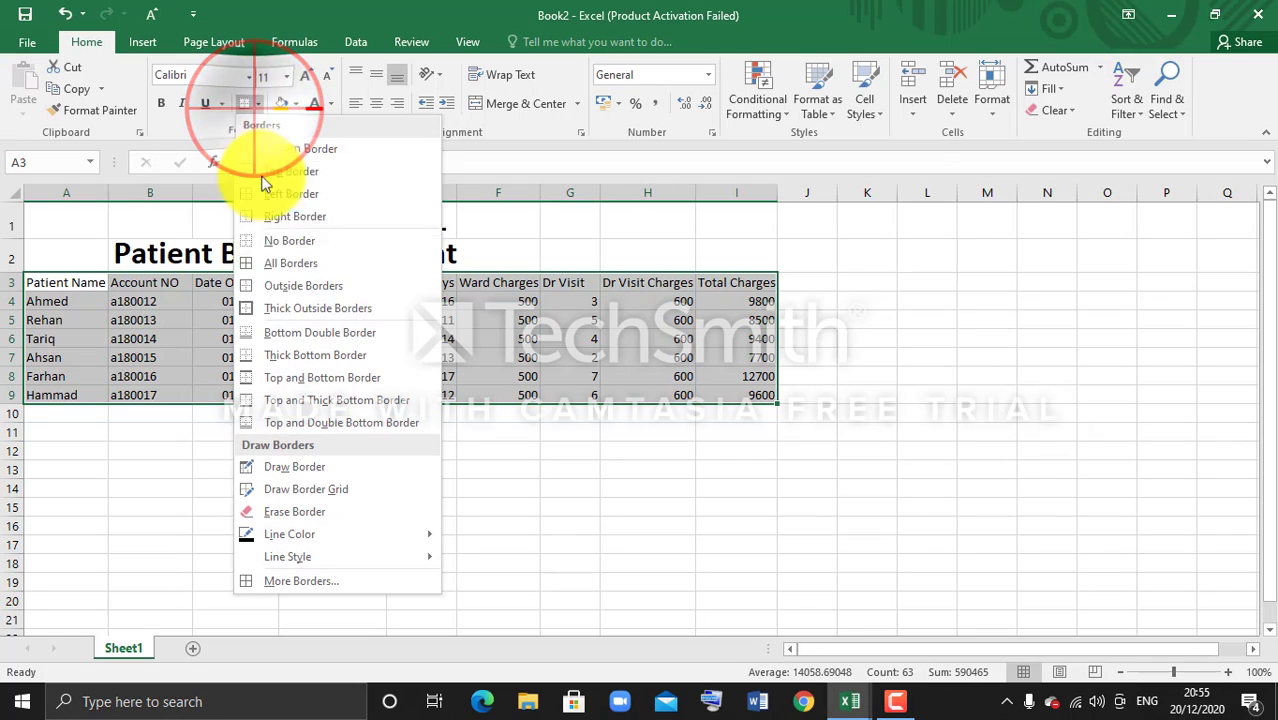
pyautogui.click(271, 264)
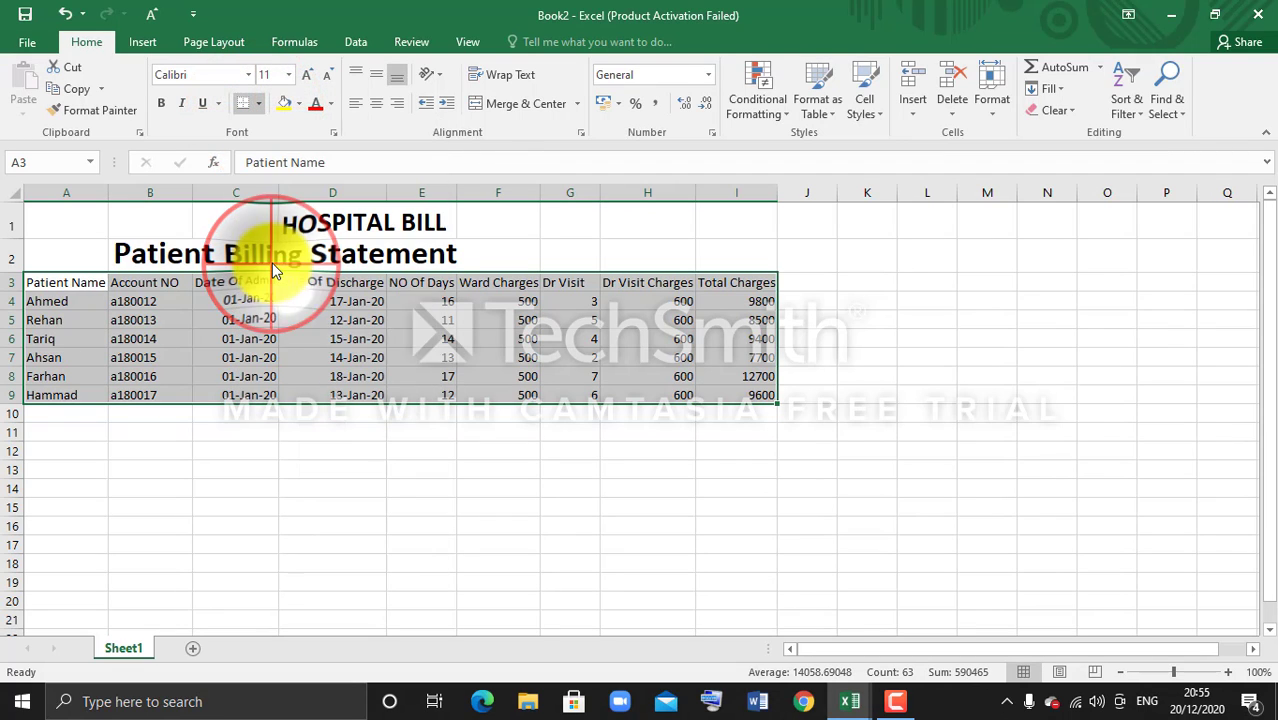
pyautogui.click(548, 257)
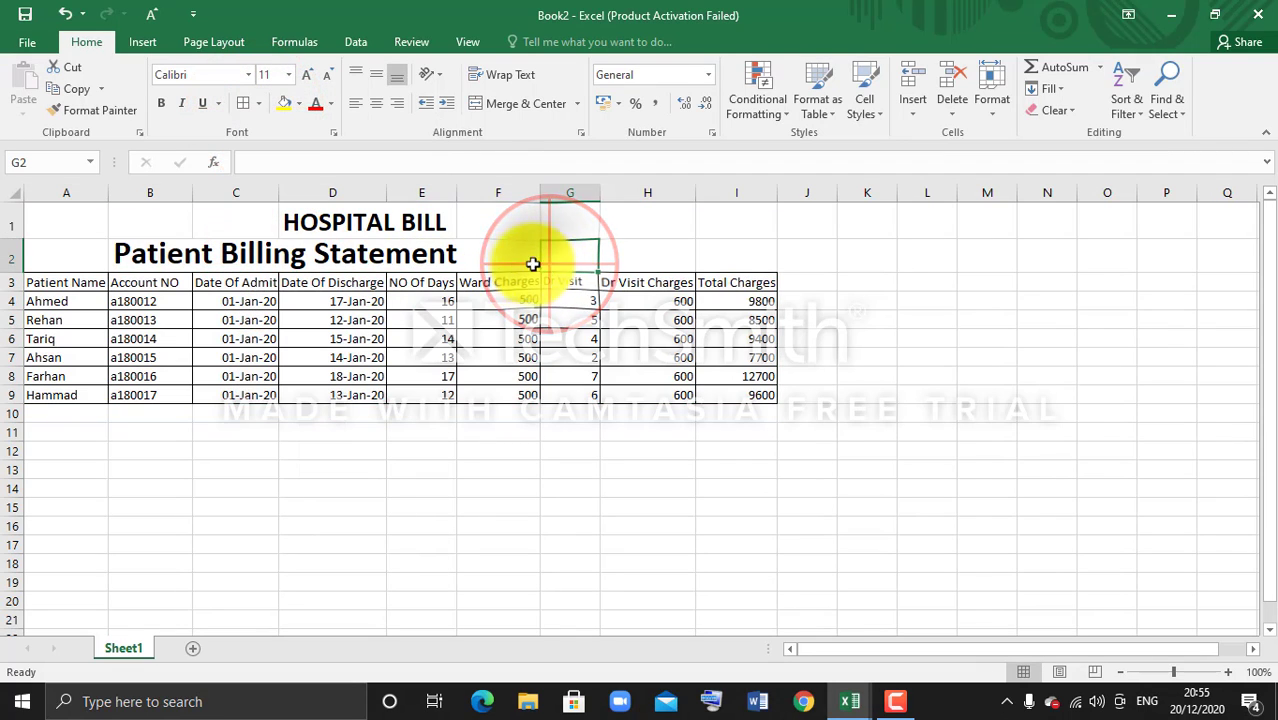
# - Fill the table's header row A3:I3 with dark blue and set its font colour to white
pyautogui.click(96, 279)
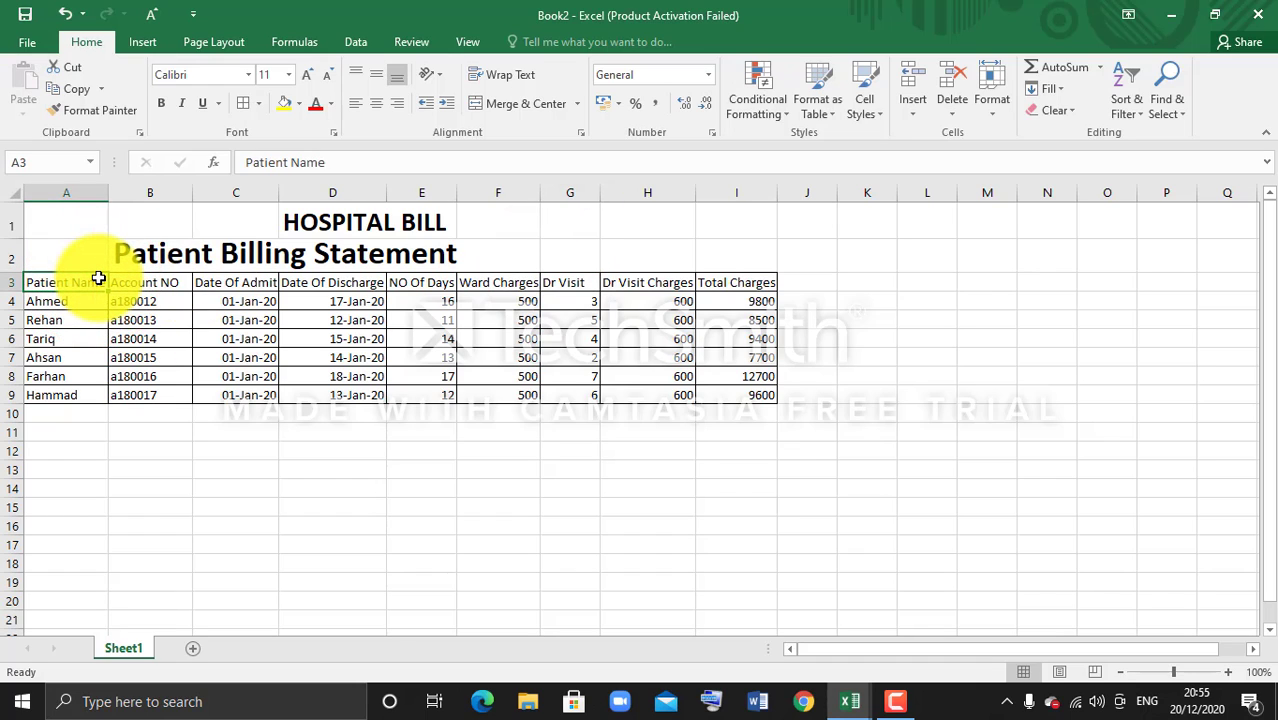
pyautogui.moveTo(98, 279); pyautogui.dragTo(744, 280)
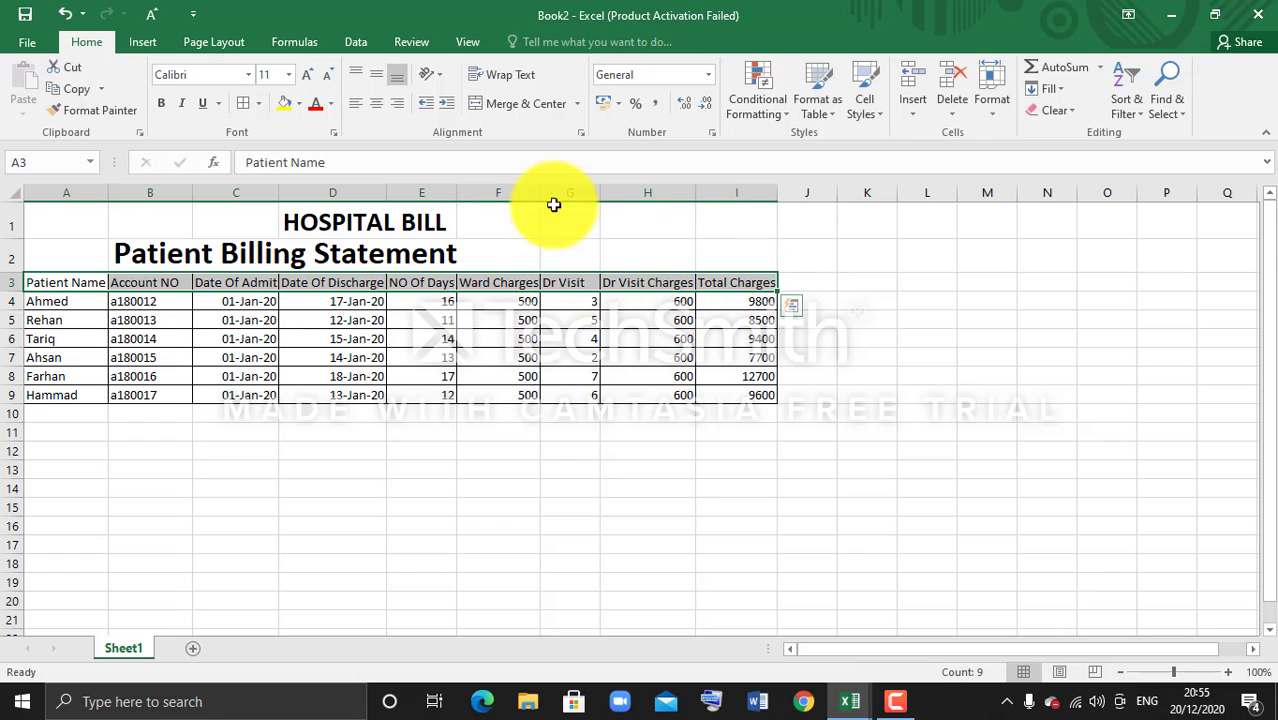
pyautogui.click(298, 103)
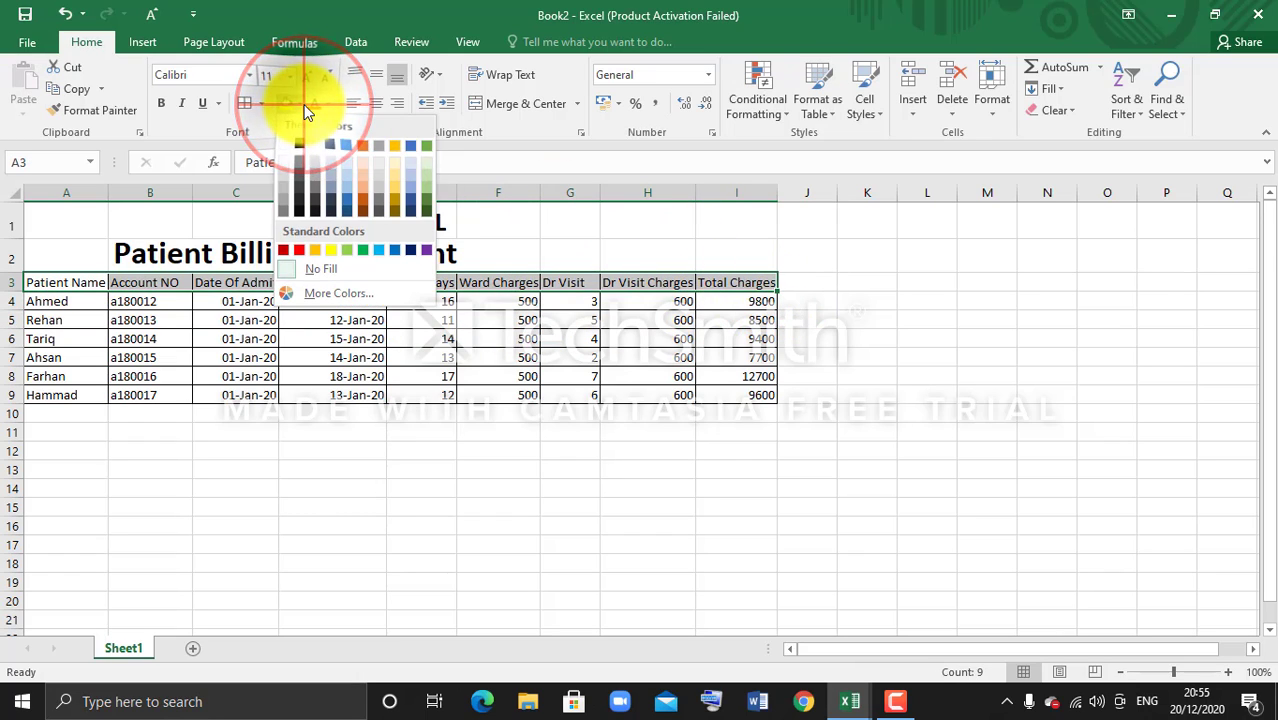
pyautogui.click(343, 214)
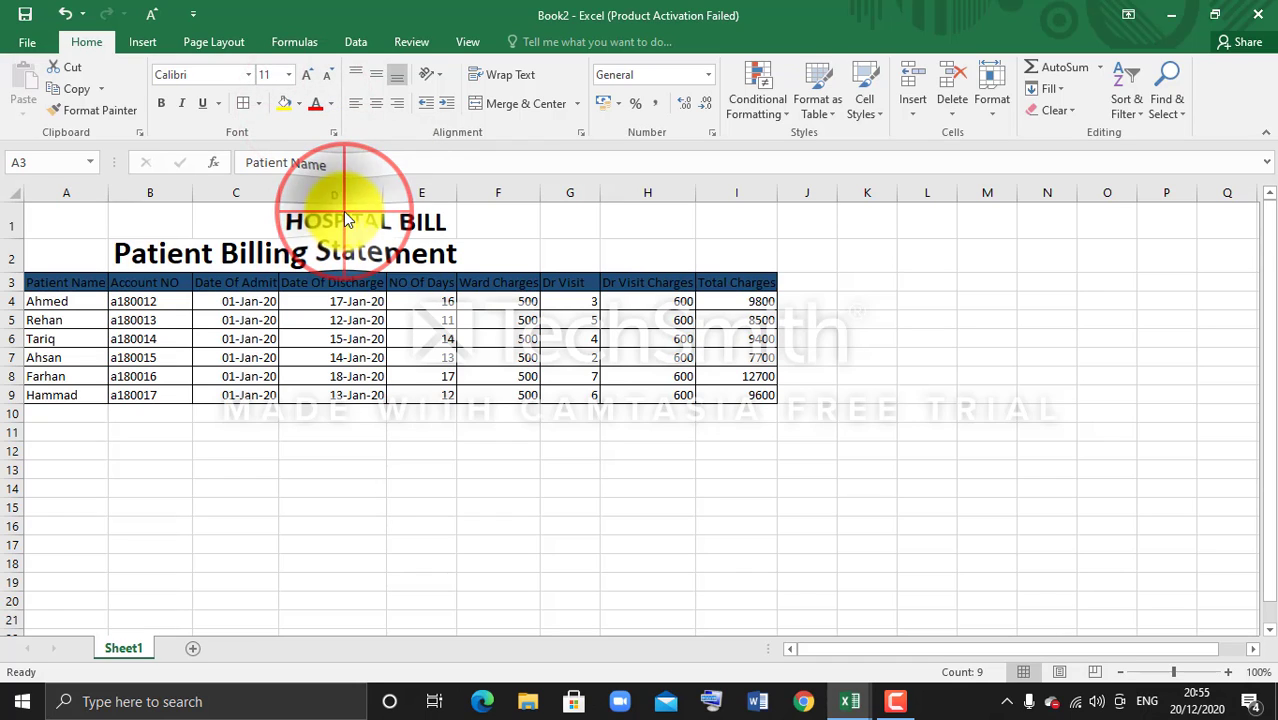
pyautogui.click(331, 111)
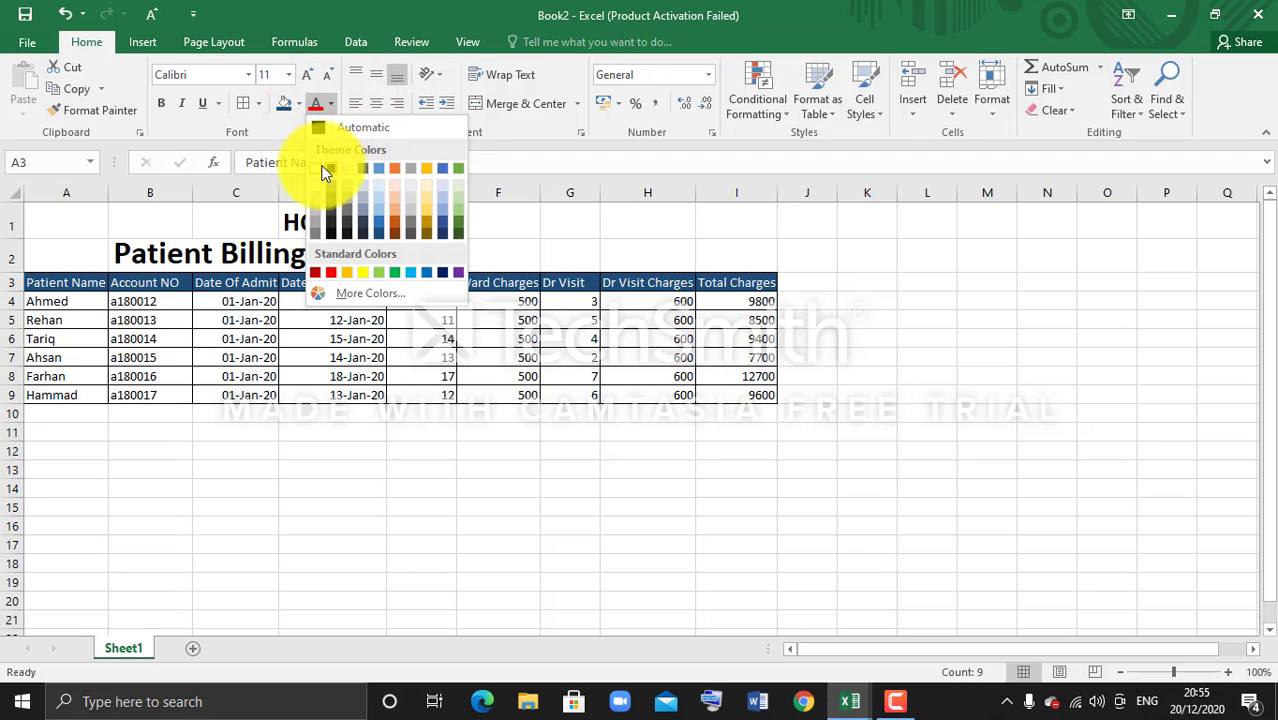
pyautogui.click(328, 170)
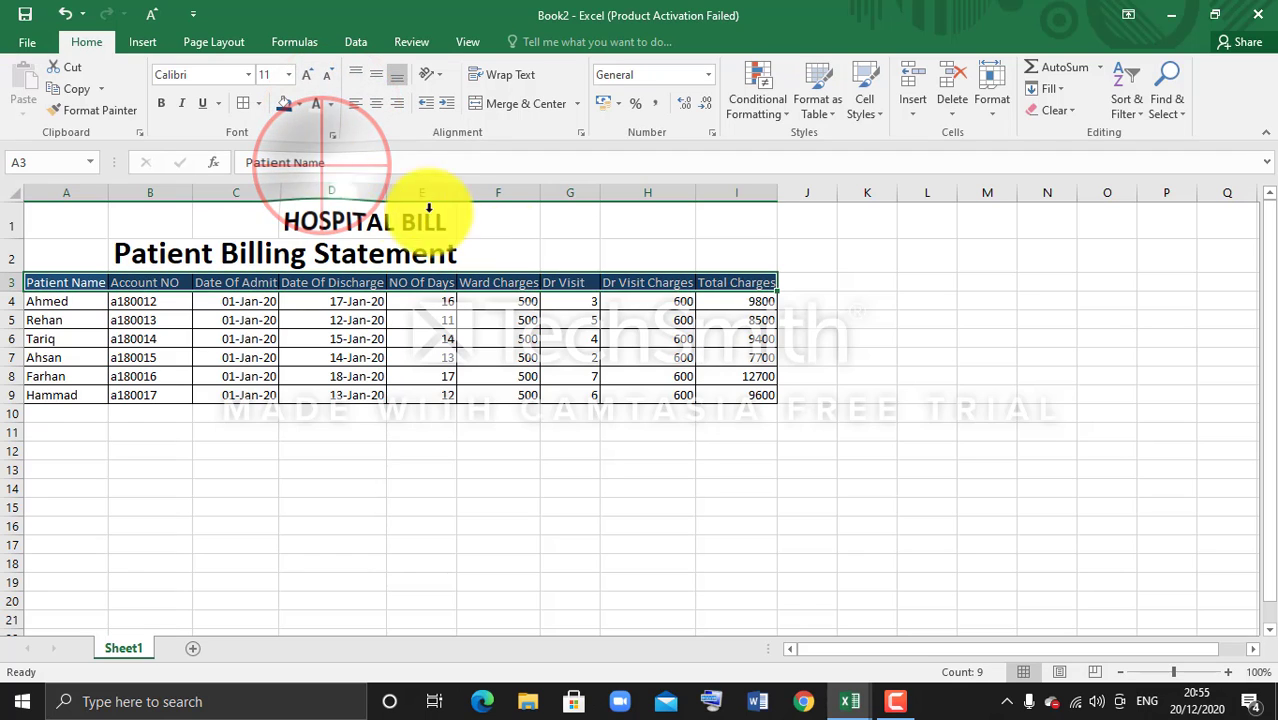
pyautogui.click(805, 375)
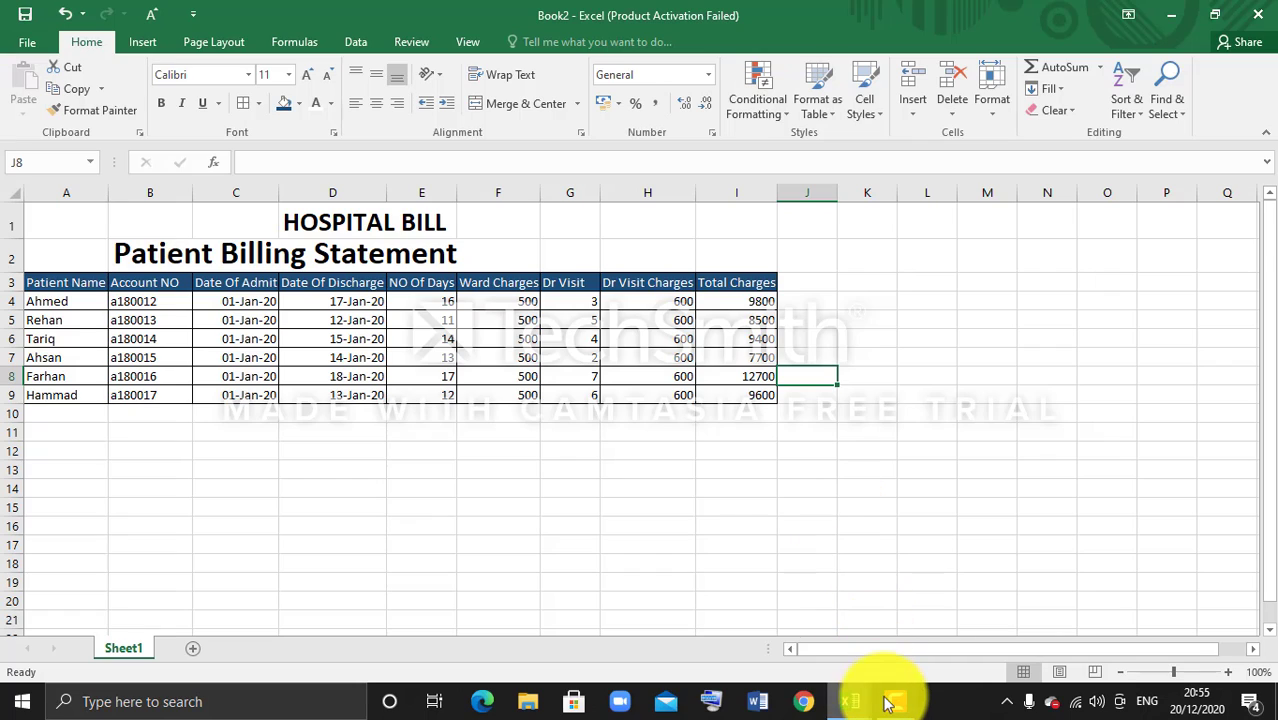
pyautogui.moveTo(885, 703)
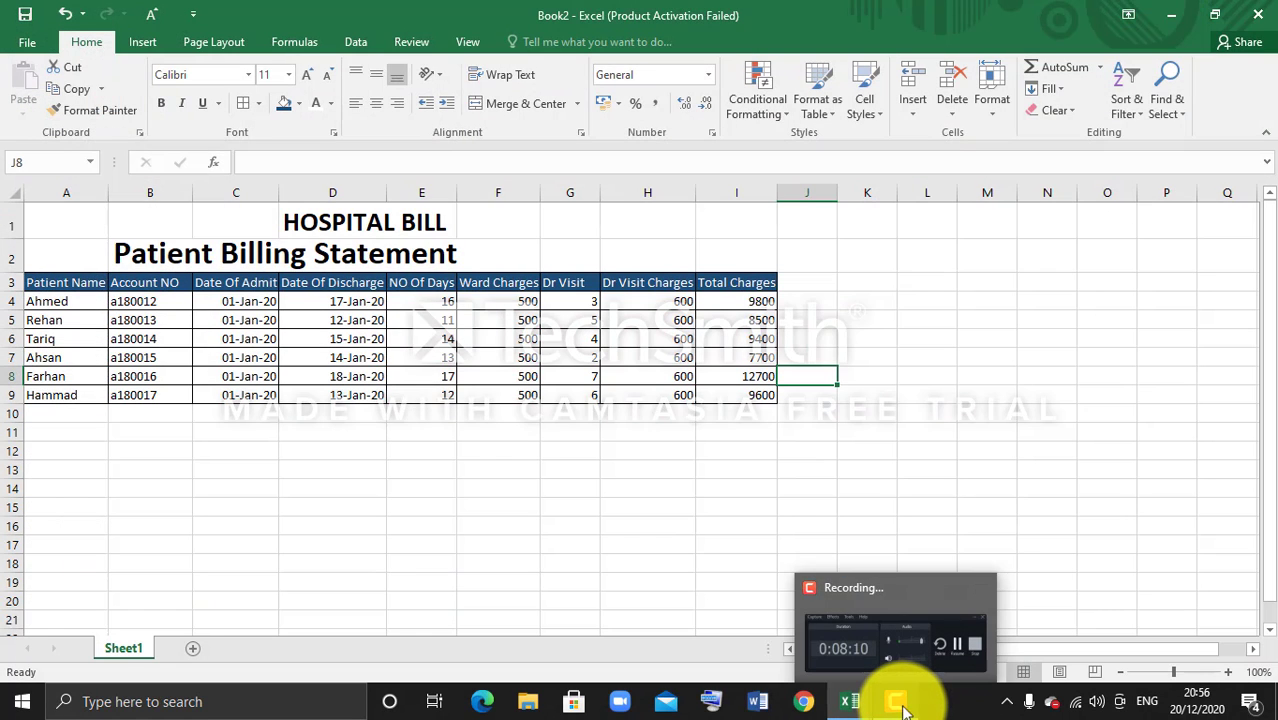
pyautogui.click(903, 708)
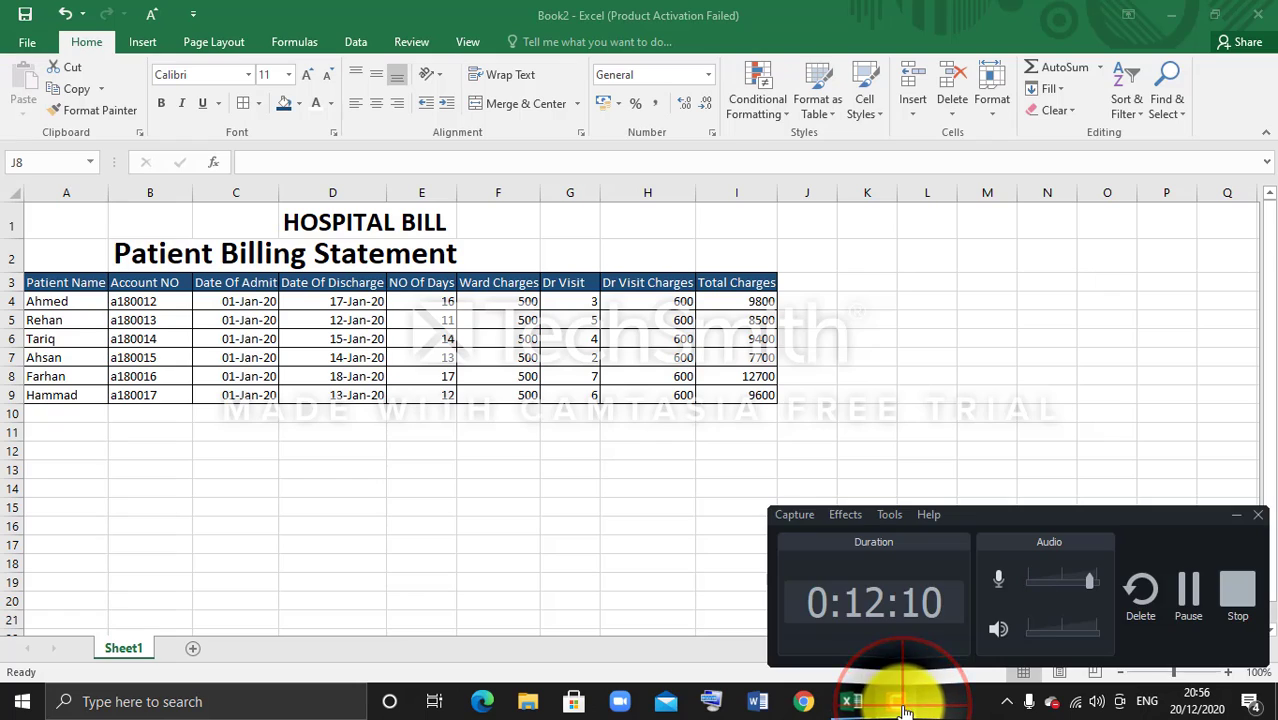